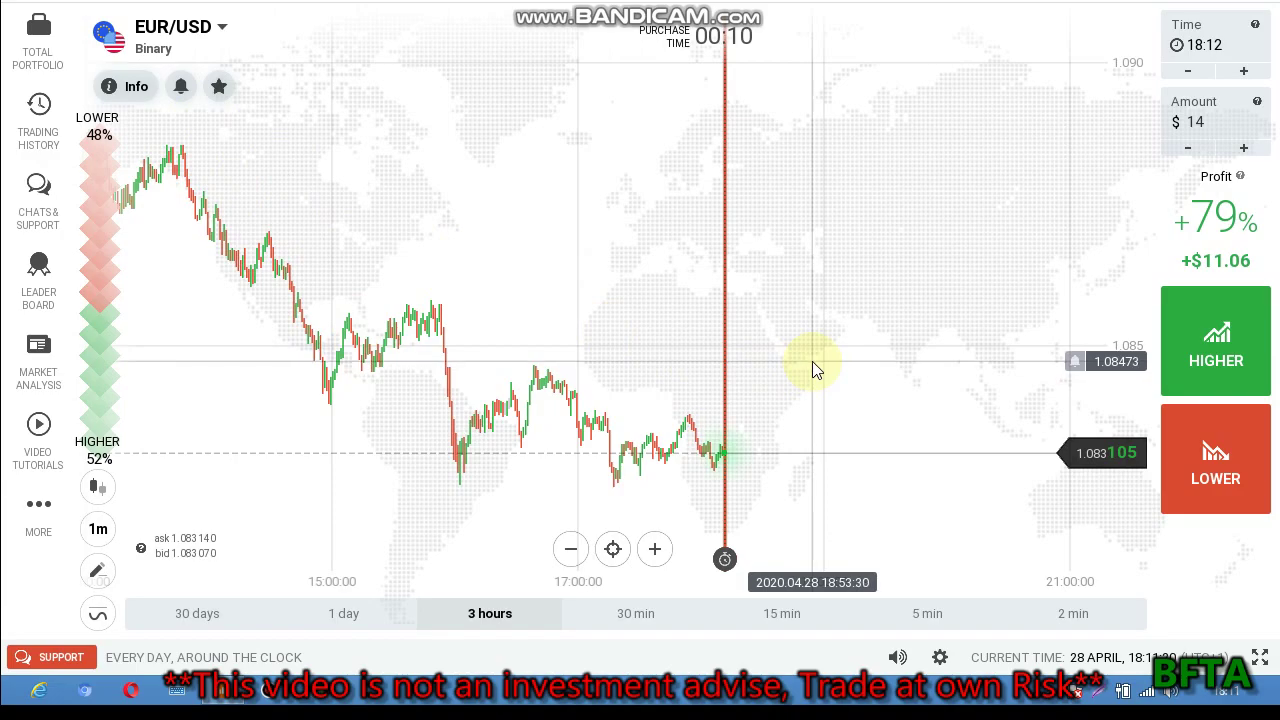
Add a horizontal line to the EUR/USD chart at 1.08311, level with the latest red candle's high
scroll(814, 359, up, 5)
scroll(816, 357, down, 6)
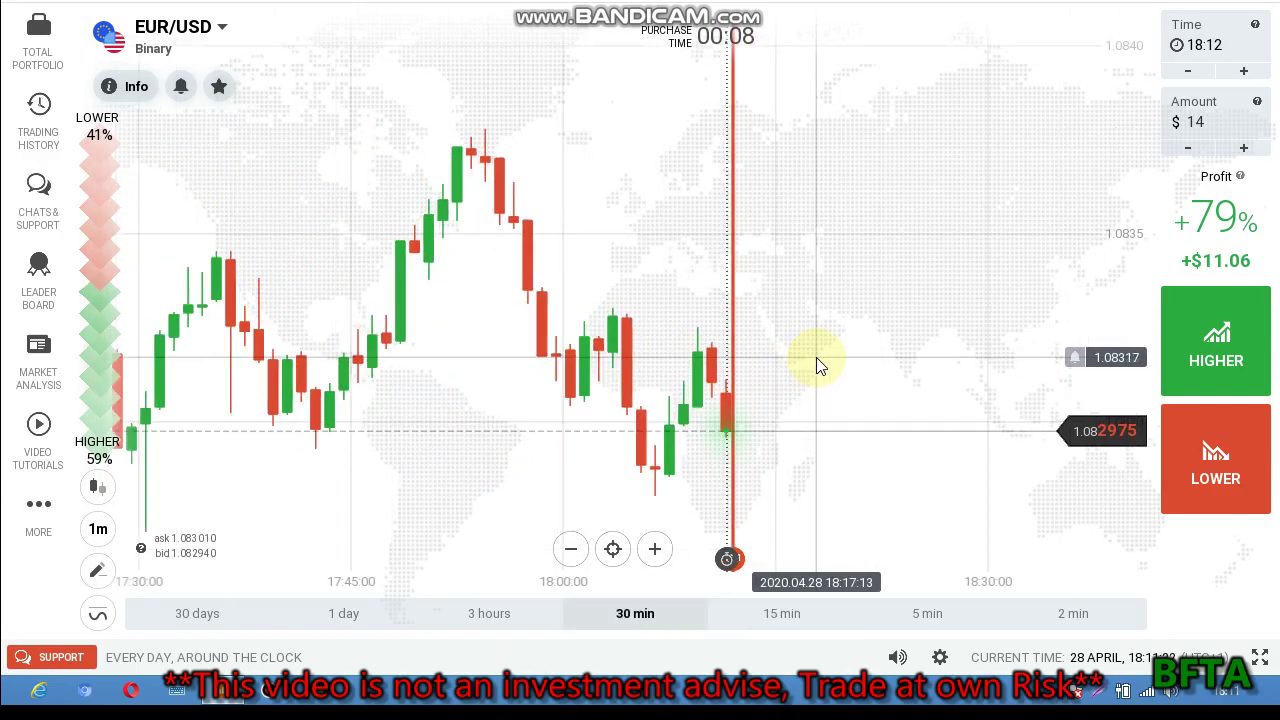
scroll(583, 297, up, 3)
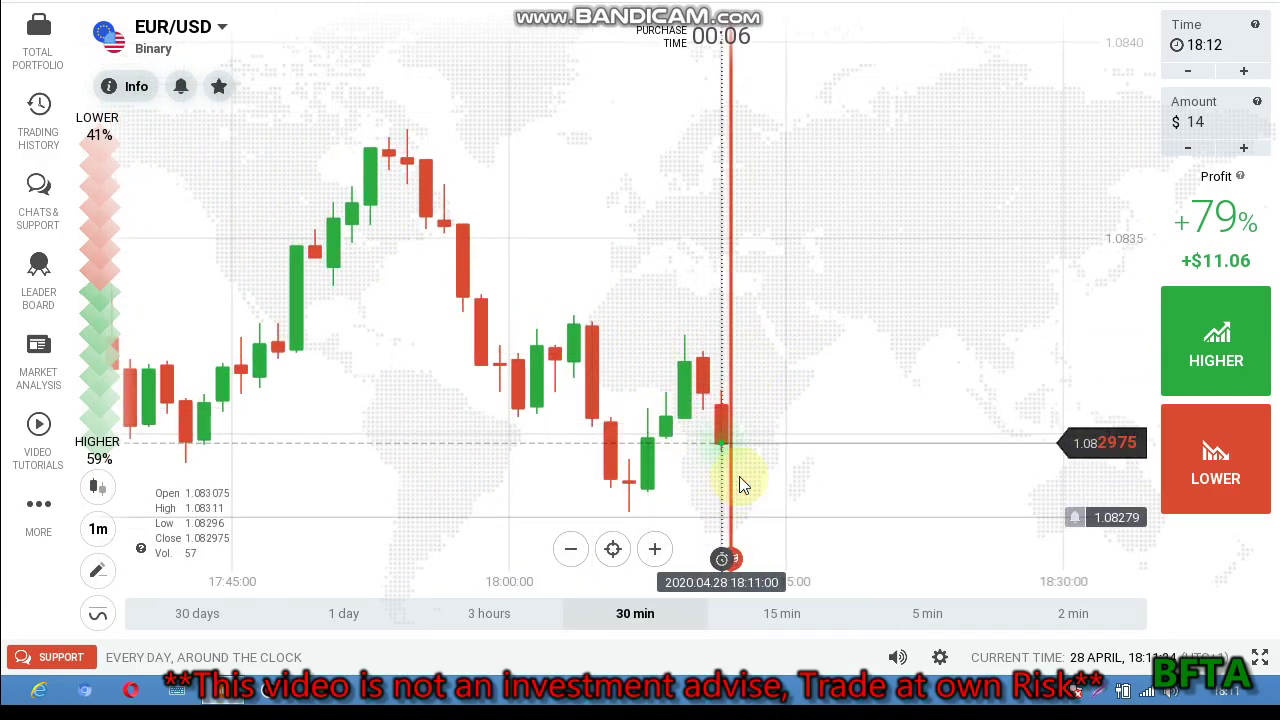
scroll(786, 451, up, 4)
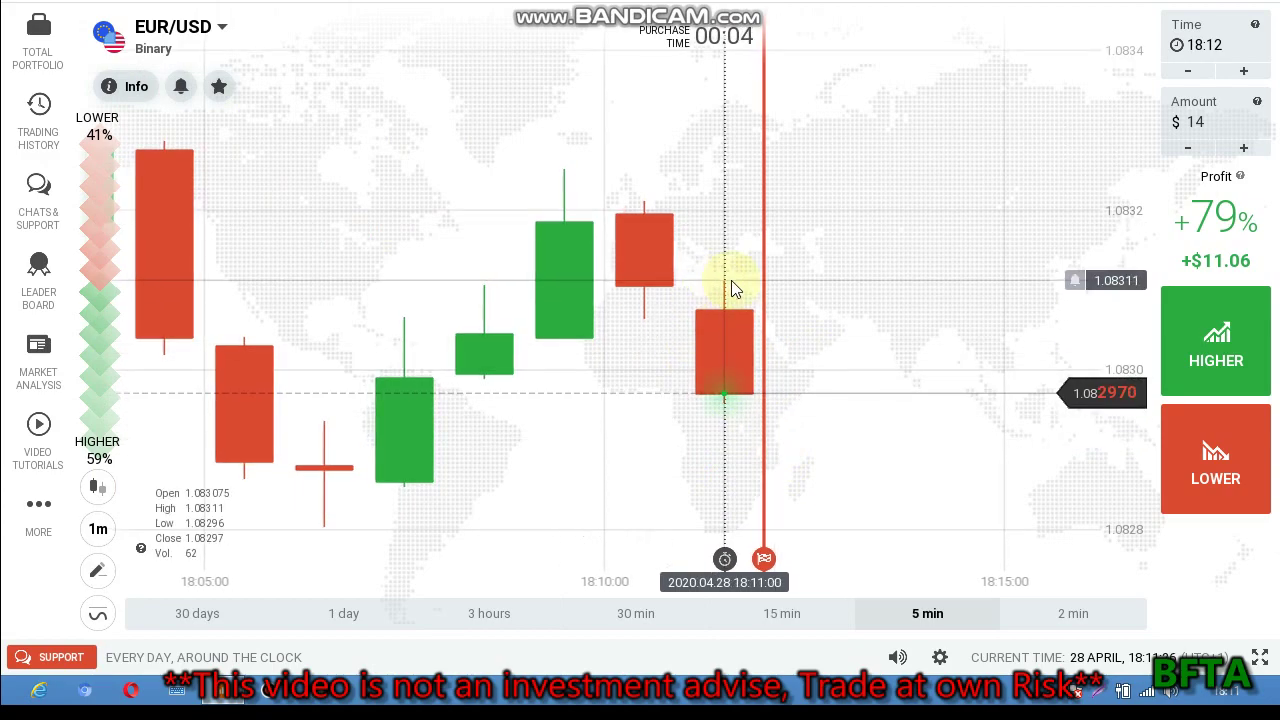
click(98, 570)
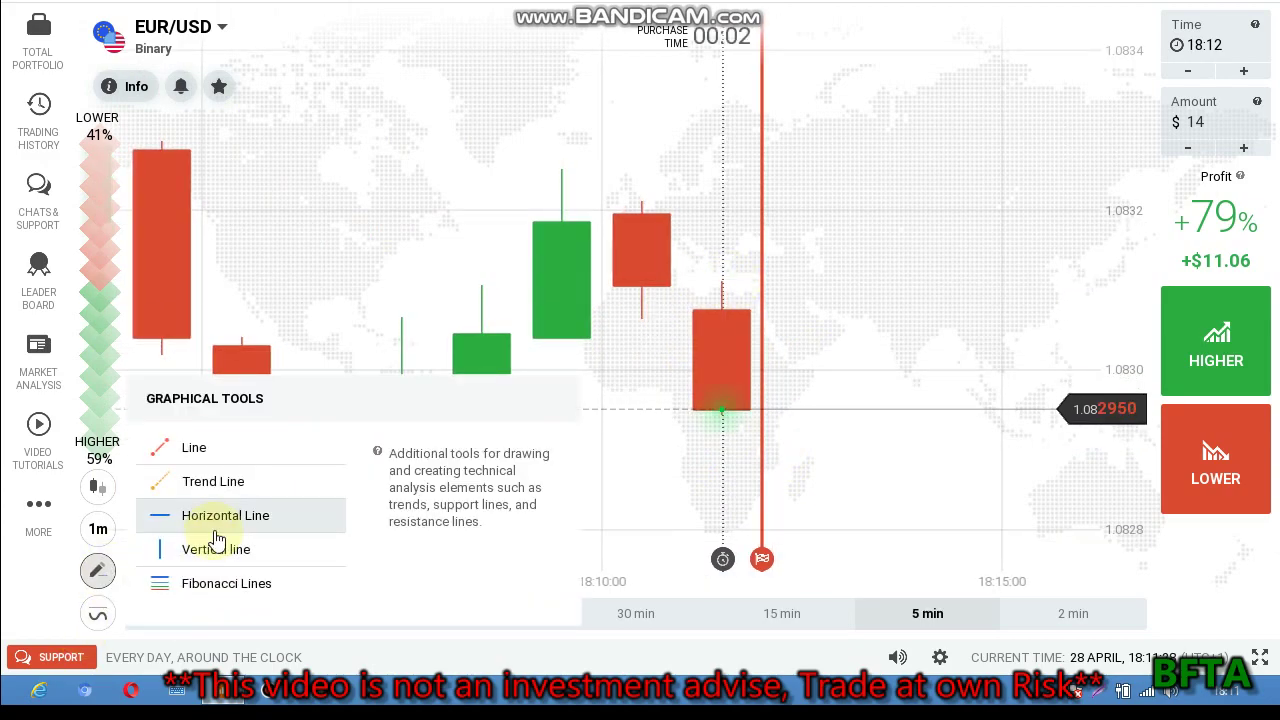
click(225, 515)
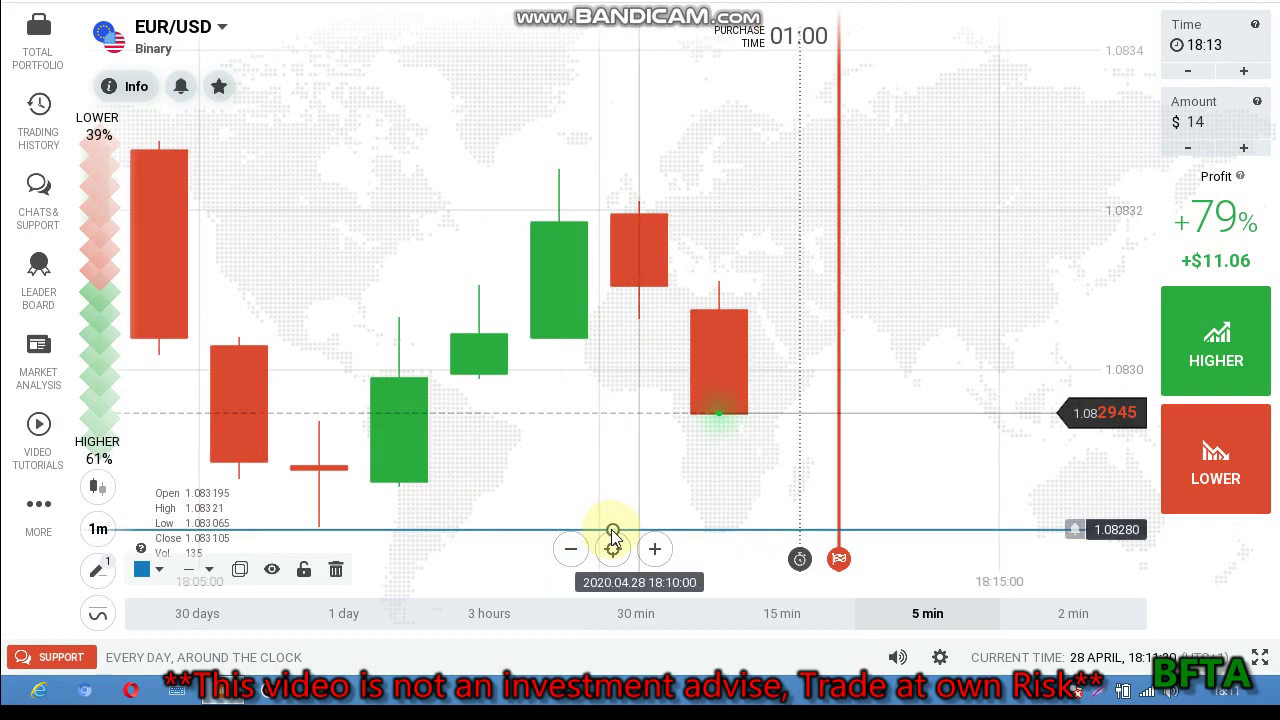
drag(609, 531, 683, 281)
Change the horizontal line's colour to dark red
click(143, 569)
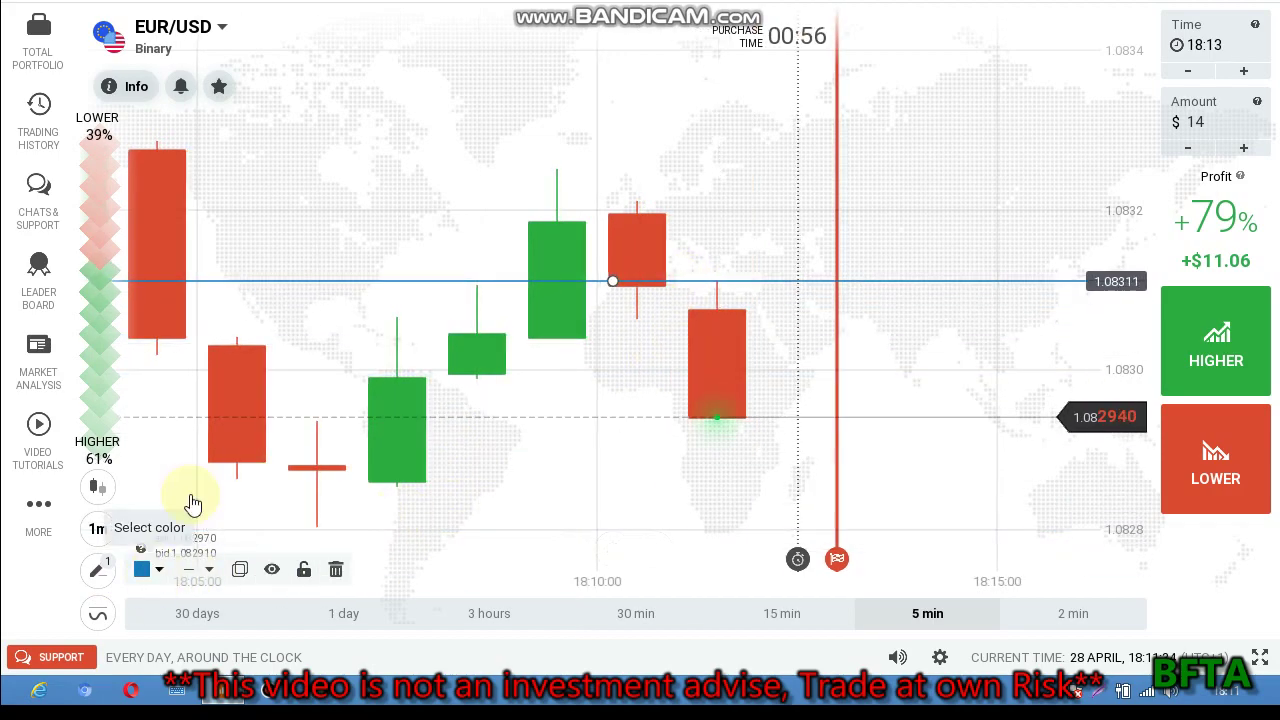
click(155, 397)
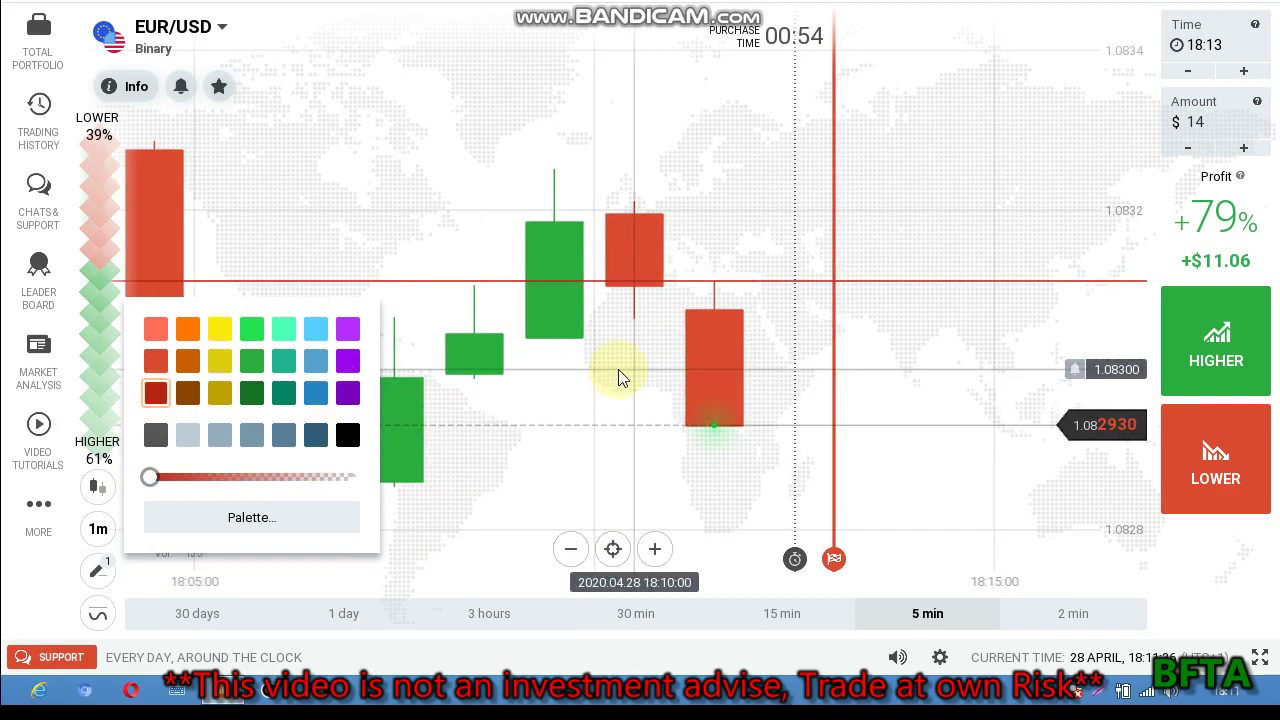
click(618, 369)
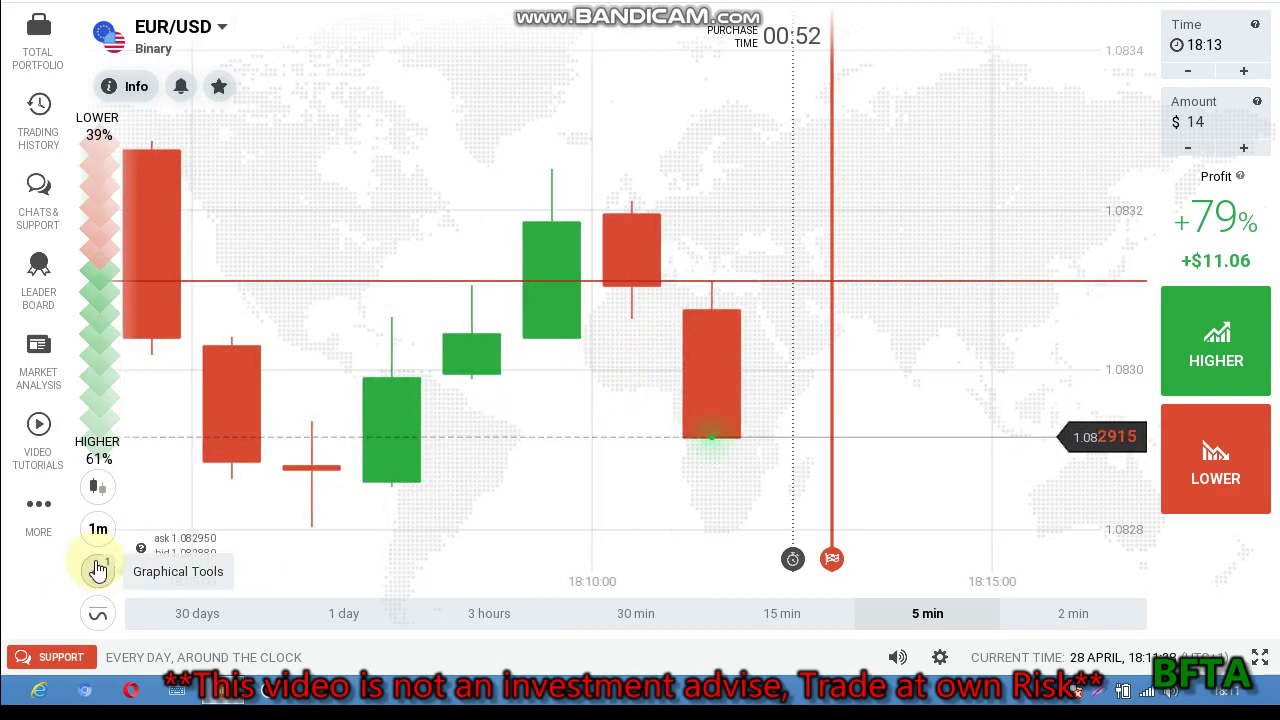
Add a second horizontal line at the low of the latest red candle
click(98, 570)
scroll(98, 570, down, 2)
click(618, 424)
scroll(619, 430, down, 2)
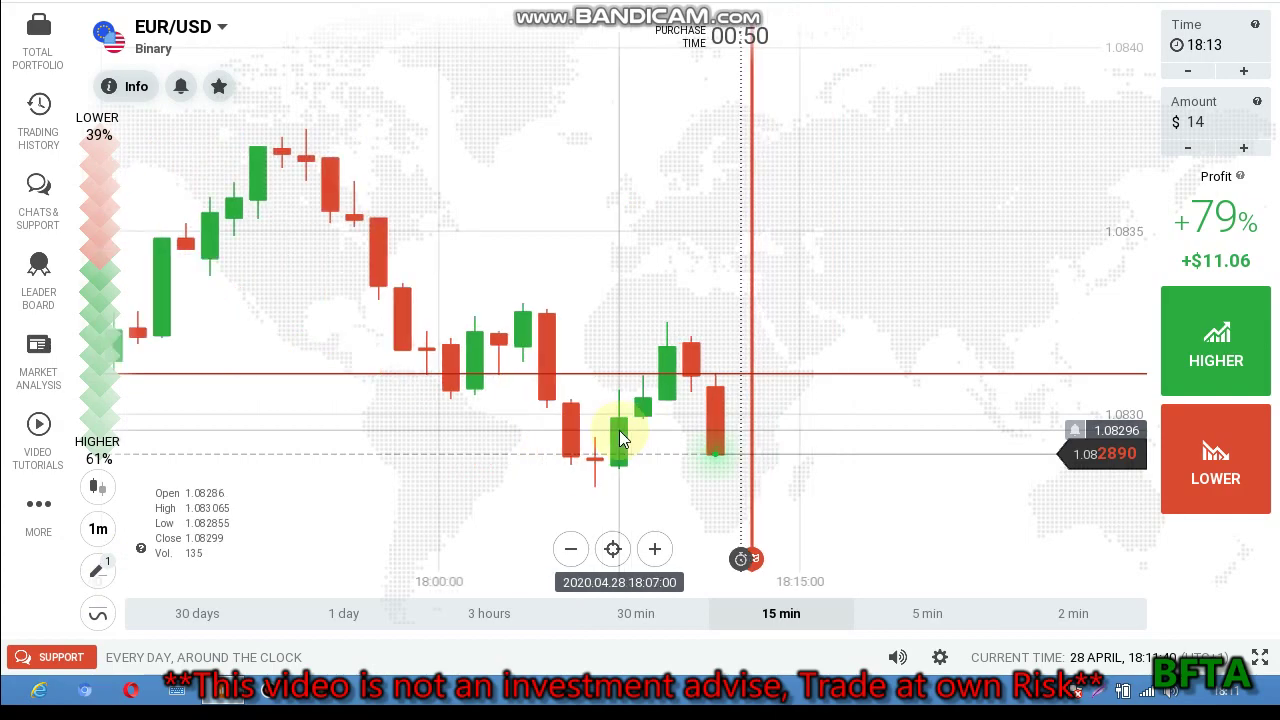
scroll(619, 430, down, 2)
scroll(481, 431, down, 2)
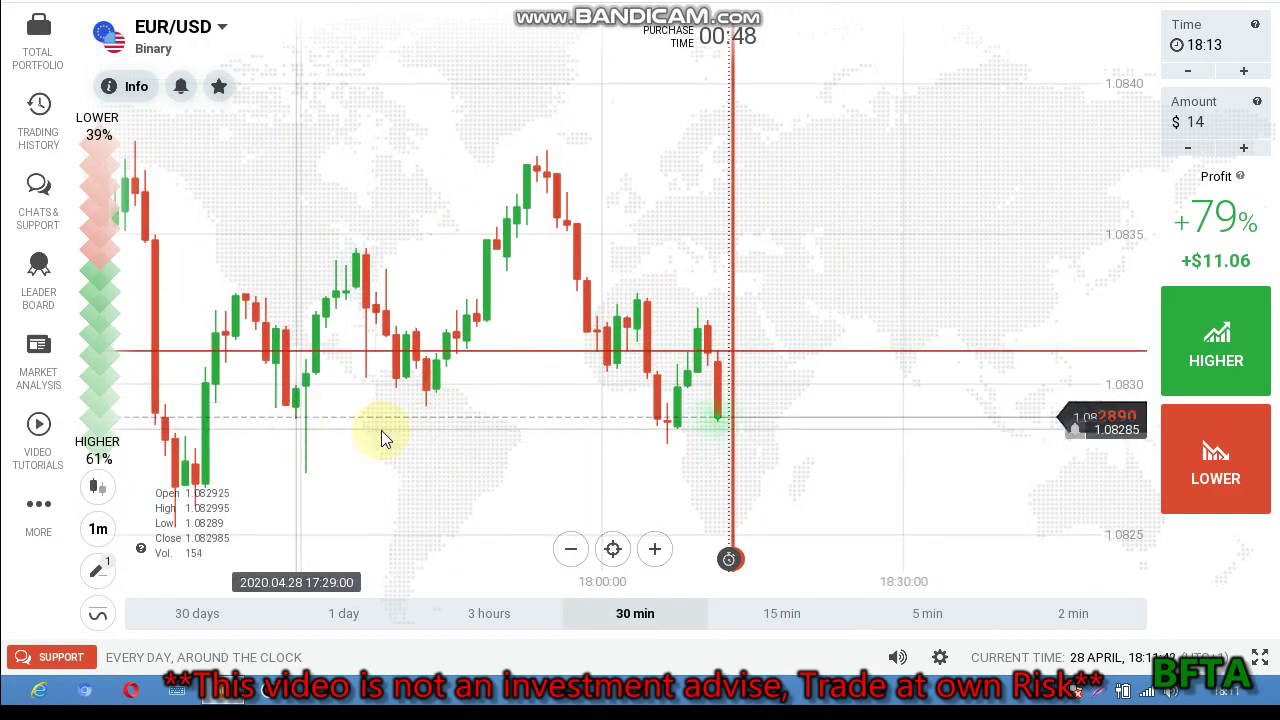
scroll(751, 380, up, 3)
scroll(705, 478, up, 2)
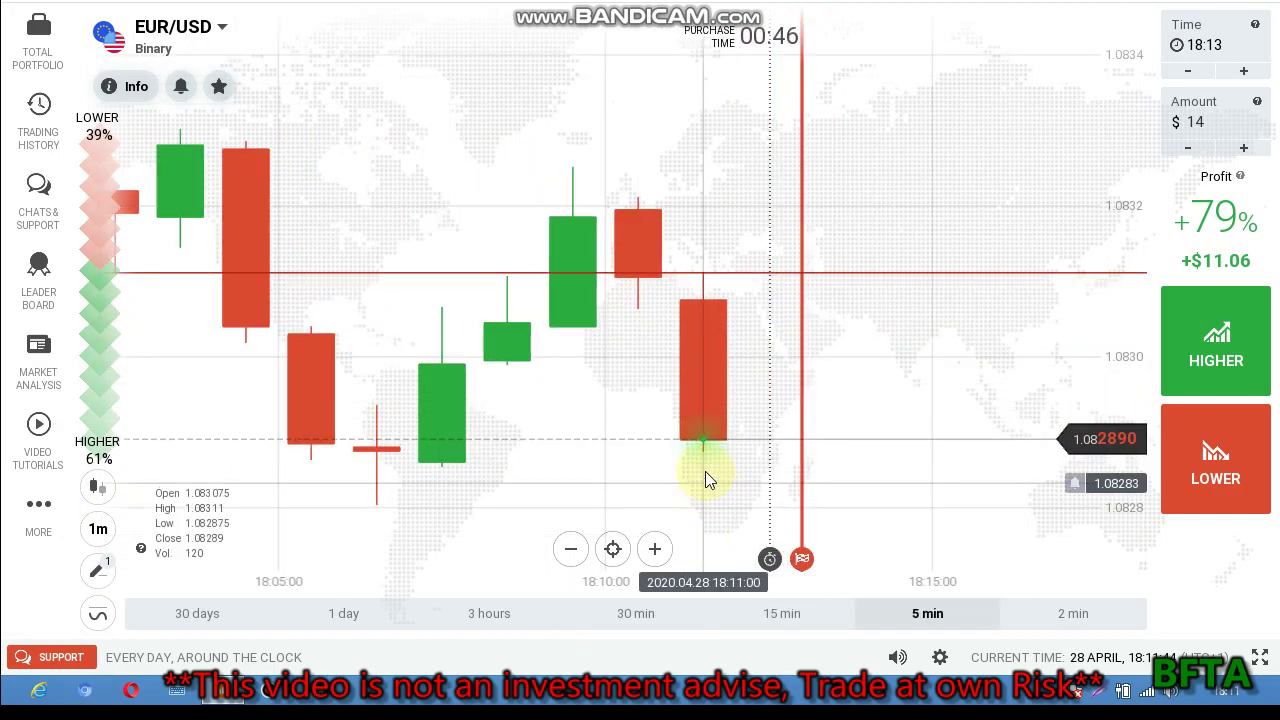
click(98, 569)
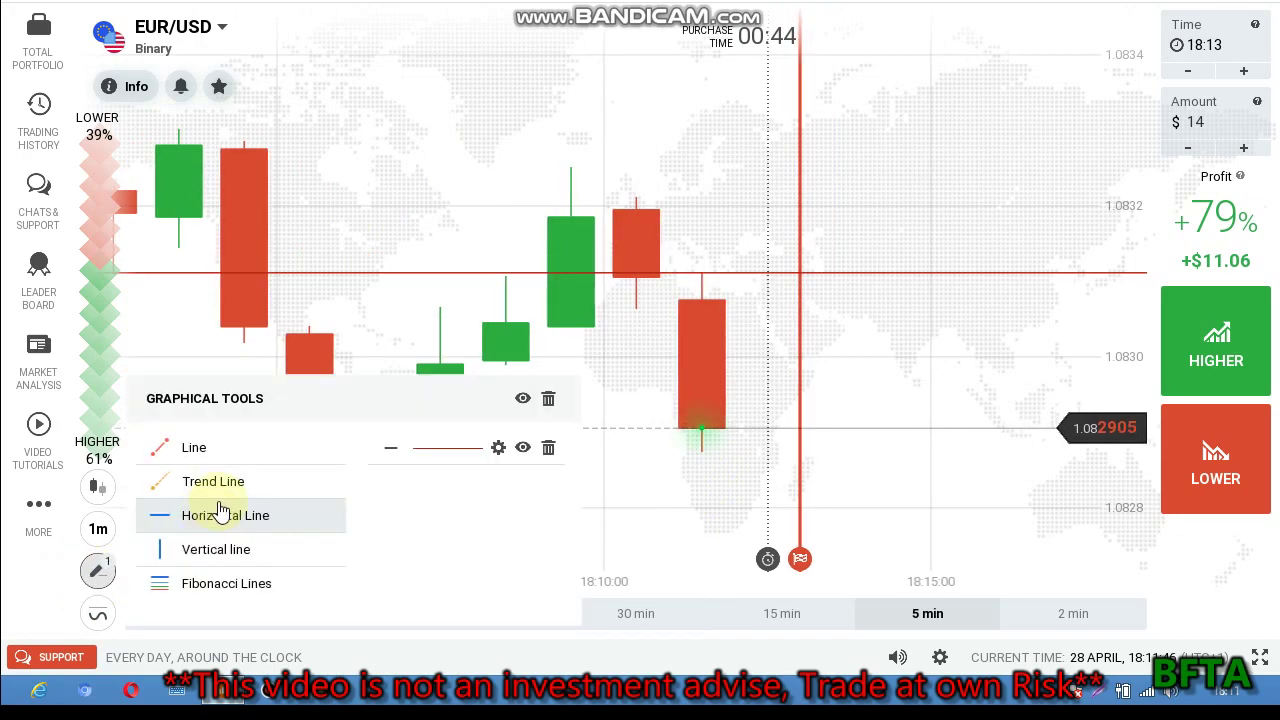
click(221, 514)
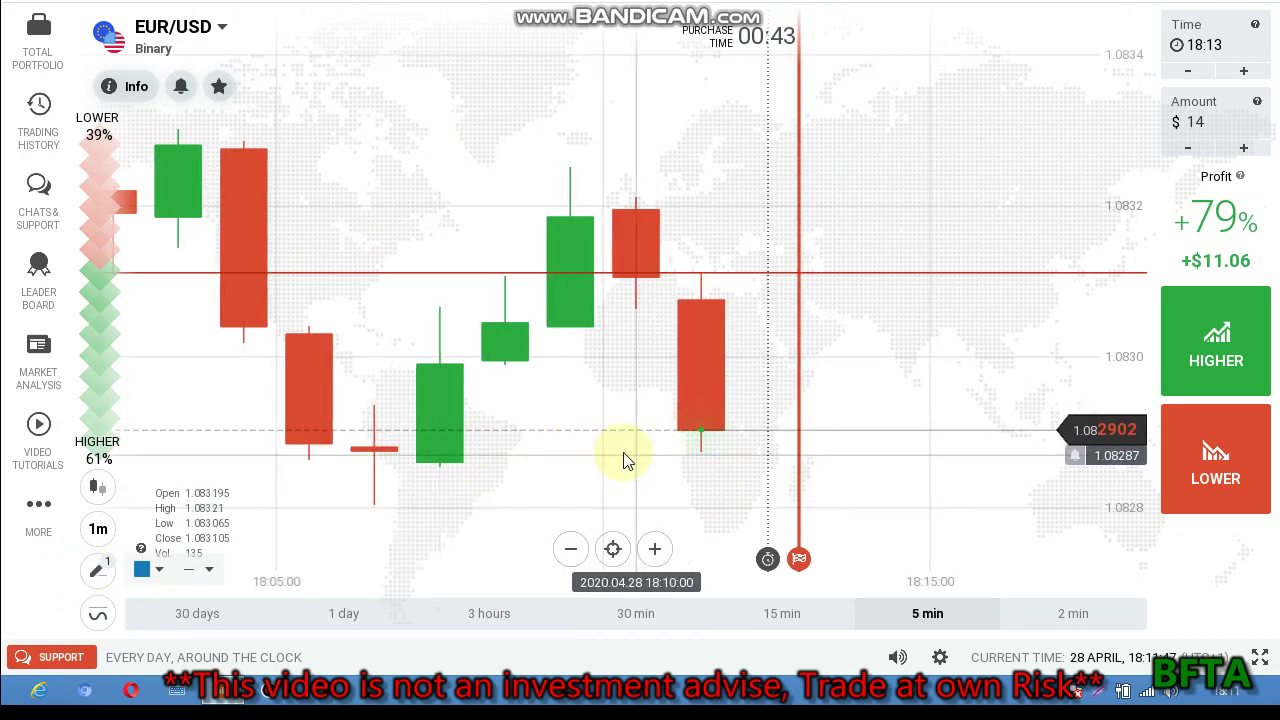
click(700, 449)
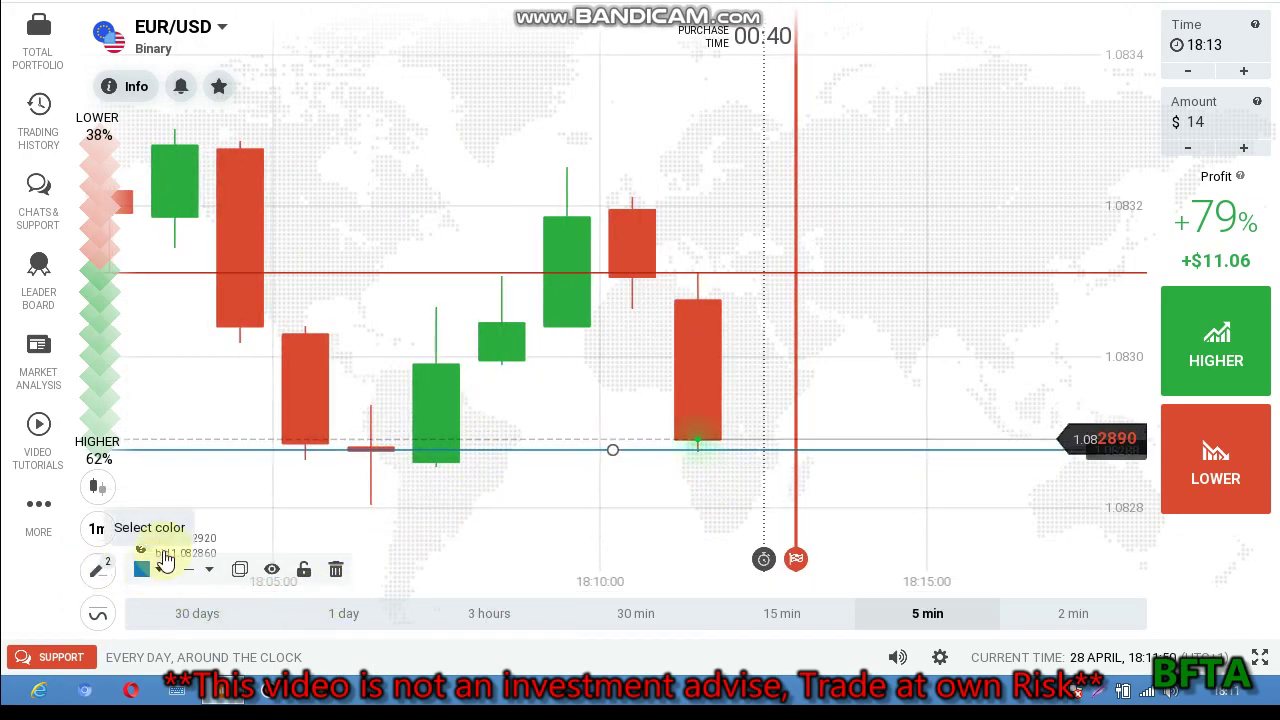
Change the lower horizontal line's colour to dark green
click(98, 569)
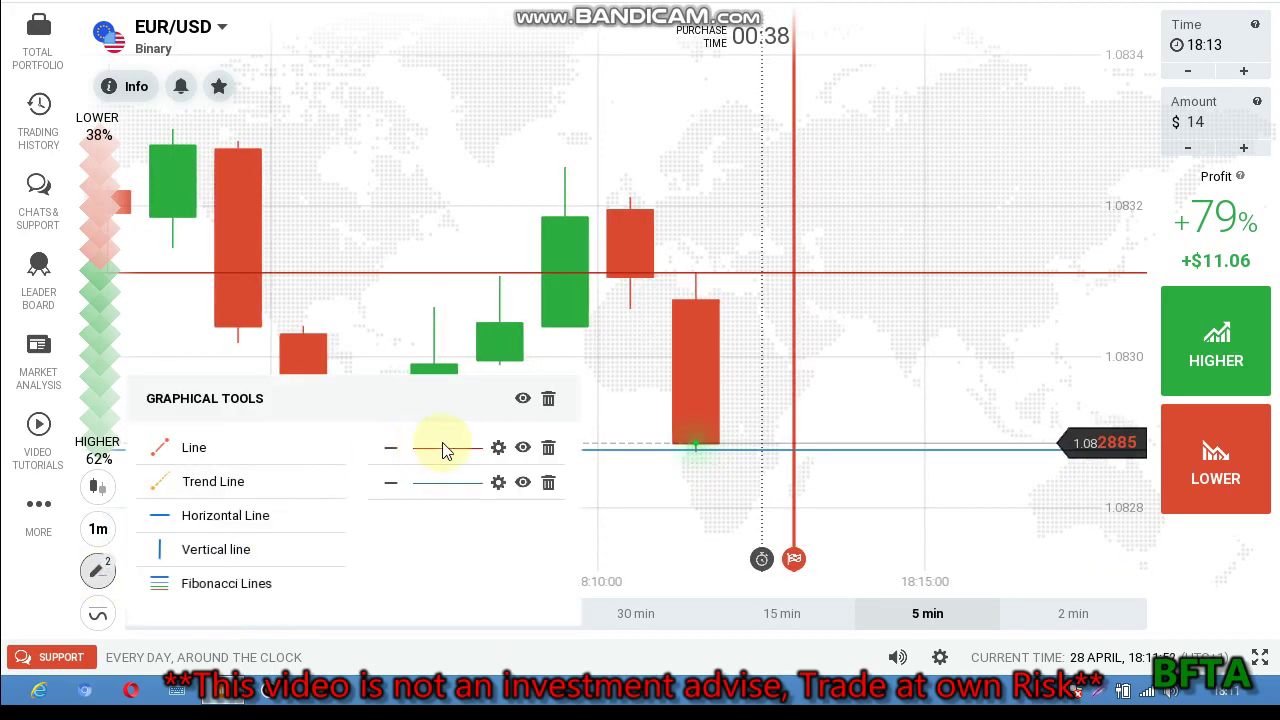
click(498, 482)
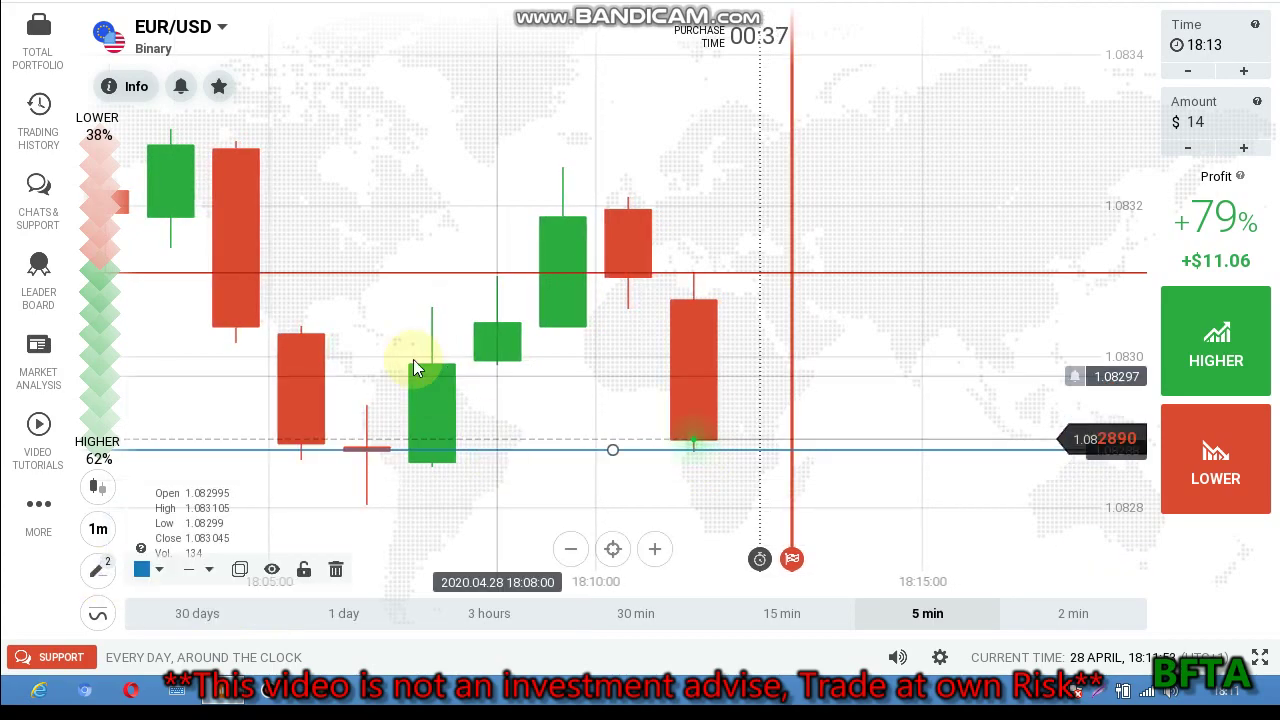
click(155, 560)
click(266, 397)
click(538, 390)
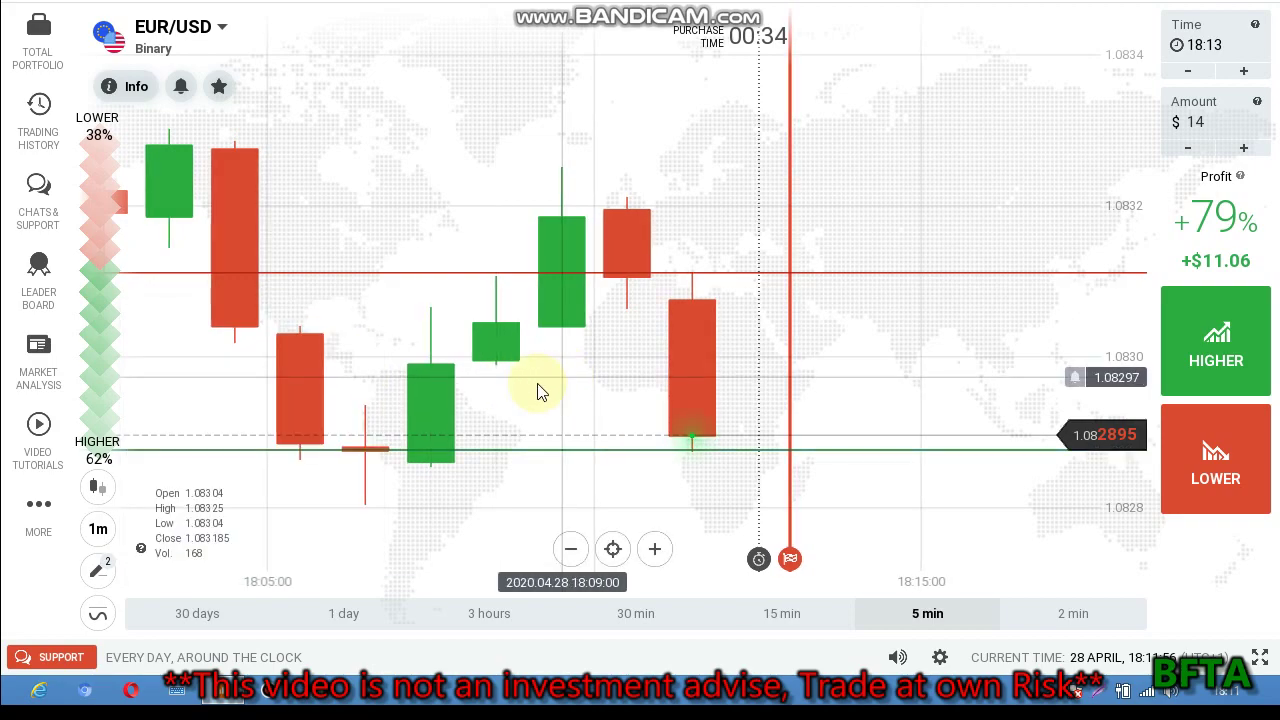
Check the price against both lines and buy a $14 Higher option on EUR/USD expiring at 18:13
scroll(540, 388, down, 5)
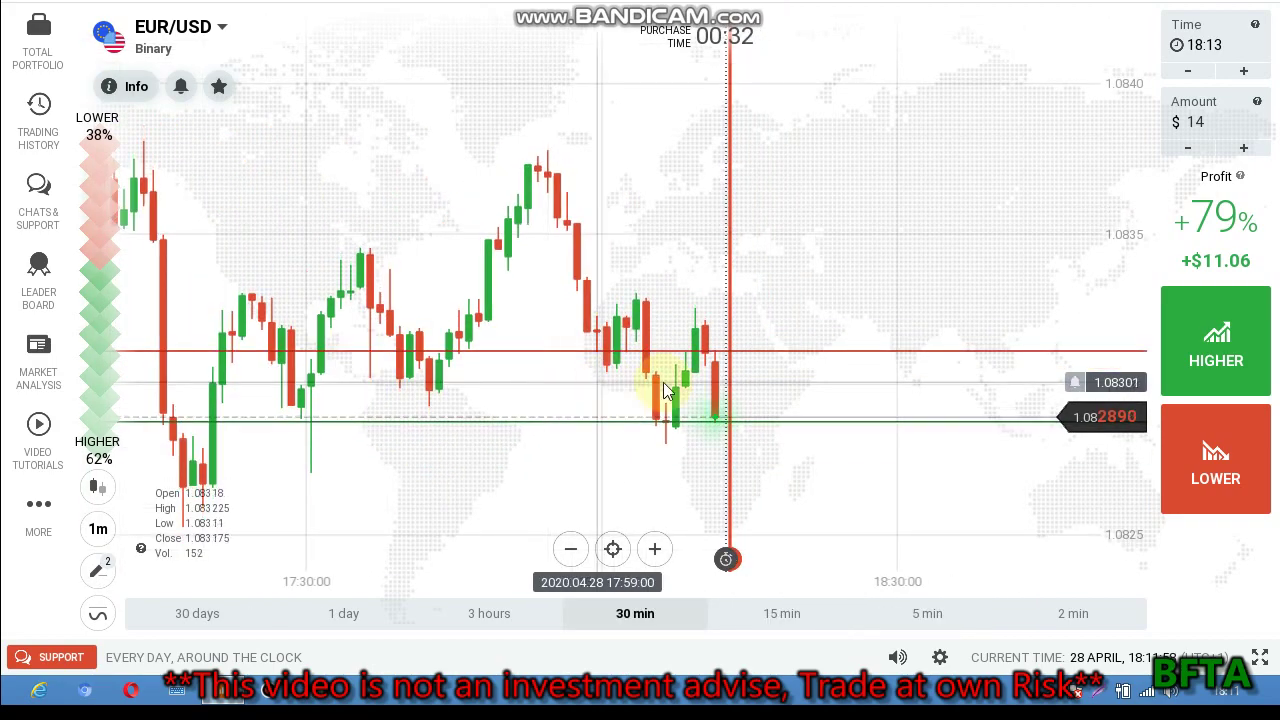
scroll(697, 383, up, 5)
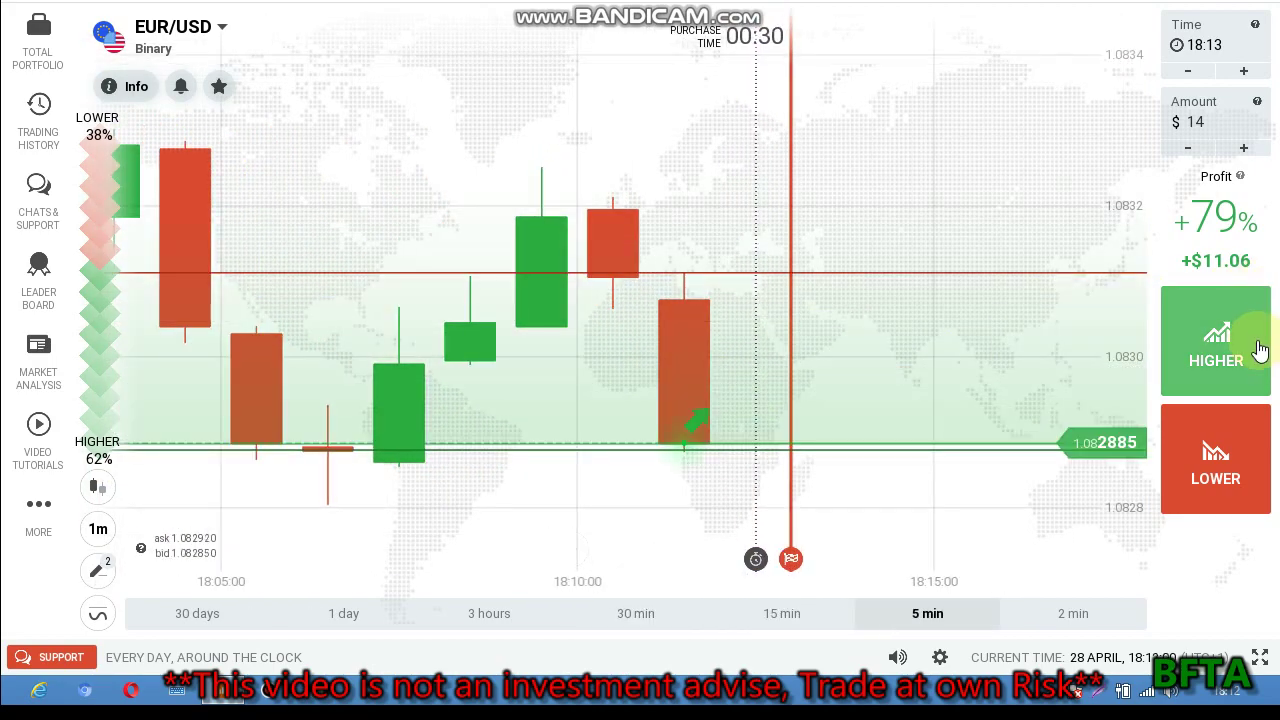
click(1260, 348)
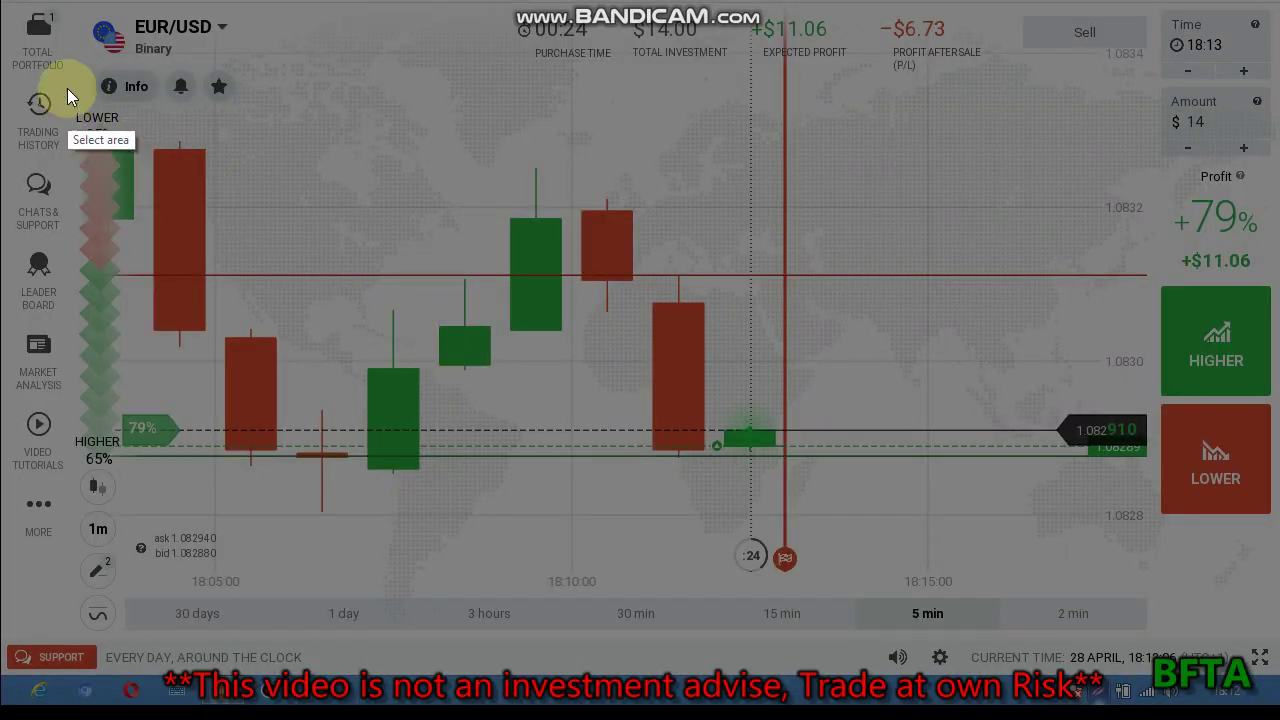
Select the chart area for a screenshot and mark both horizontal lines and the last red candle's wicks in red freehand
drag(54, 18, 1131, 586)
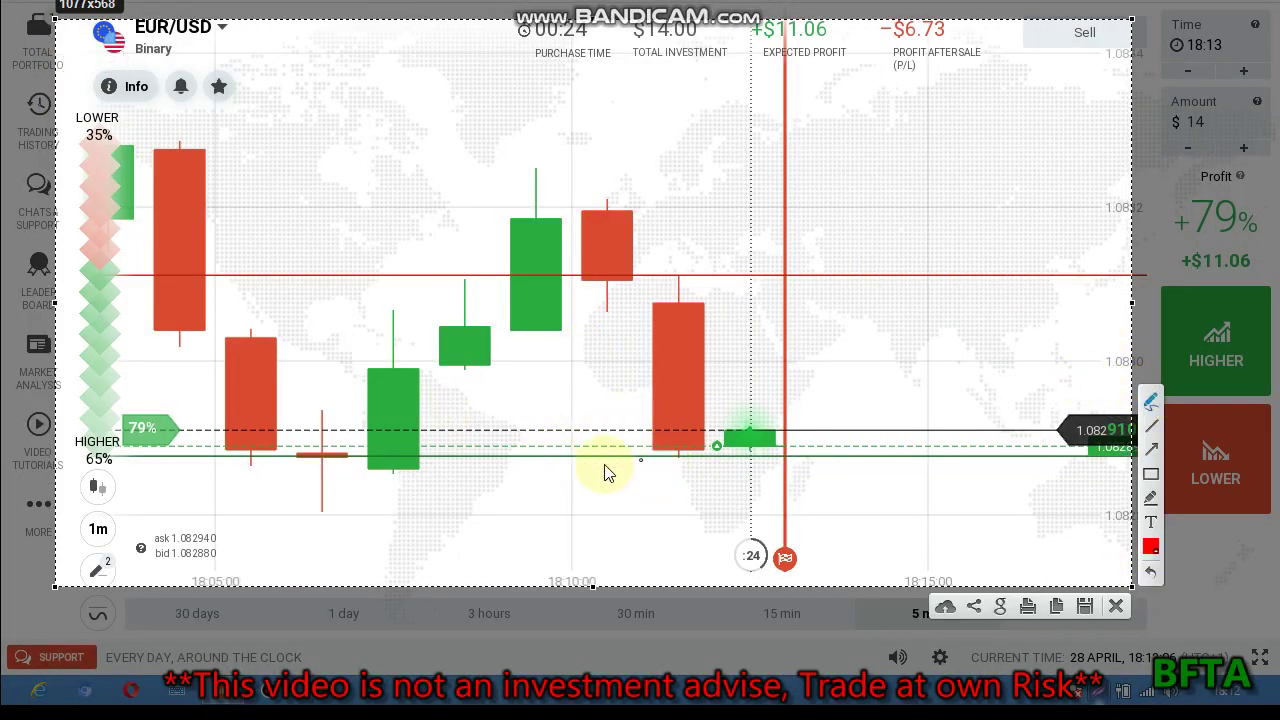
drag(552, 464, 567, 462)
drag(727, 473, 745, 458)
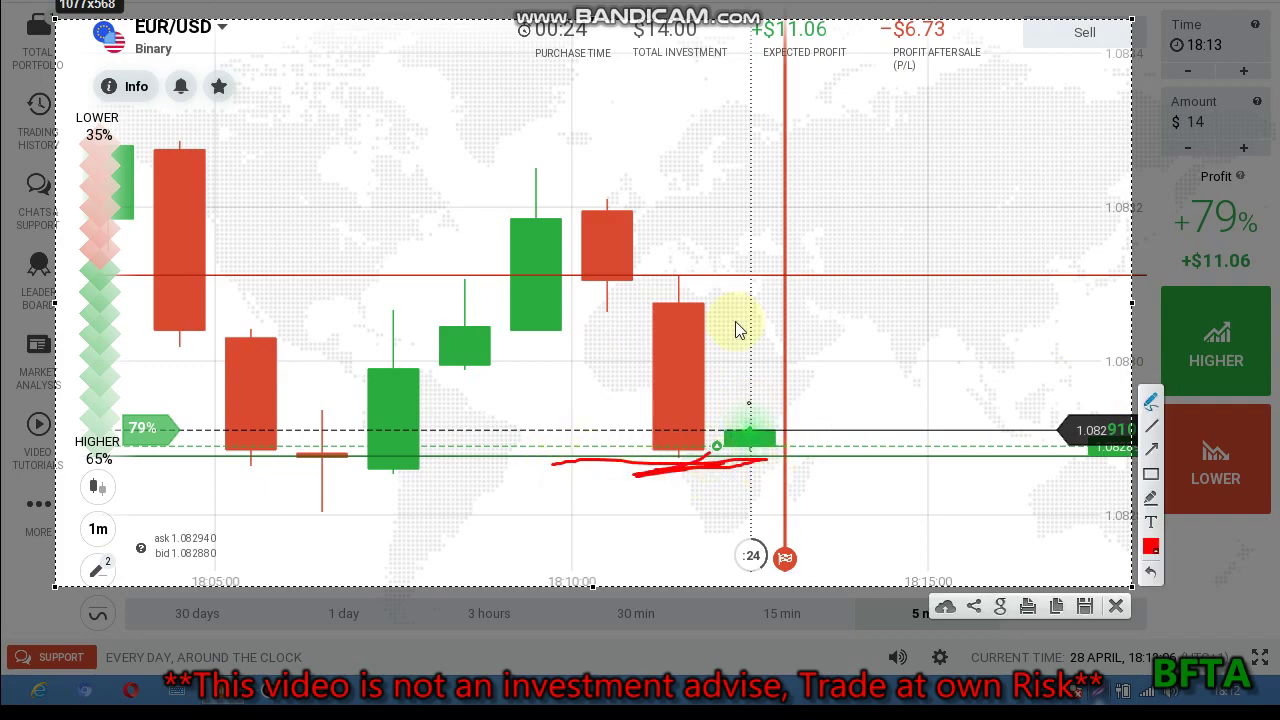
drag(631, 288, 690, 281)
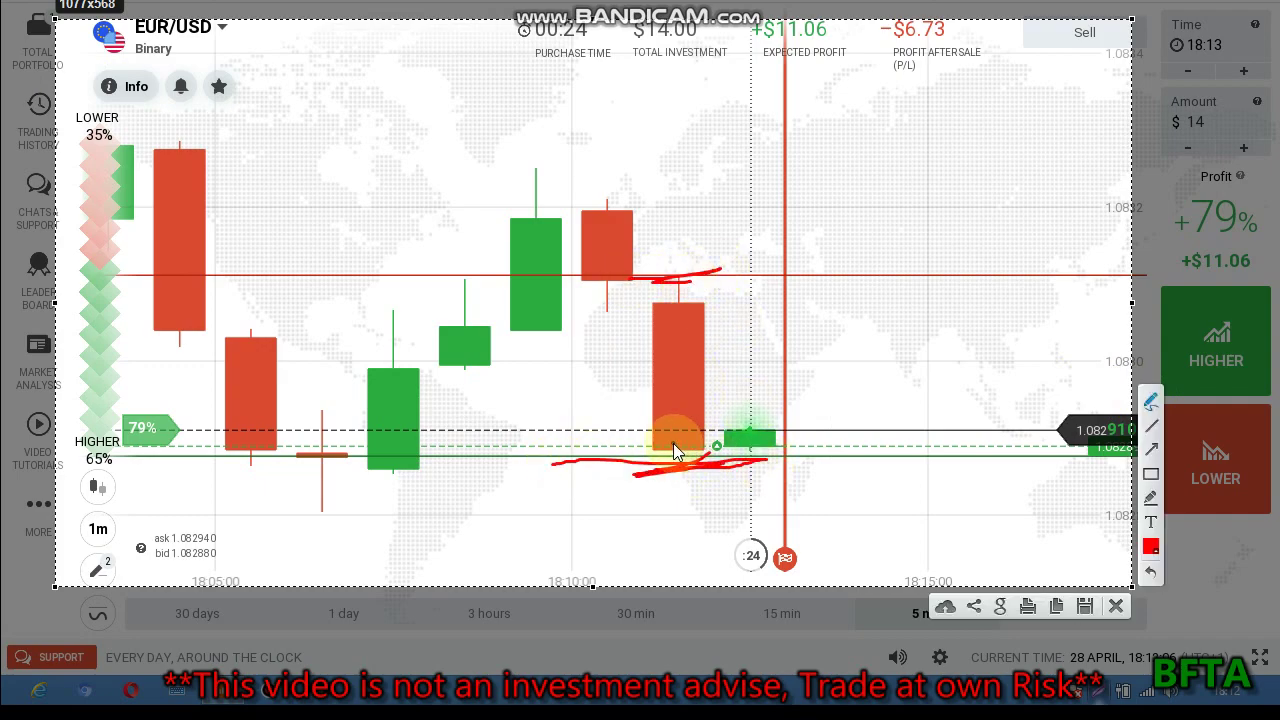
mouse_move(673, 452)
mouse_down()
mouse_move(674, 470)
mouse_move(671, 452)
mouse_up()
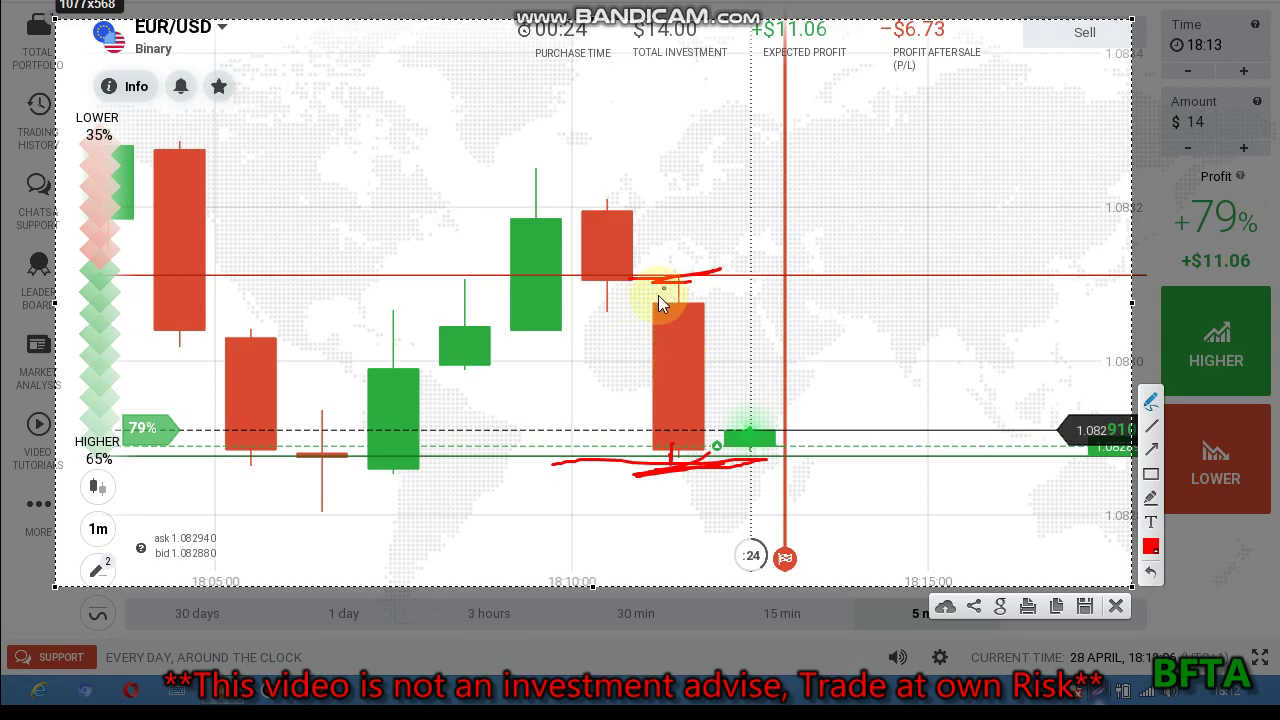
drag(661, 306, 662, 268)
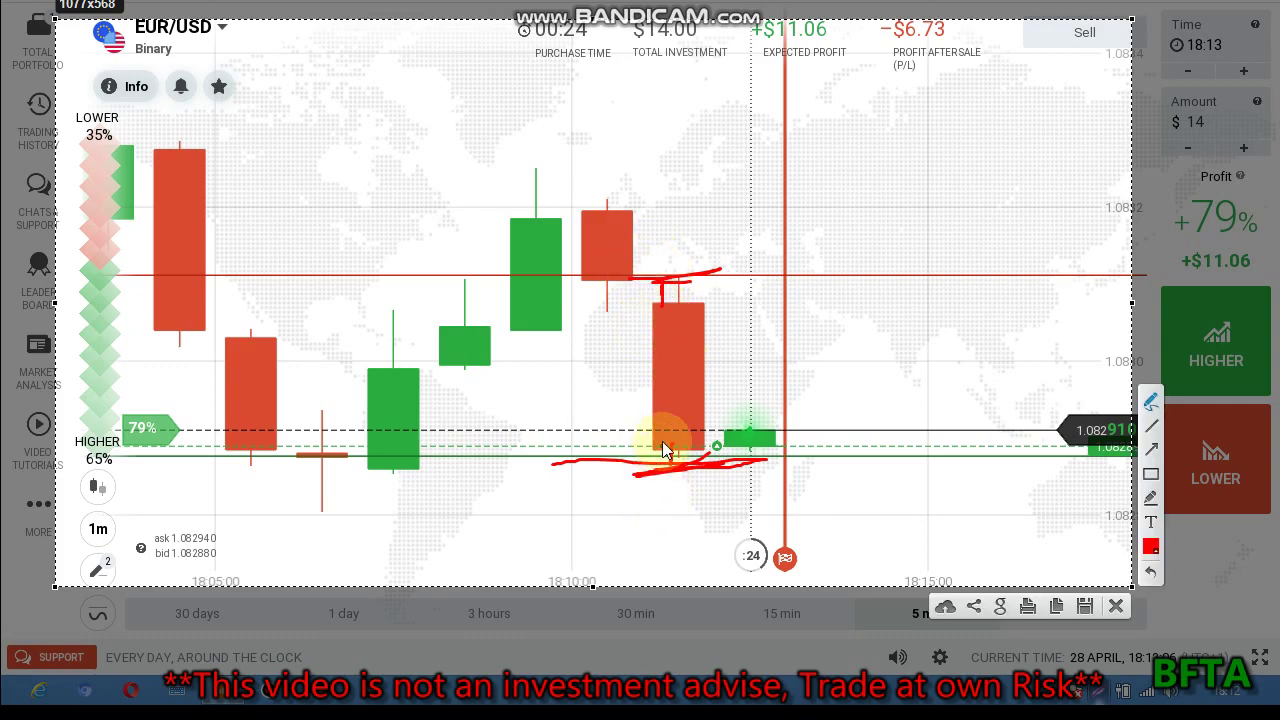
Sketch a red upward arrow from the new green candle, then close the screenshot without saving
drag(706, 452, 736, 438)
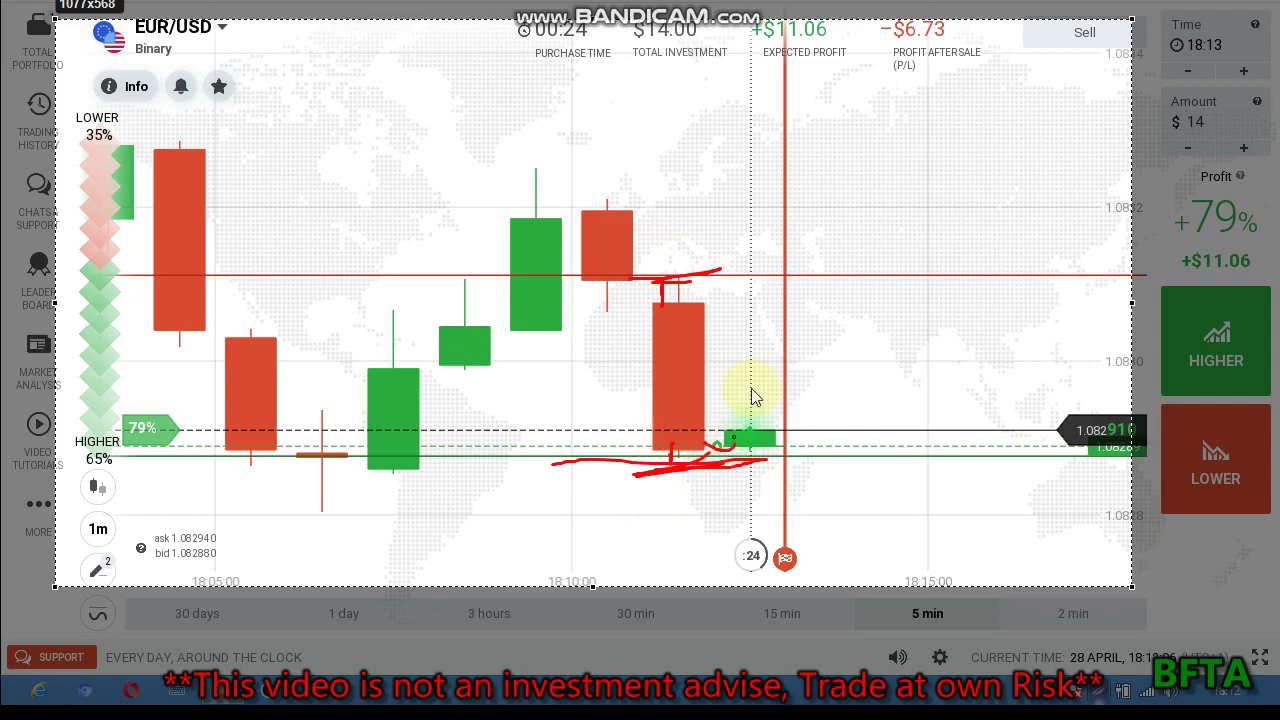
drag(777, 323, 776, 356)
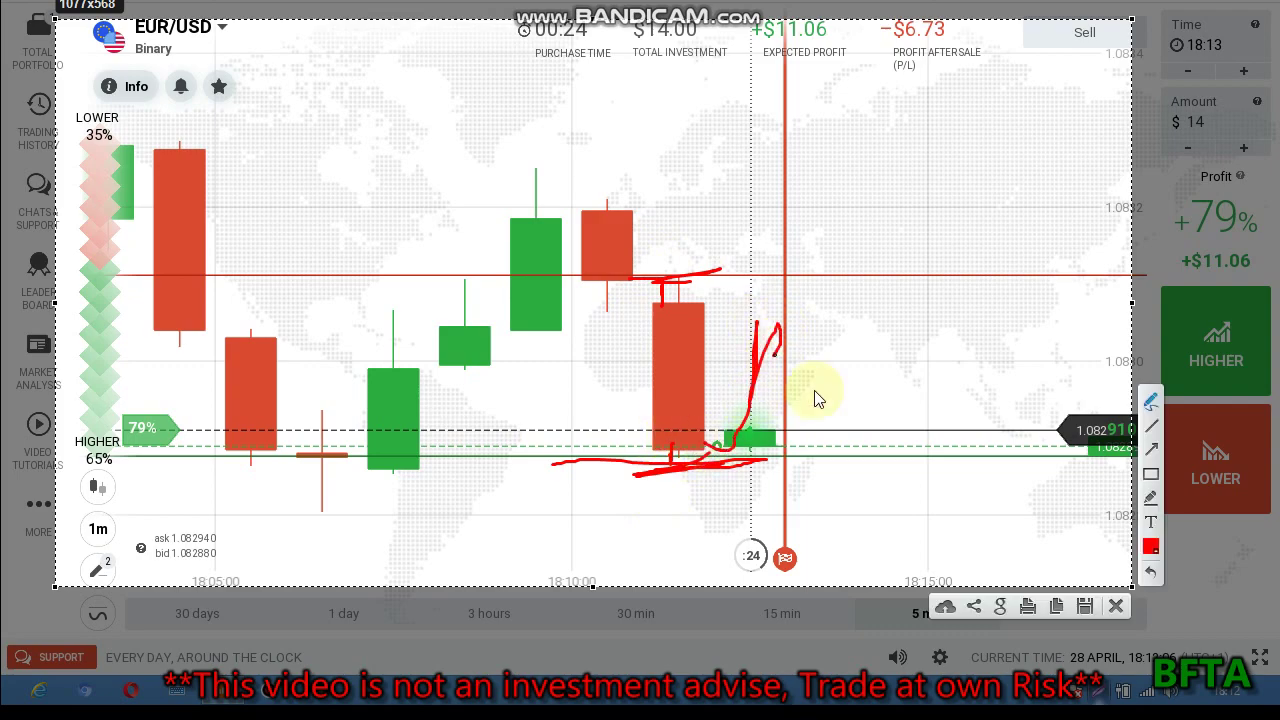
click(1117, 606)
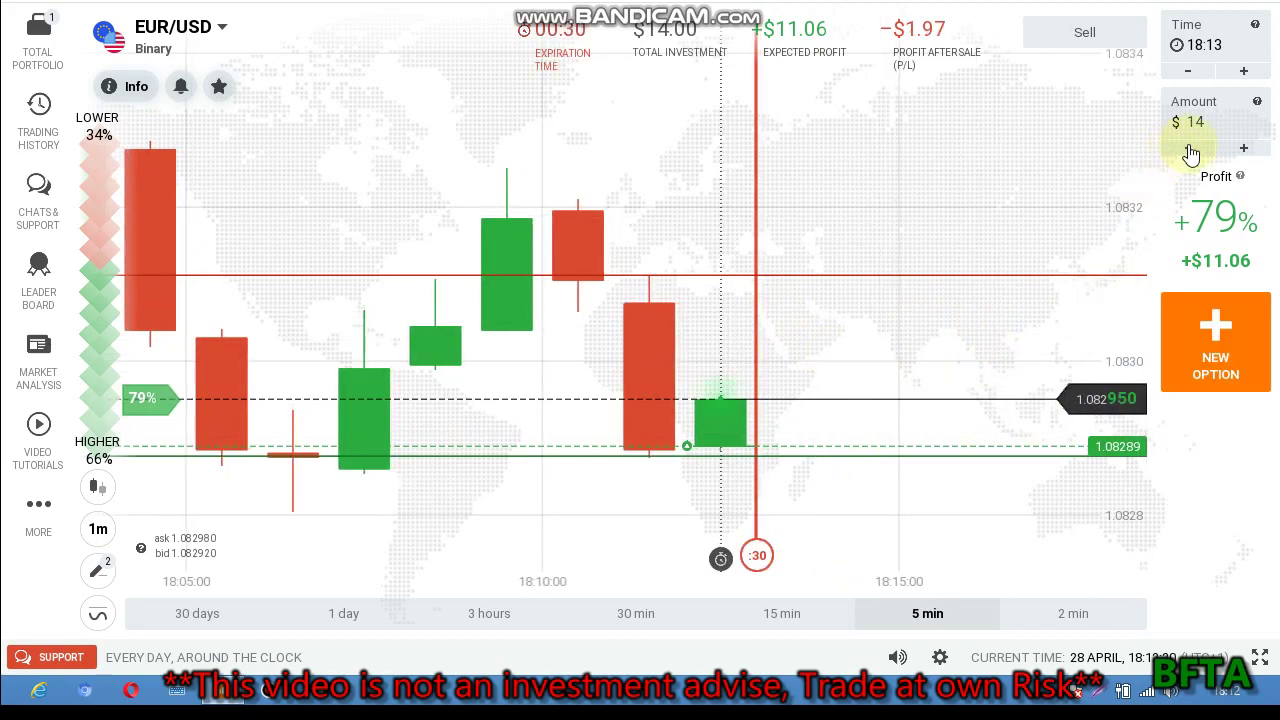
Raise the investment amount to $16 and start a new option
click(1245, 149)
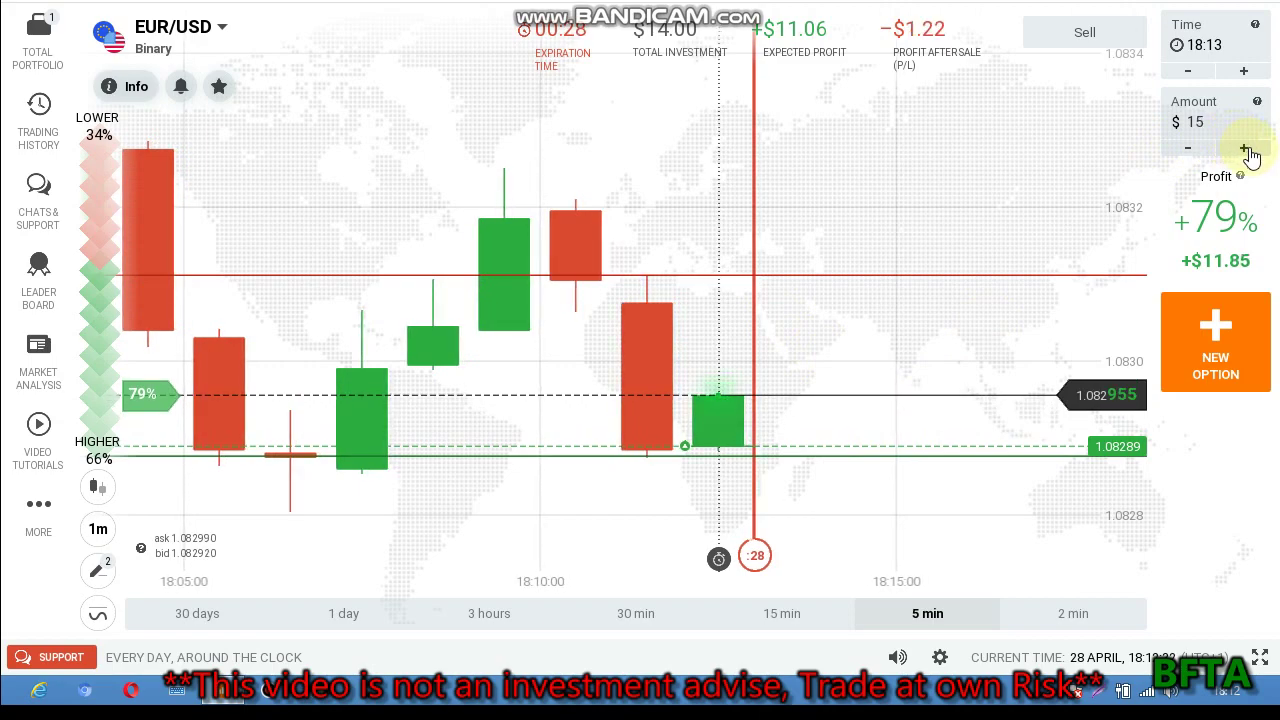
click(1245, 370)
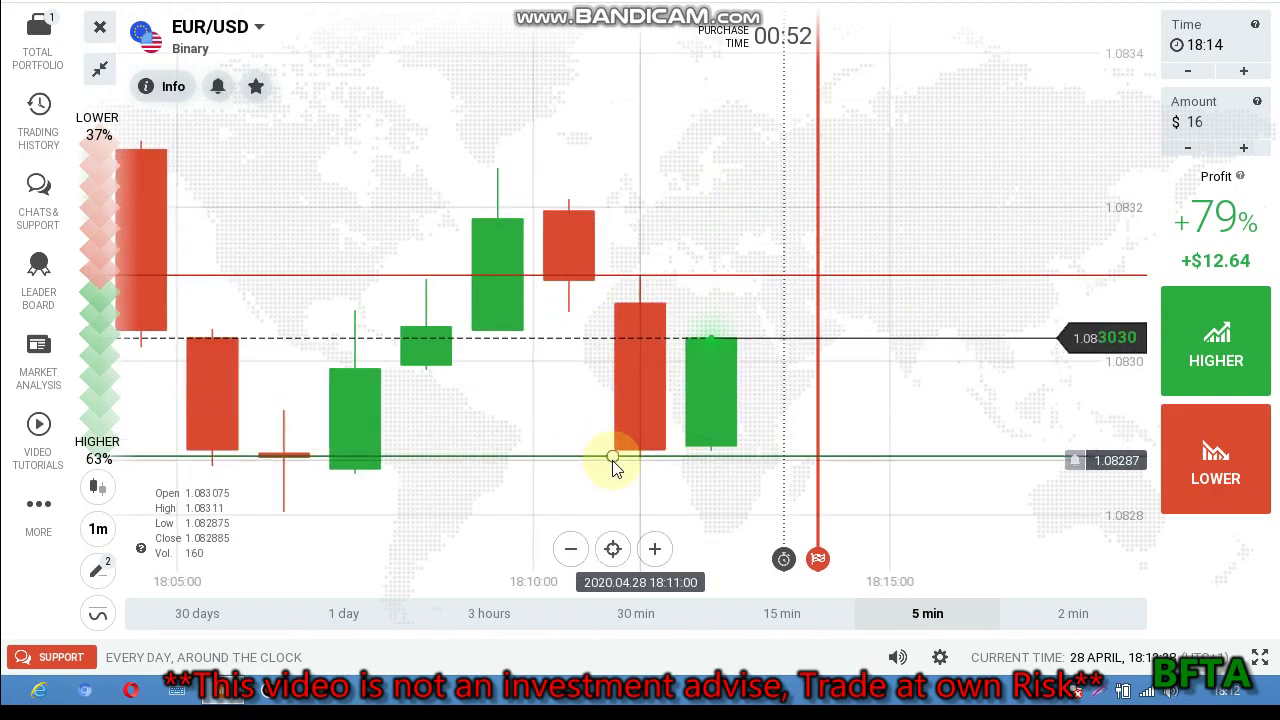
Move the green line to 1.08288 and the red line to about 1.08305, matching the recent candles' levels
drag(613, 457, 651, 457)
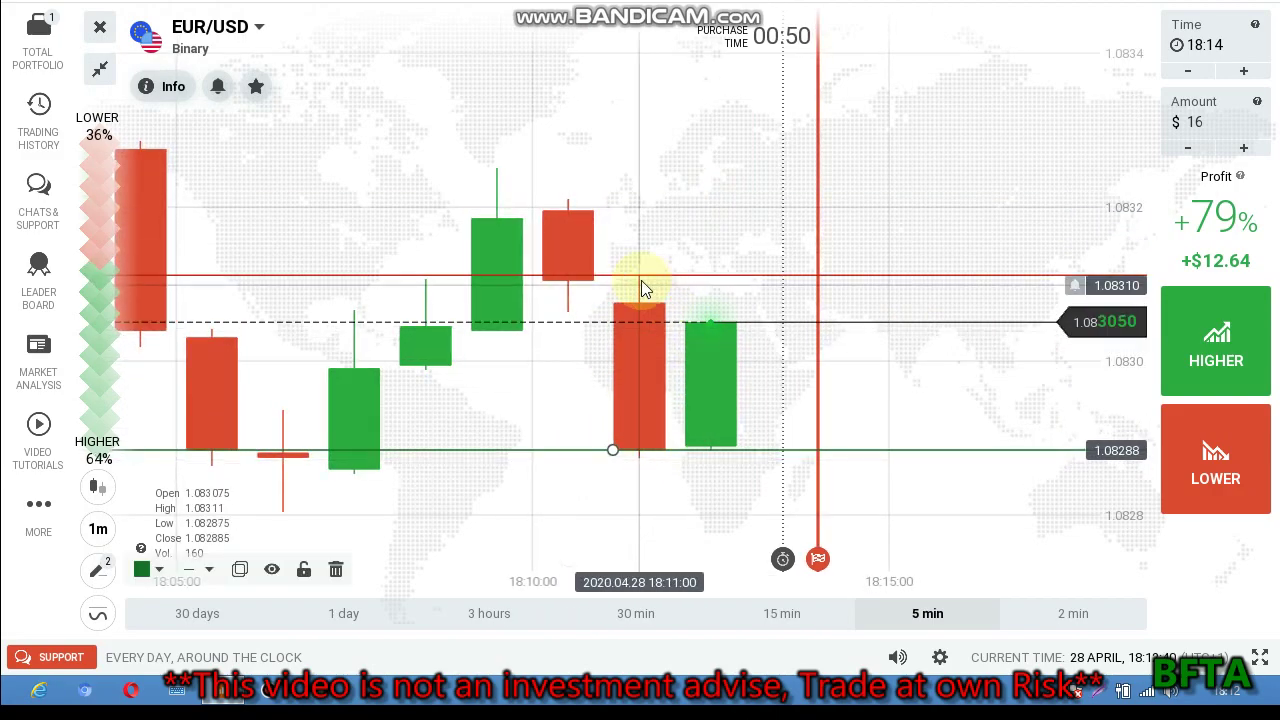
drag(611, 270, 610, 319)
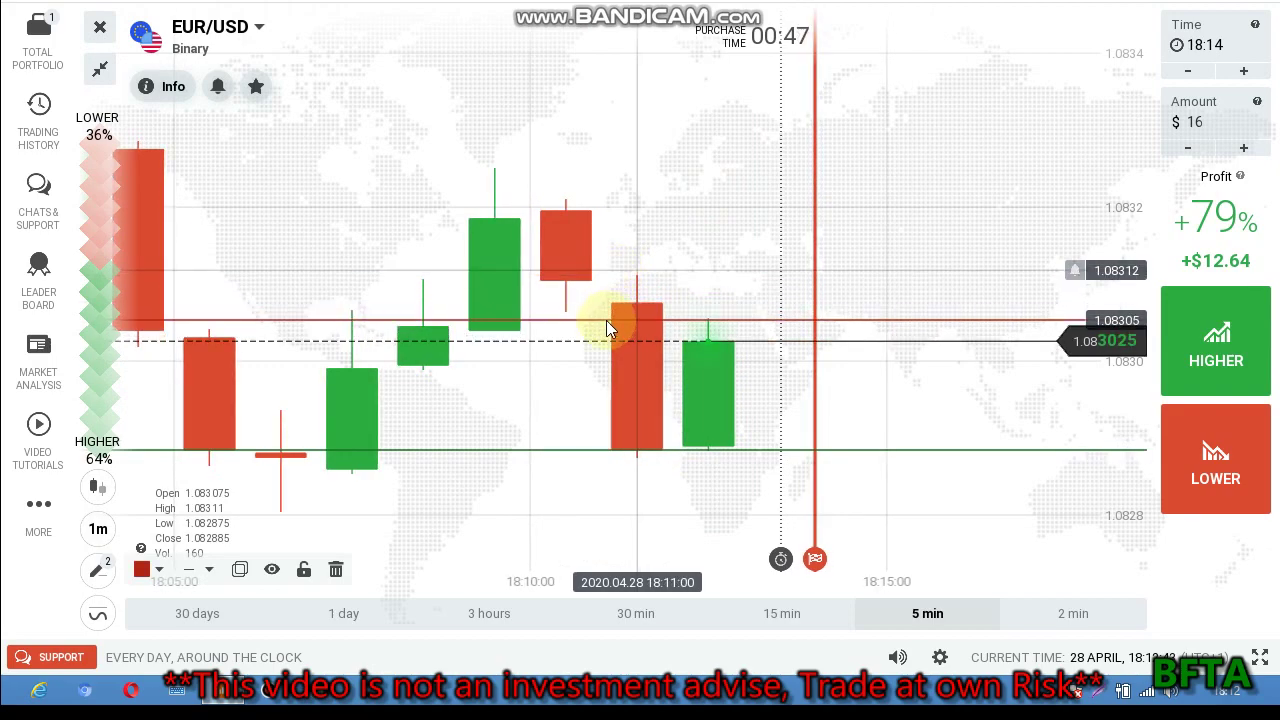
click(750, 225)
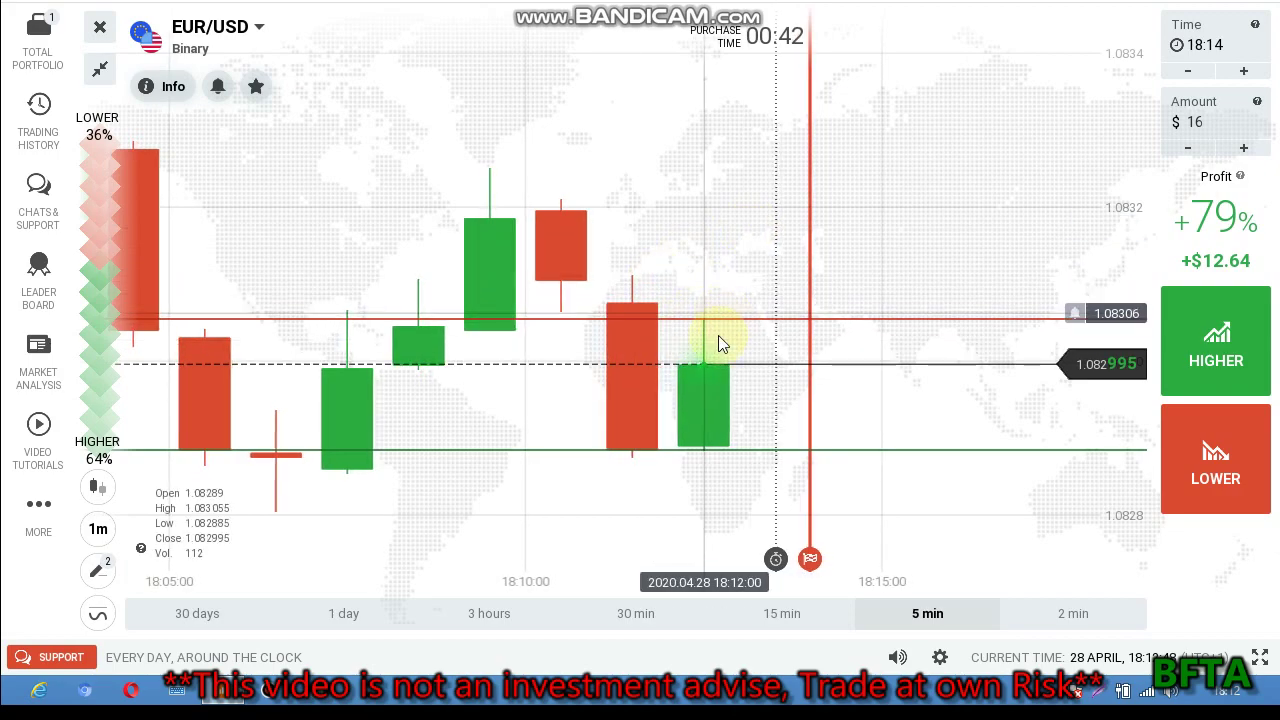
scroll(729, 300, down, 4)
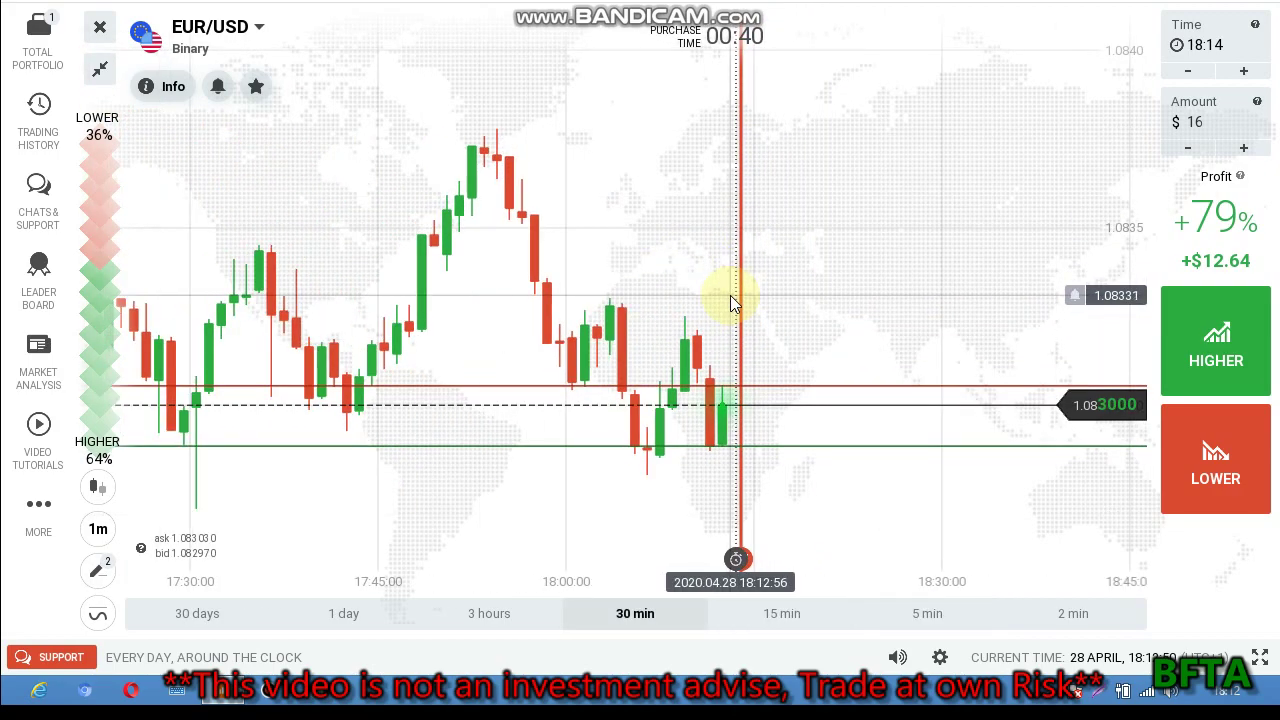
scroll(730, 300, down, 4)
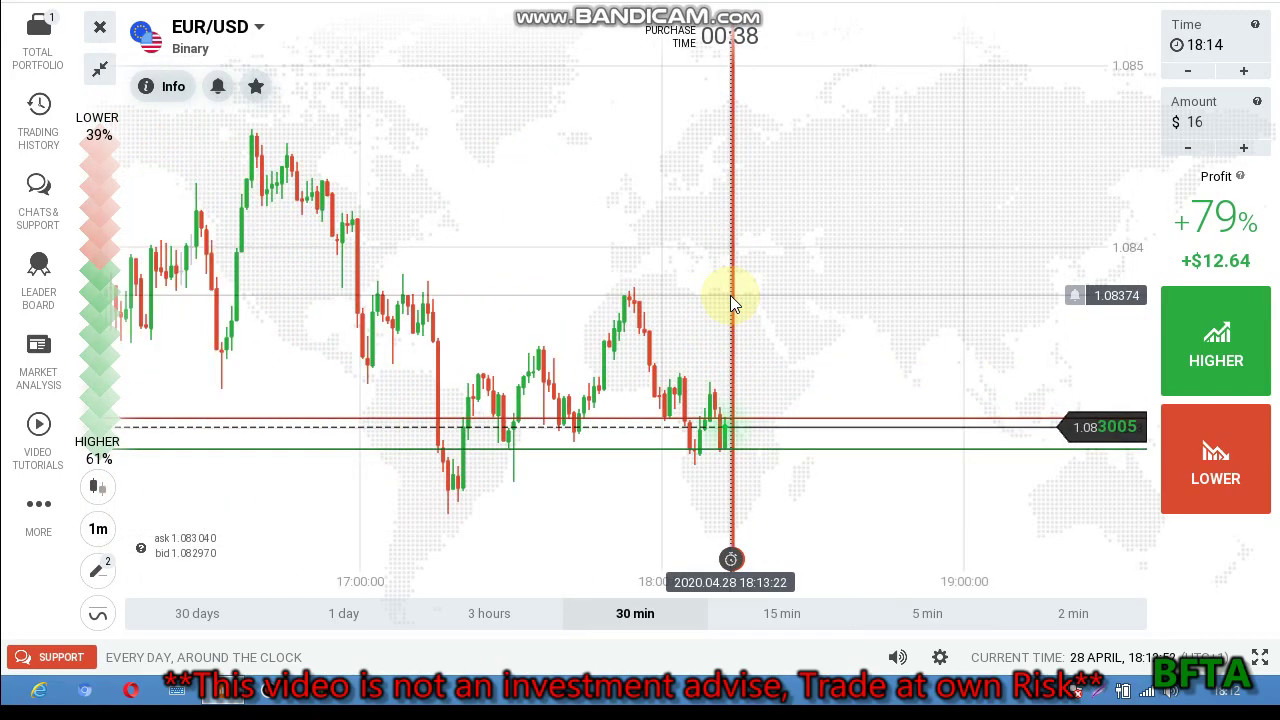
Buy the $16 EUR/USD option on a higher price as the new candle begins
scroll(739, 294, up, 3)
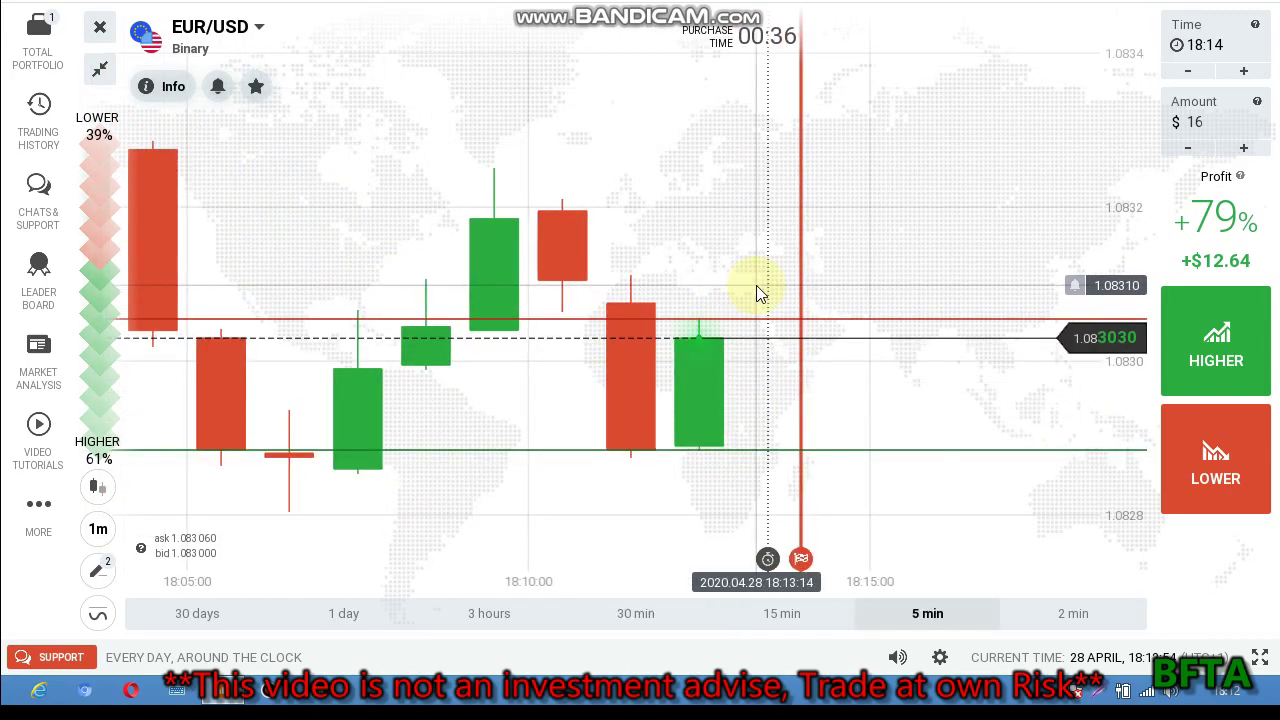
scroll(791, 283, up, 2)
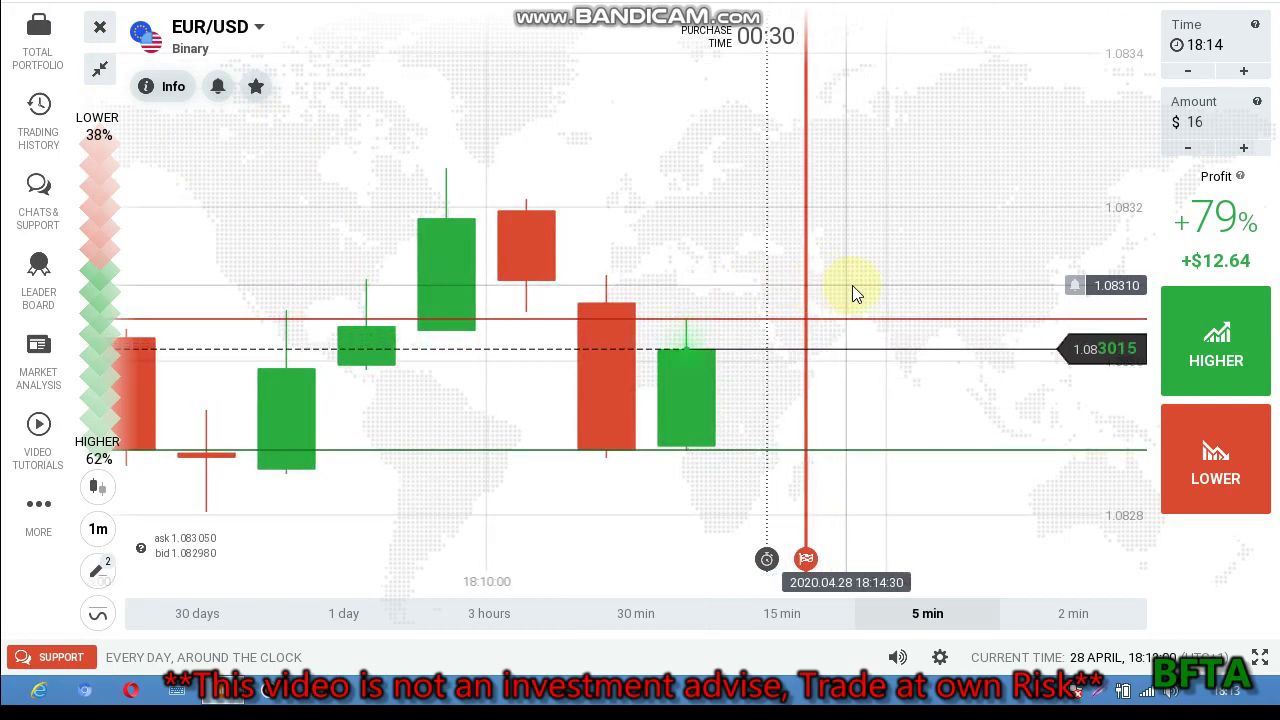
click(1166, 345)
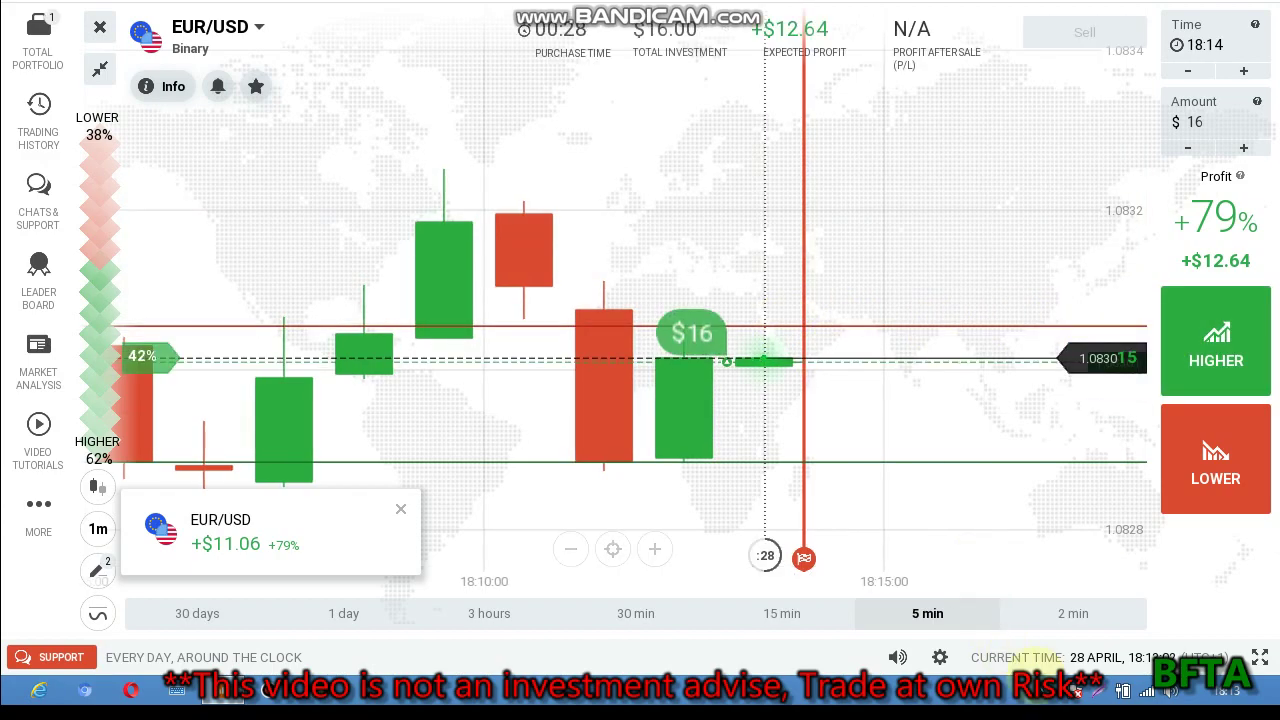
Mark the last green candle's wicks and sketch a red upward arrow on a chart screenshot, then close it without saving
click(1092, 693)
mouse_move(91, 2)
mouse_down()
mouse_move(228, 54)
mouse_move(1218, 586)
mouse_up()
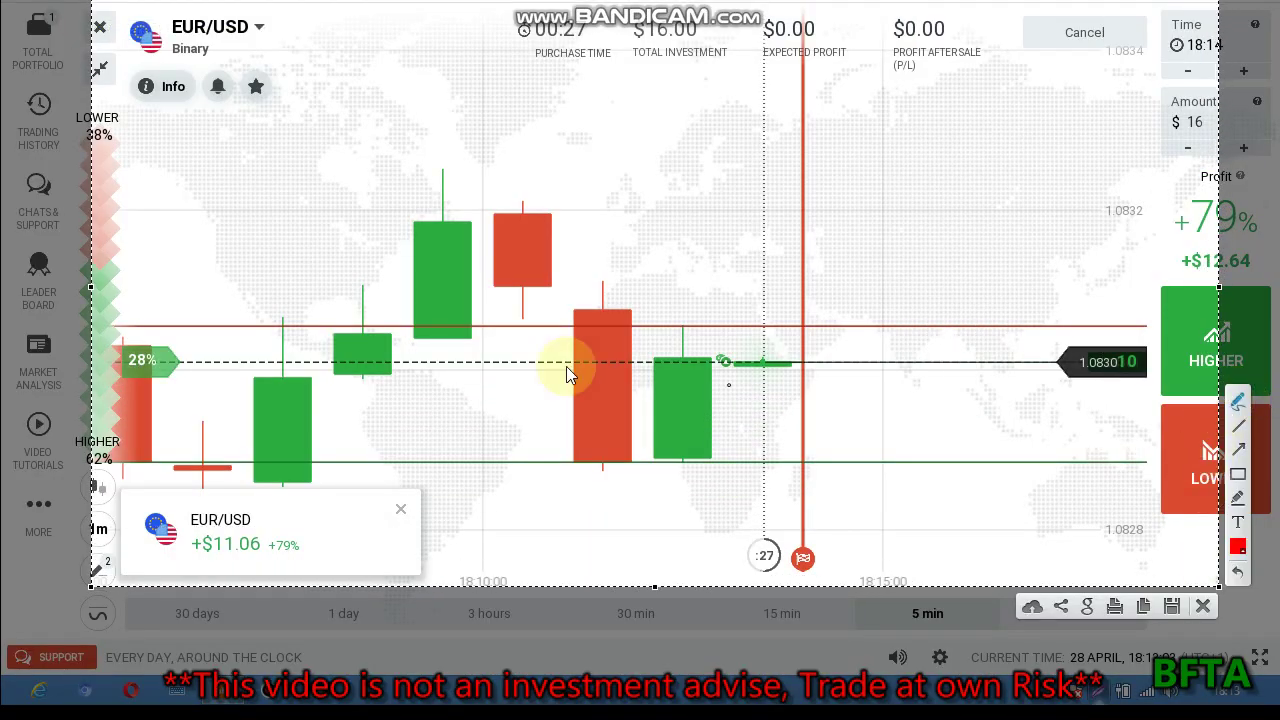
drag(661, 325, 729, 323)
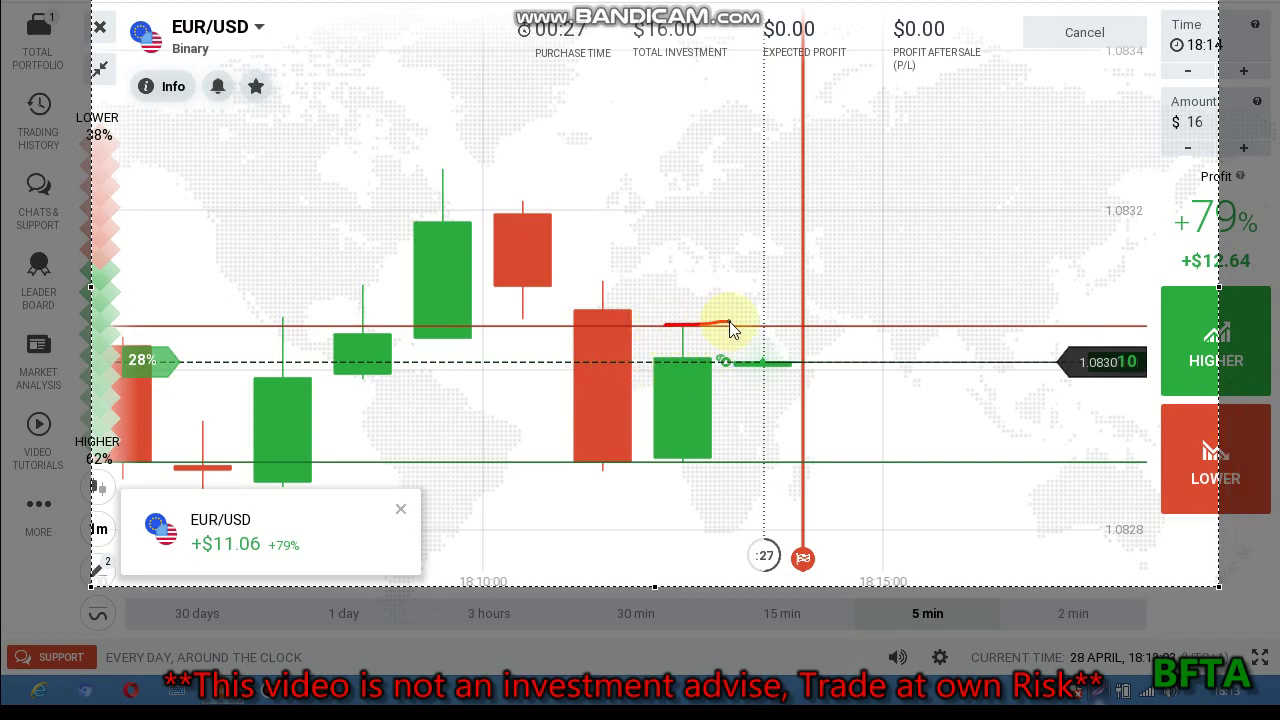
mouse_move(668, 358)
mouse_down()
mouse_move(669, 323)
mouse_move(671, 358)
mouse_up()
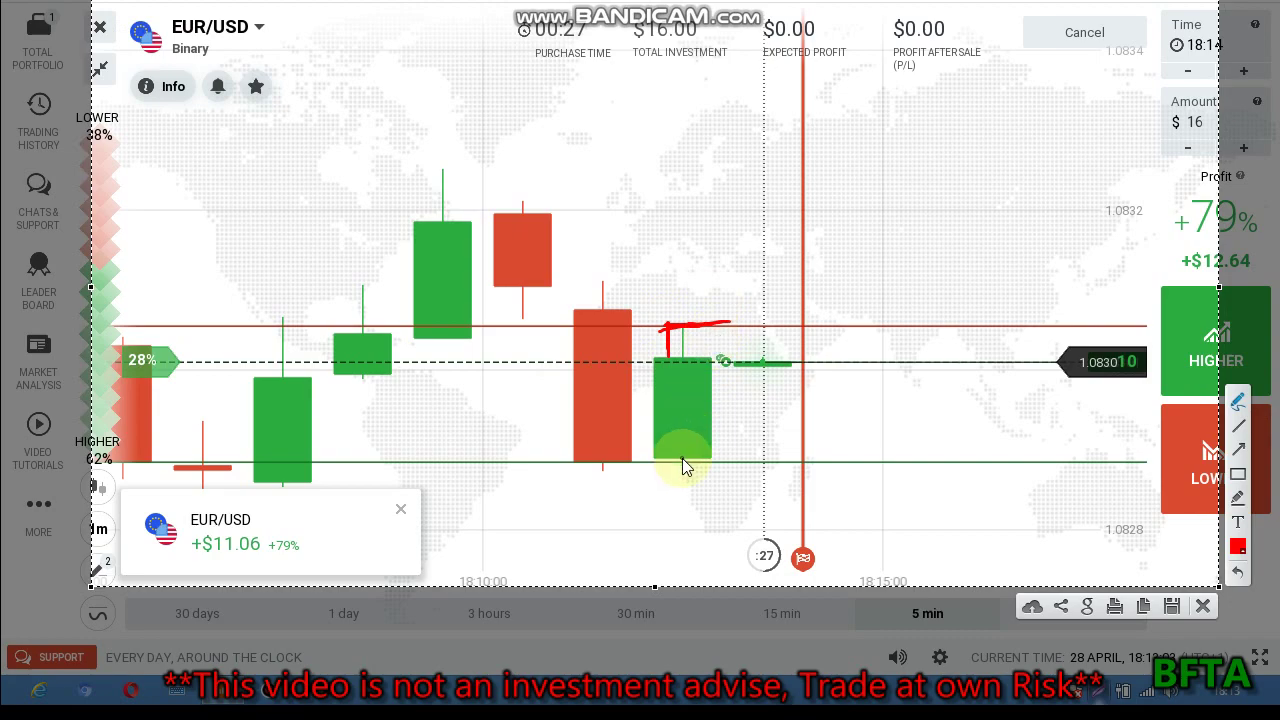
drag(672, 456, 675, 462)
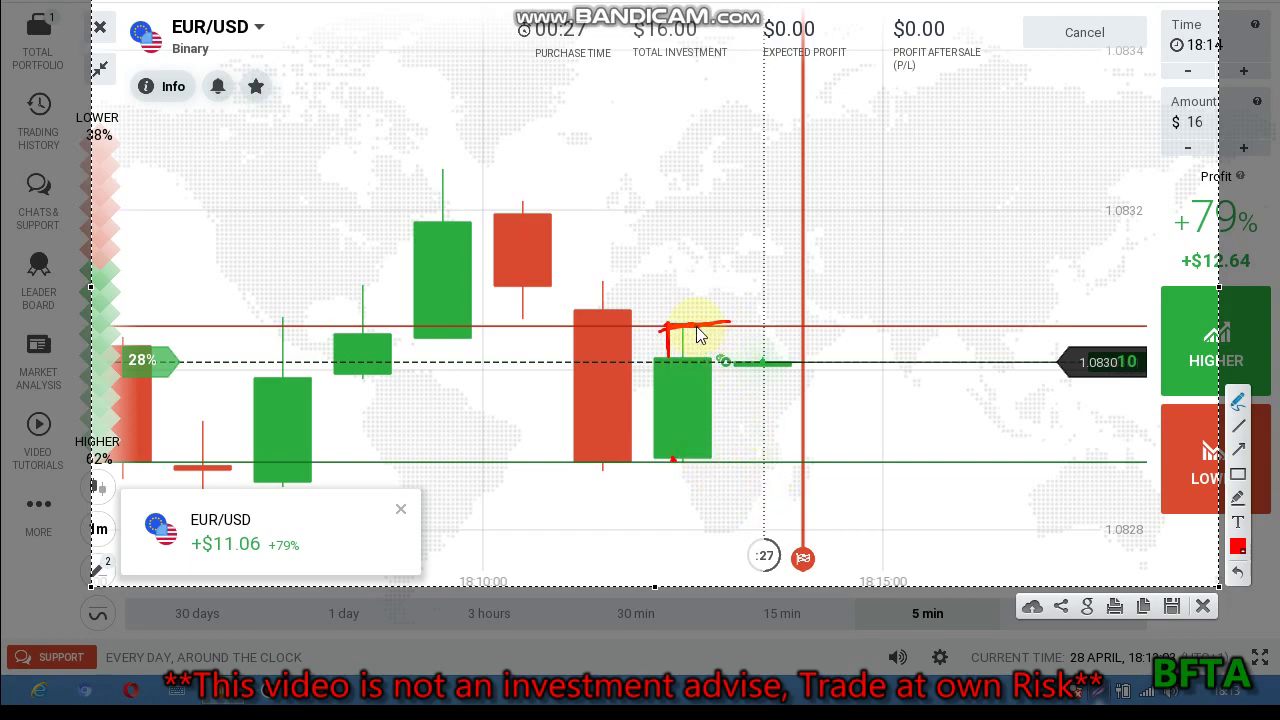
drag(728, 351, 770, 338)
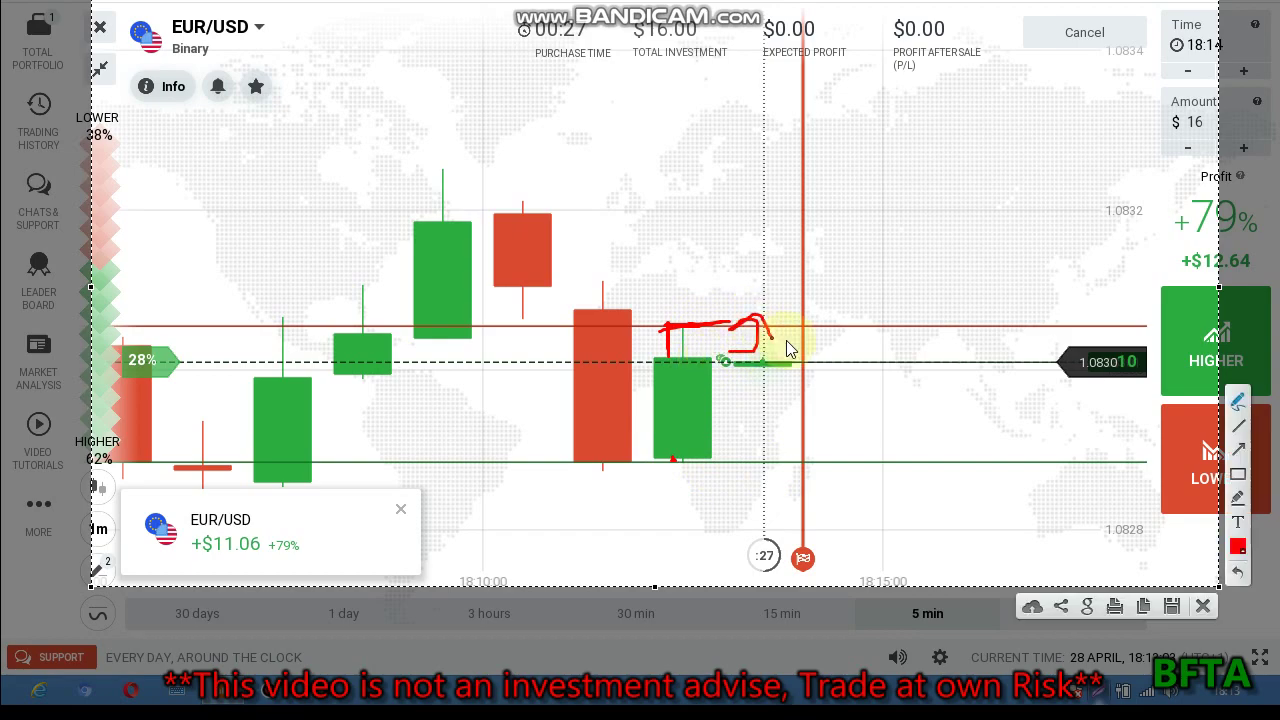
click(1203, 607)
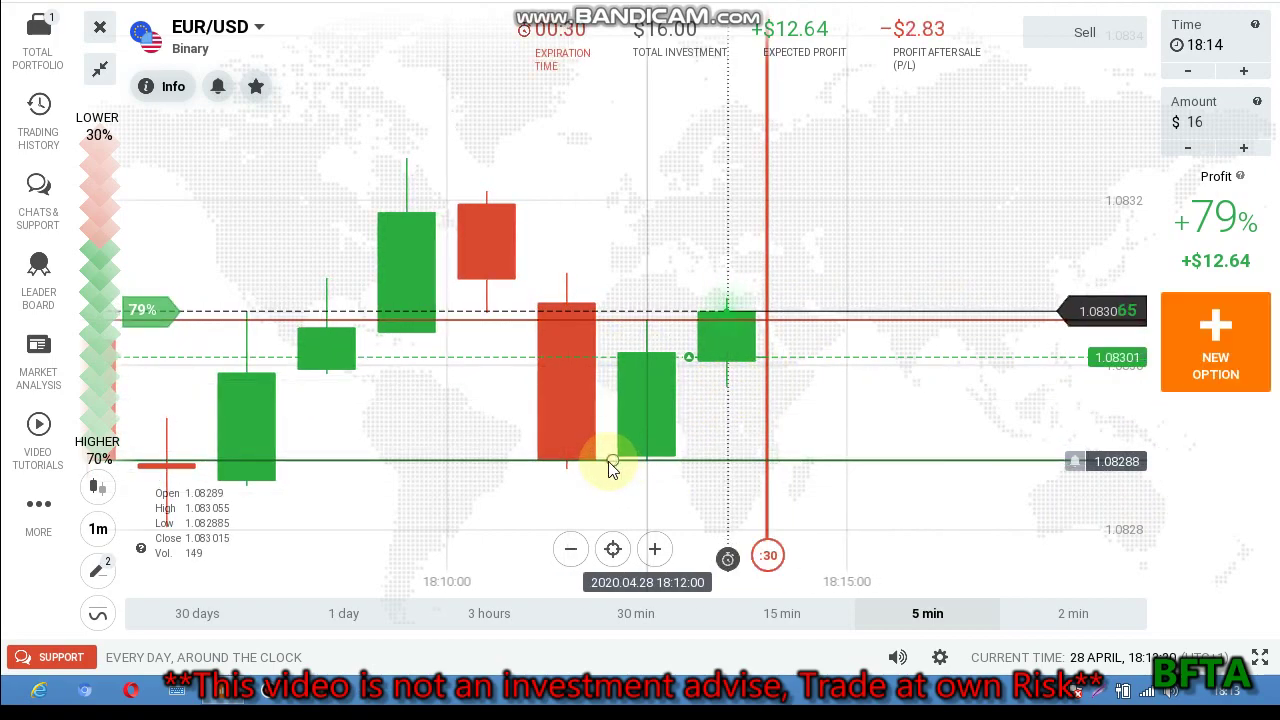
Move the green line up to 1.08297 and start a new option with the investment raised to $18
mouse_move(606, 462)
mouse_down()
mouse_move(681, 422)
mouse_move(711, 387)
mouse_up()
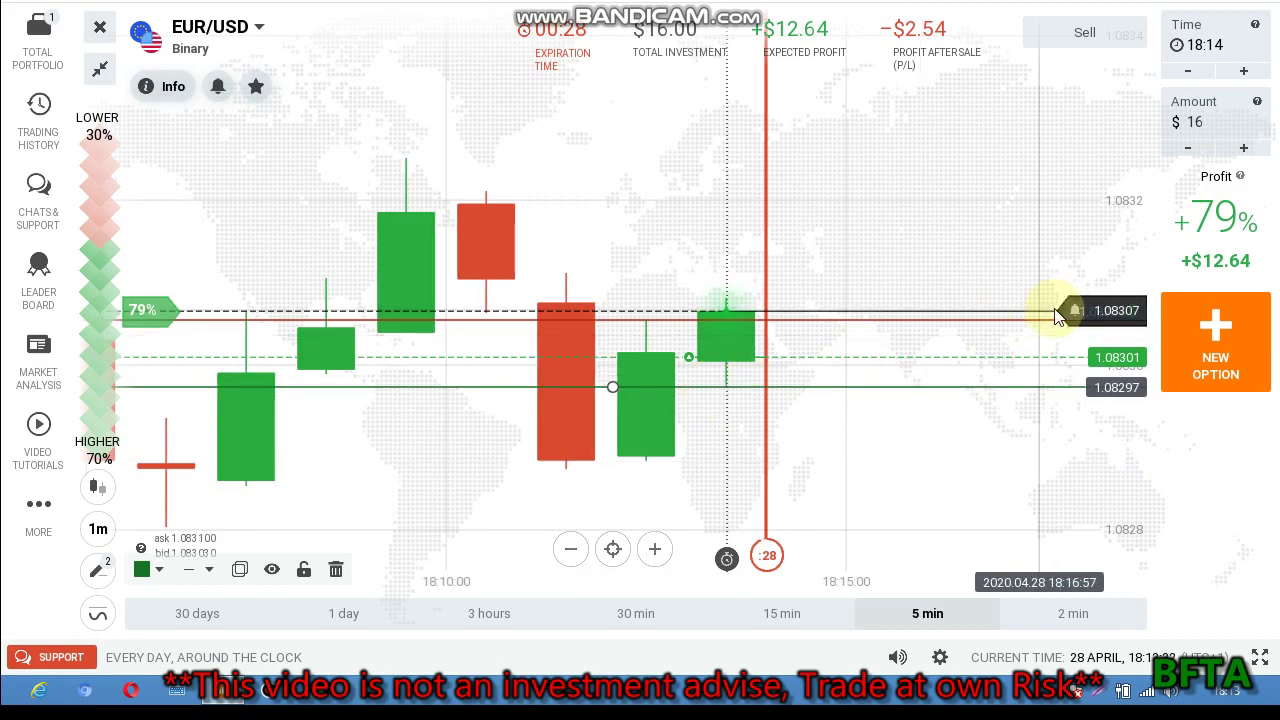
click(1212, 368)
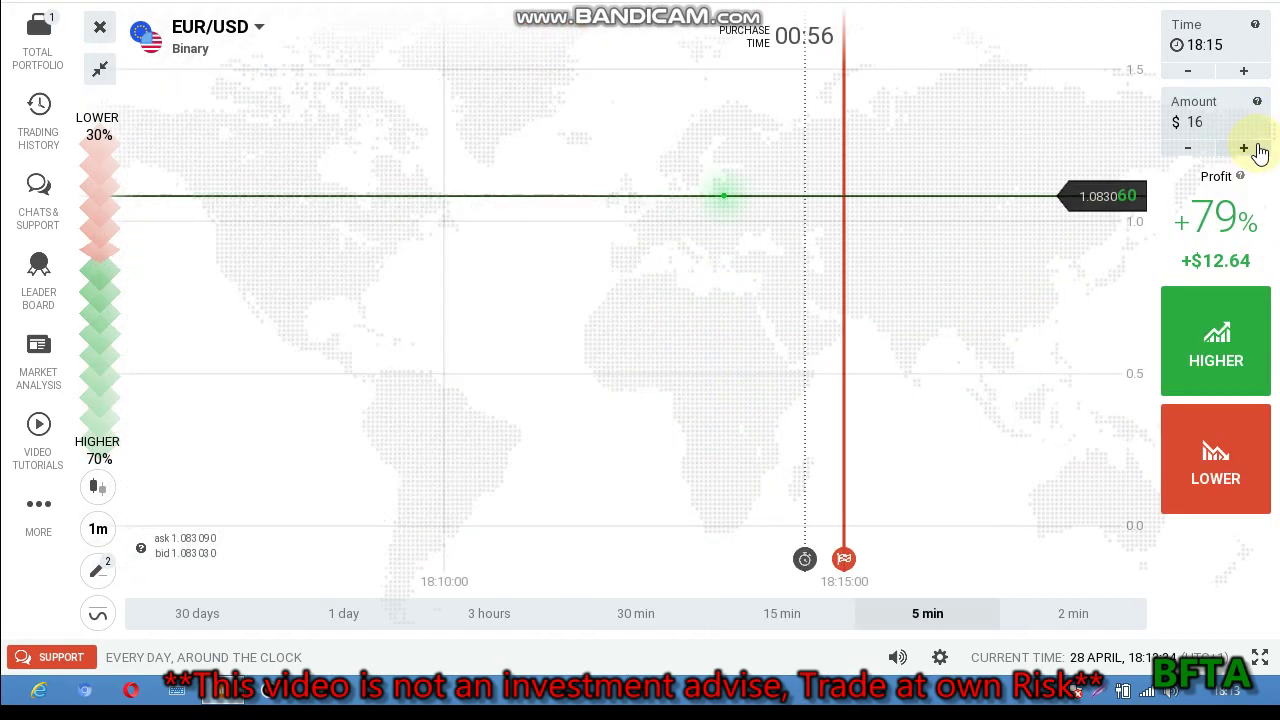
click(1246, 149)
click(1257, 148)
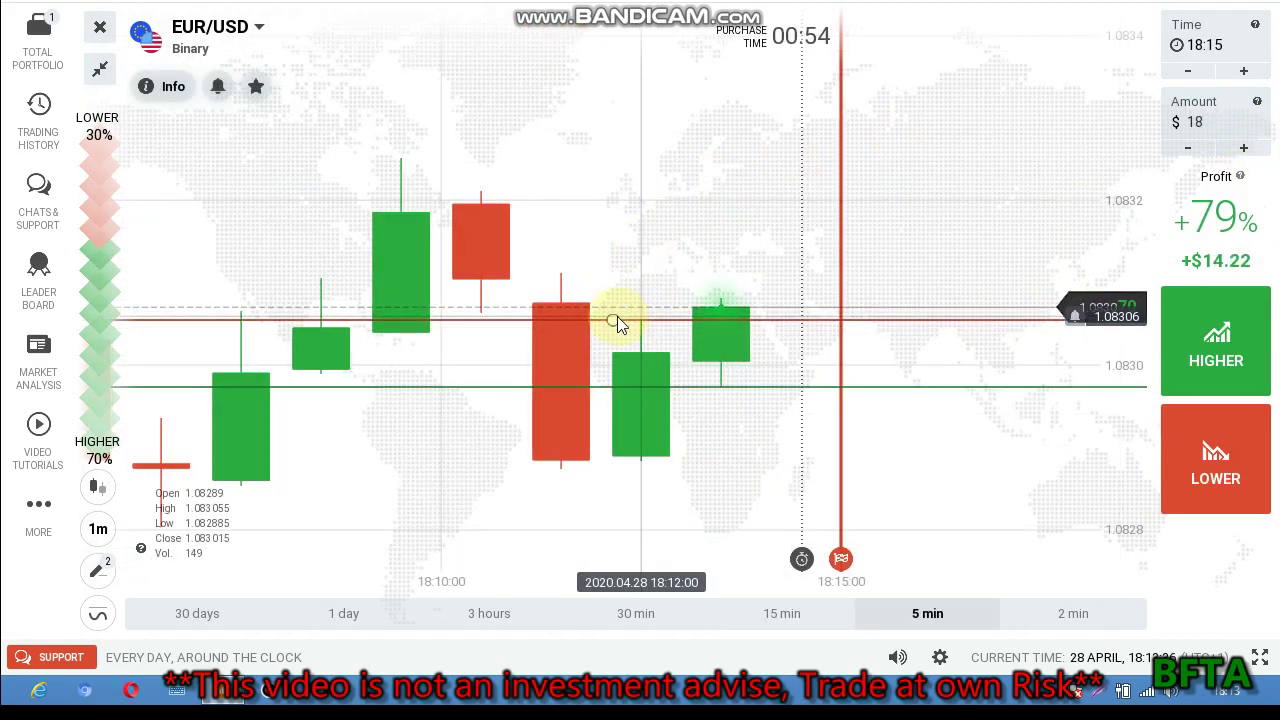
Raise the red line to the current green candle's high at 1.08313 and buy the $18 option on a lower price
drag(614, 318, 635, 298)
scroll(721, 268, down, 5)
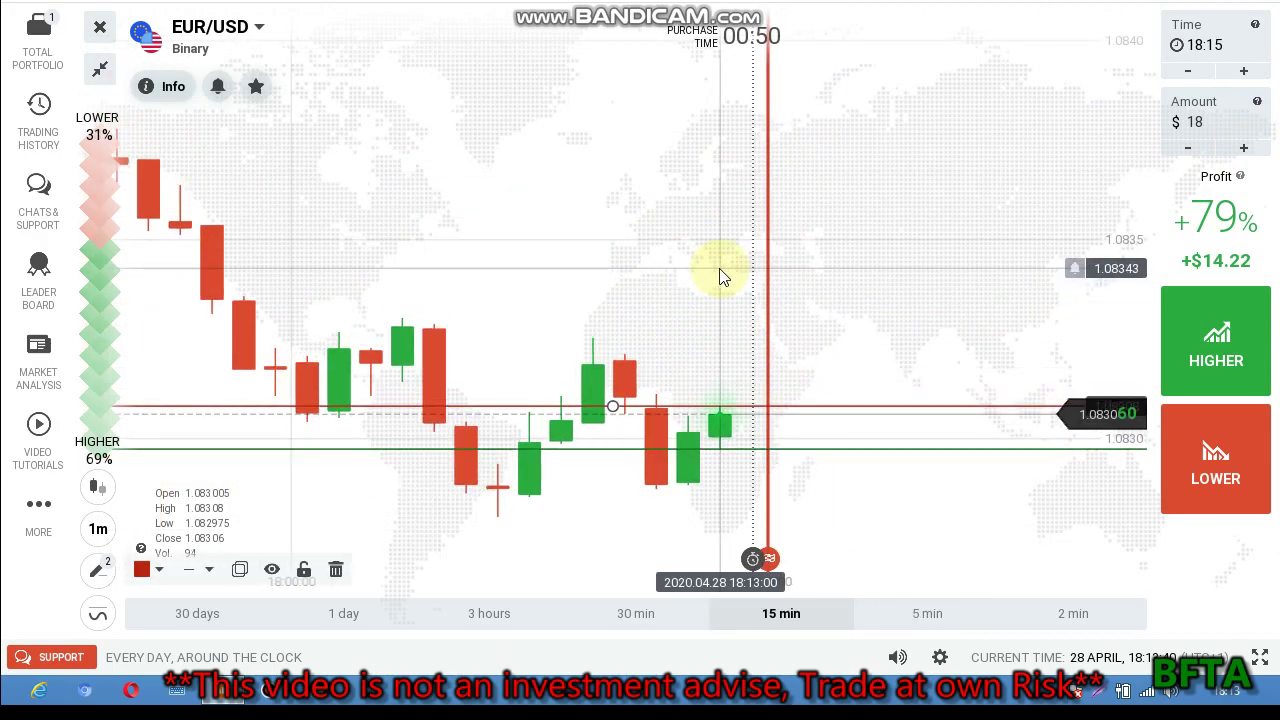
scroll(485, 411, down, 2)
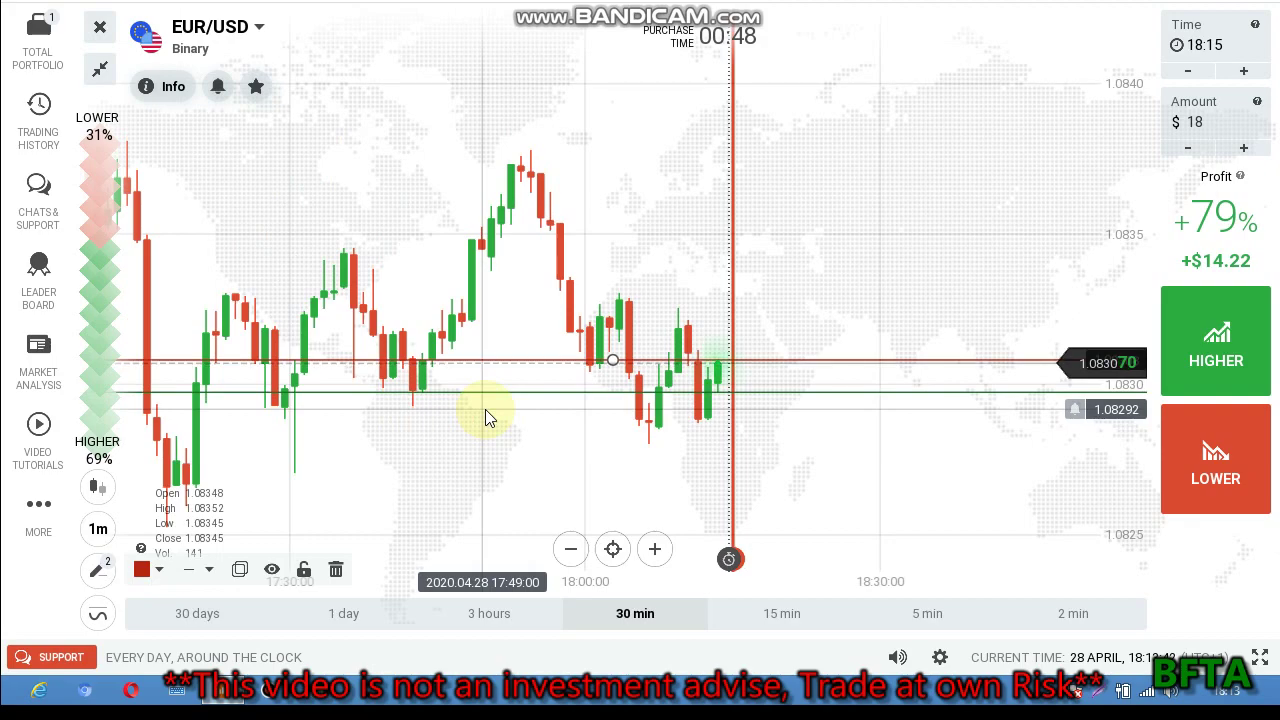
scroll(921, 264, up, 5)
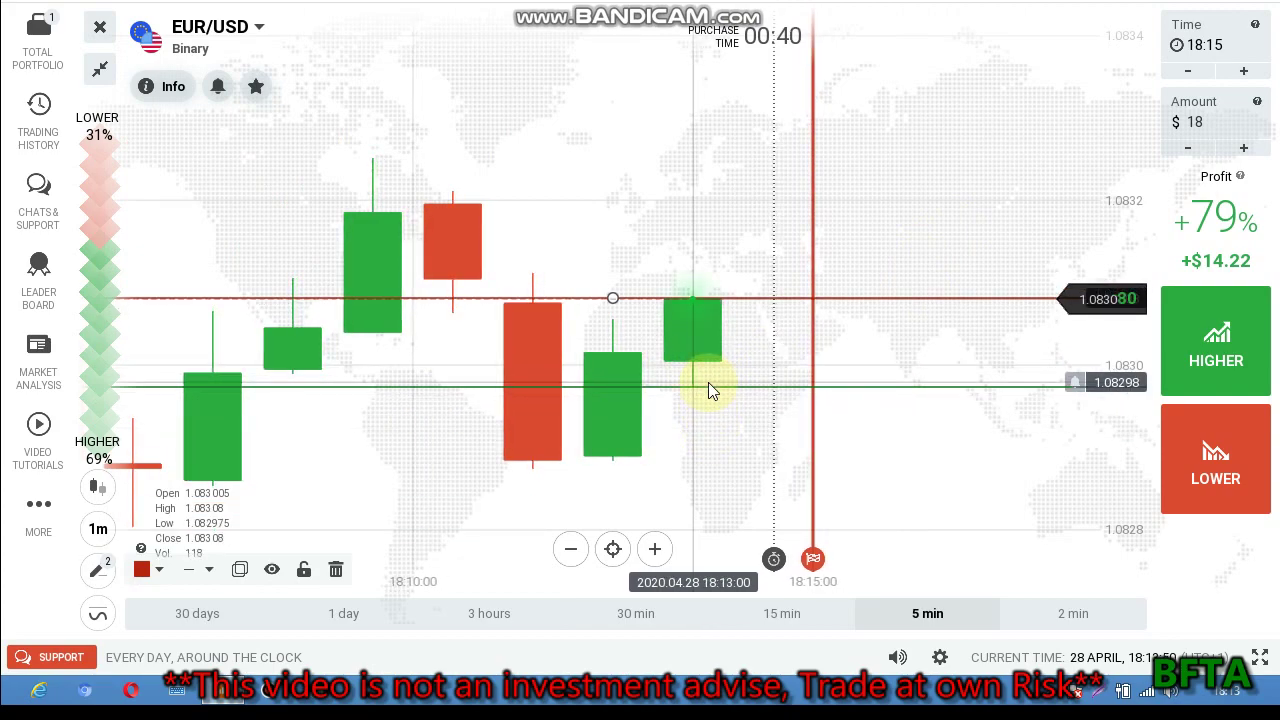
scroll(713, 369, down, 3)
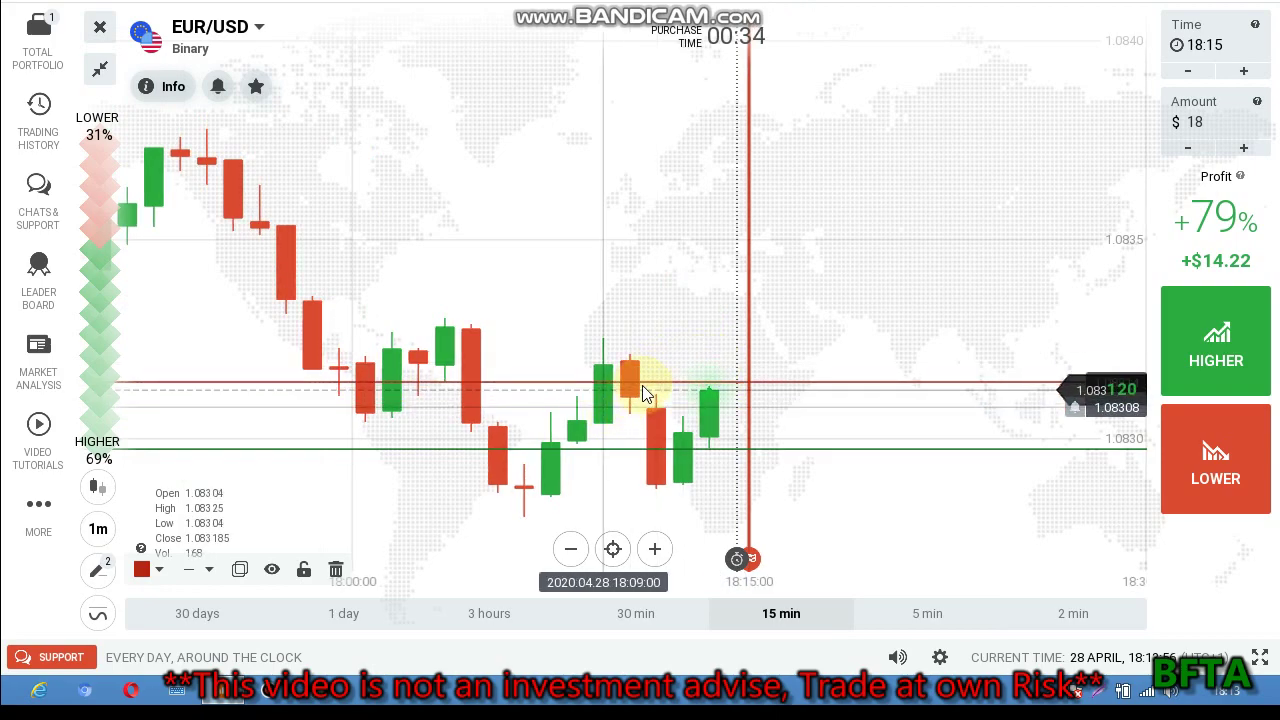
scroll(731, 357, down, 2)
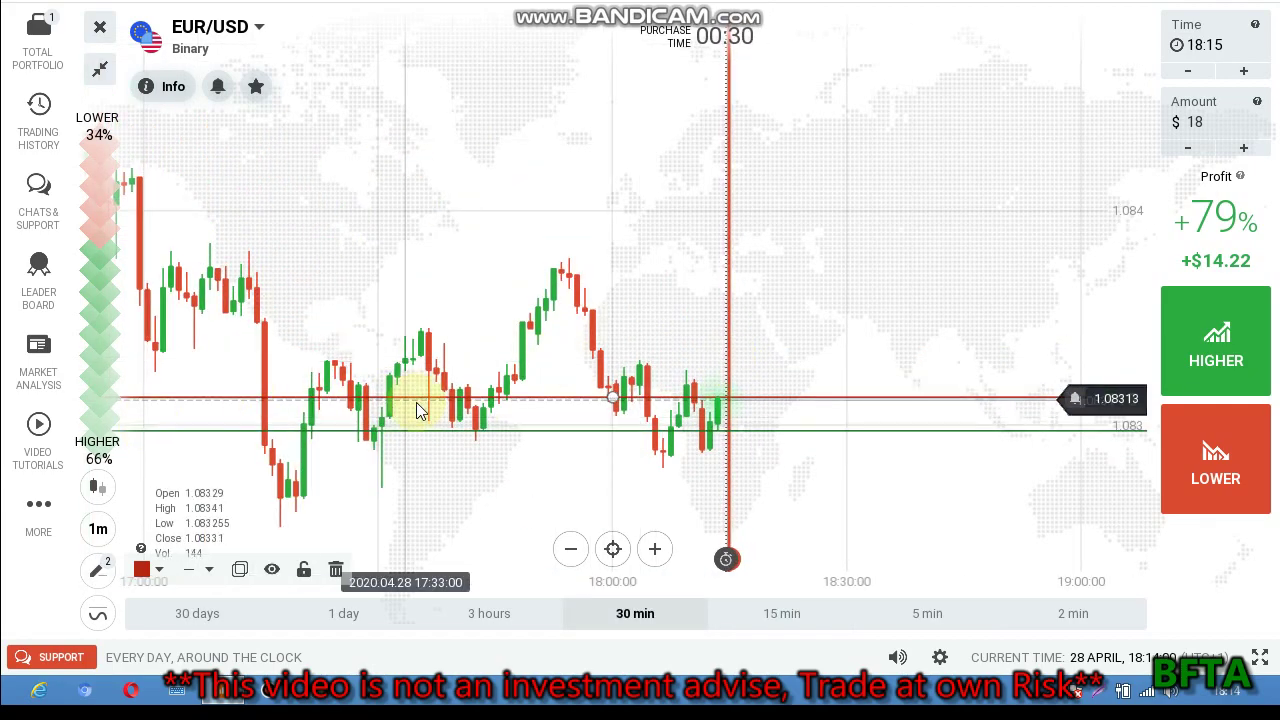
scroll(885, 329, up, 2)
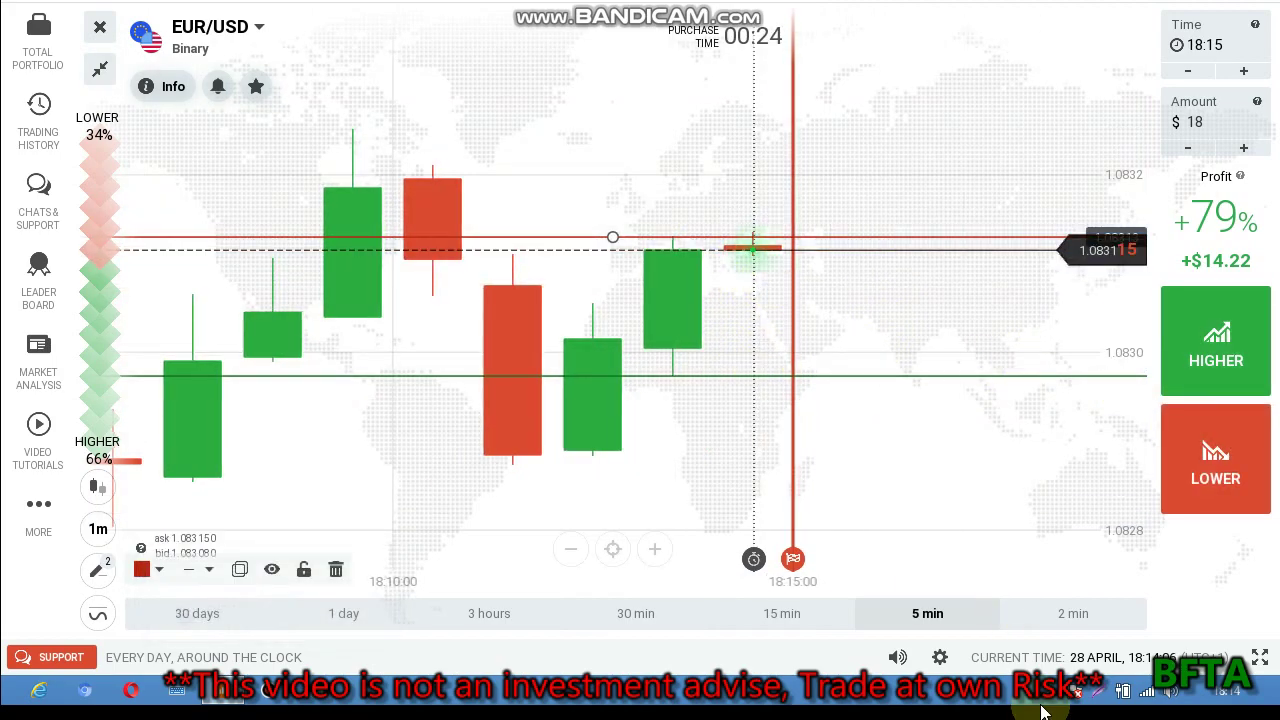
Select the chart area for a screenshot, then mark the last green candle's wicks and a downward trend arrow over the red candles in red
click(1099, 692)
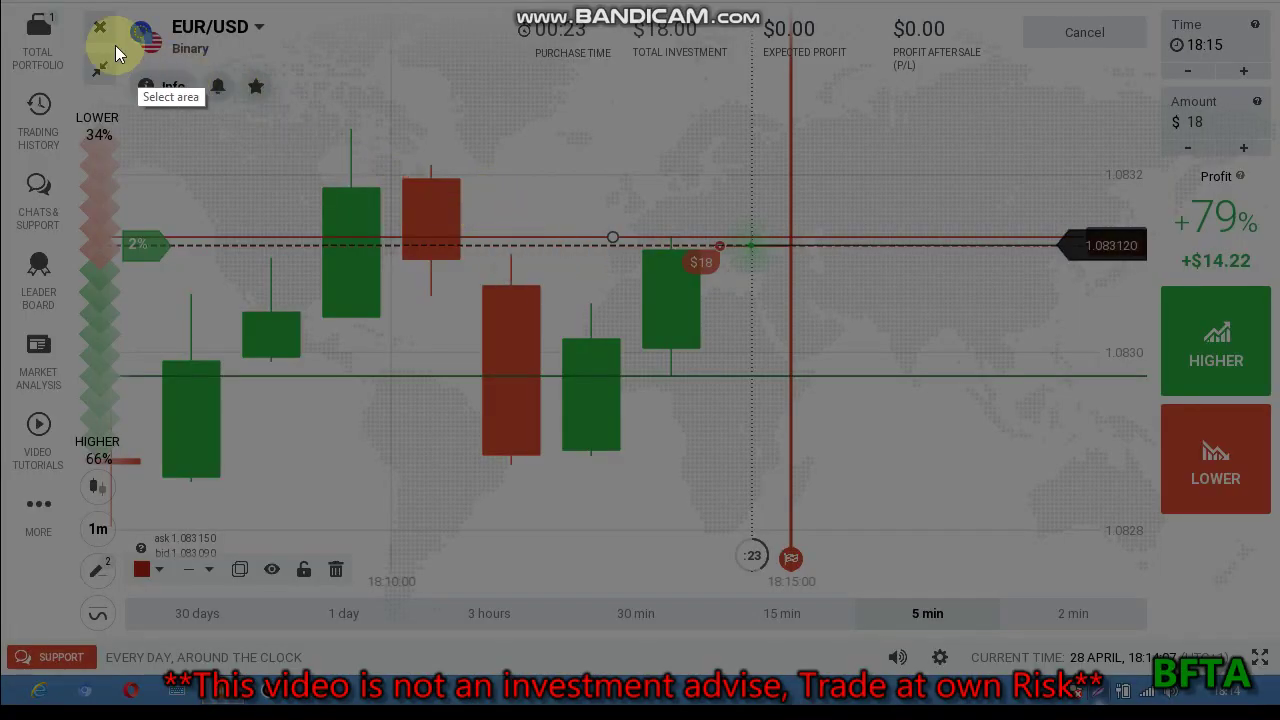
drag(110, 0, 1180, 582)
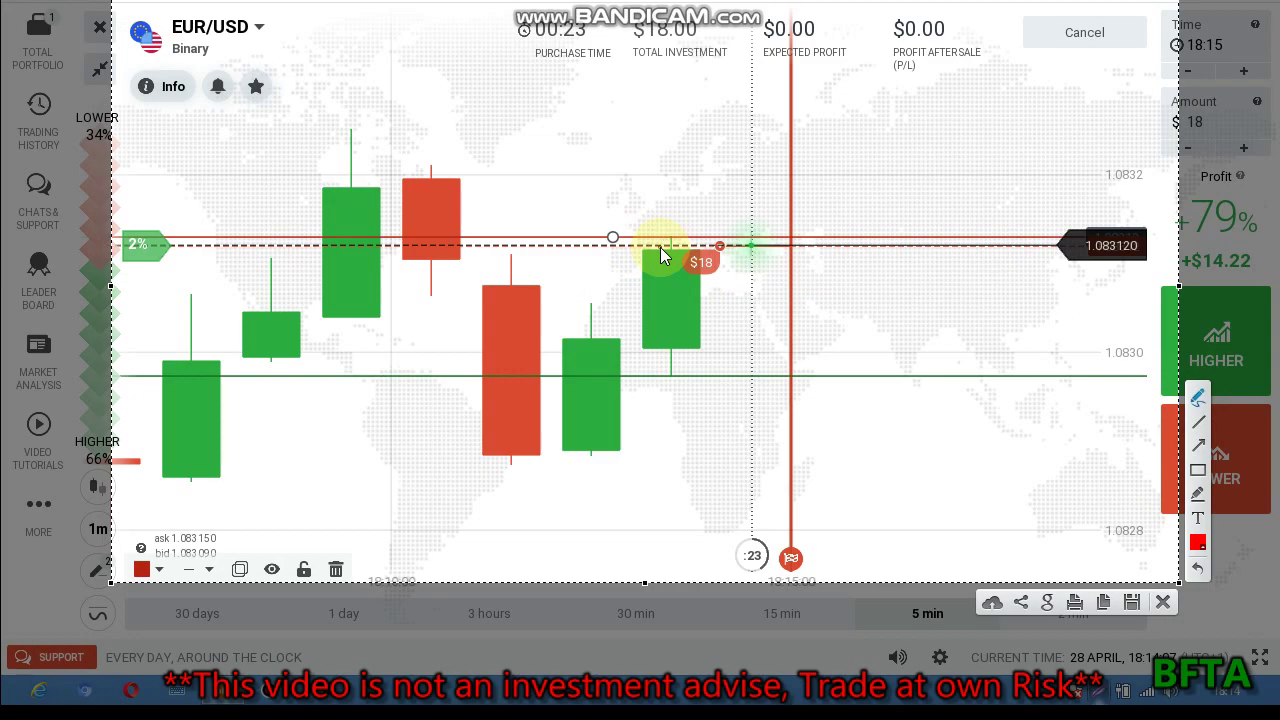
drag(653, 248, 664, 250)
drag(699, 347, 701, 383)
drag(416, 149, 527, 403)
mouse_move(520, 312)
mouse_down()
mouse_move(537, 416)
mouse_move(509, 408)
mouse_up()
Sketch a red downward arrow from the new candle and circle the gap below the red line, then close the screenshot without saving
mouse_move(728, 246)
mouse_down()
mouse_move(771, 245)
mouse_move(772, 269)
mouse_move(793, 281)
mouse_up()
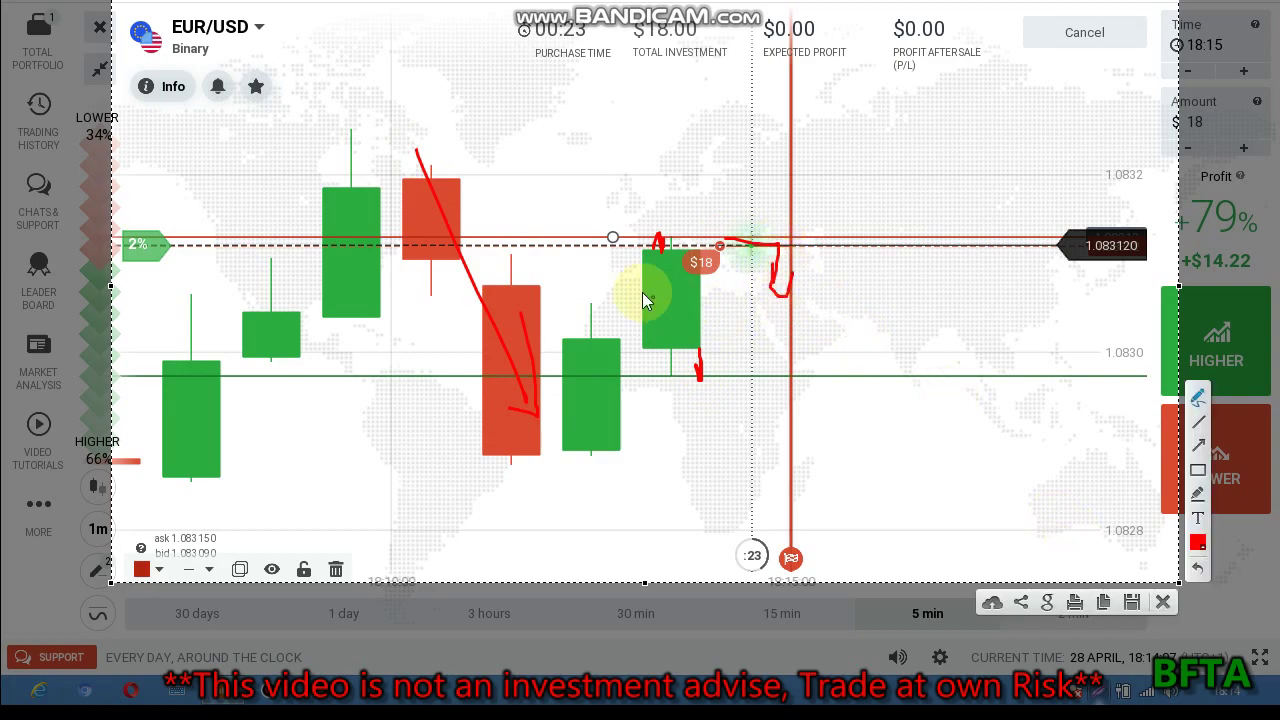
drag(601, 254, 674, 255)
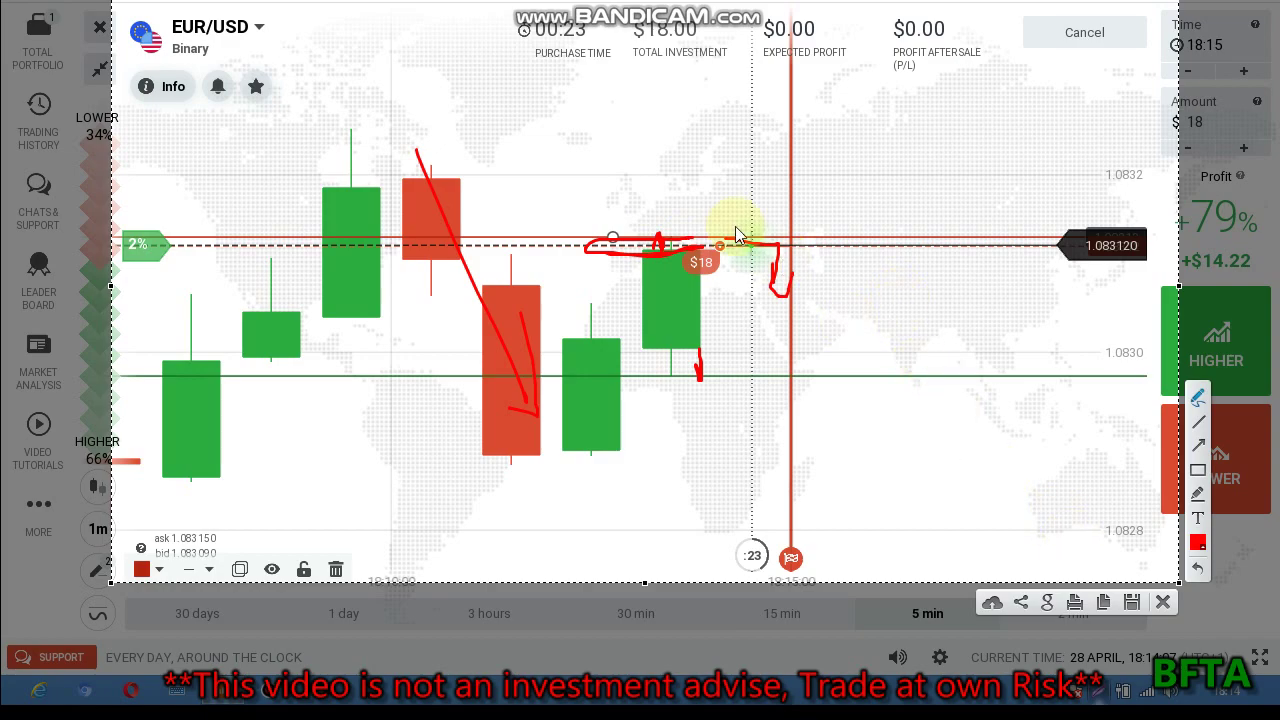
click(1163, 602)
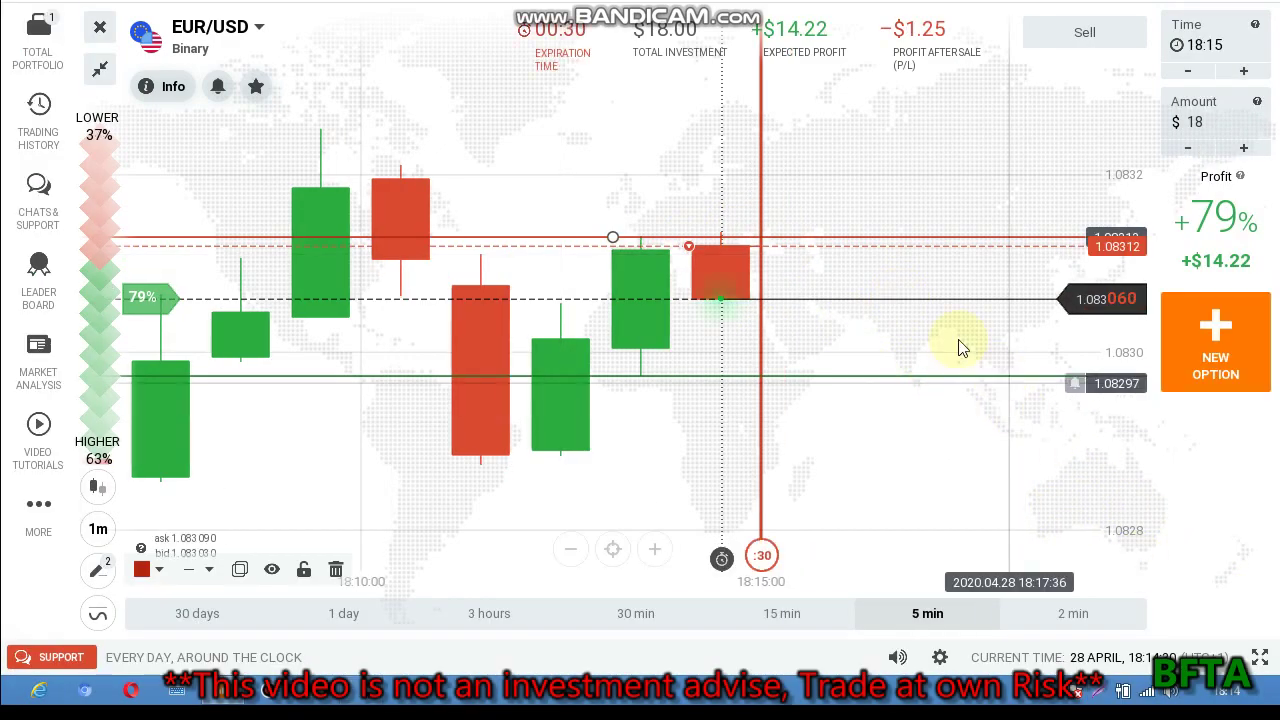
Start a new option and raise the investment amount to $20
click(1218, 378)
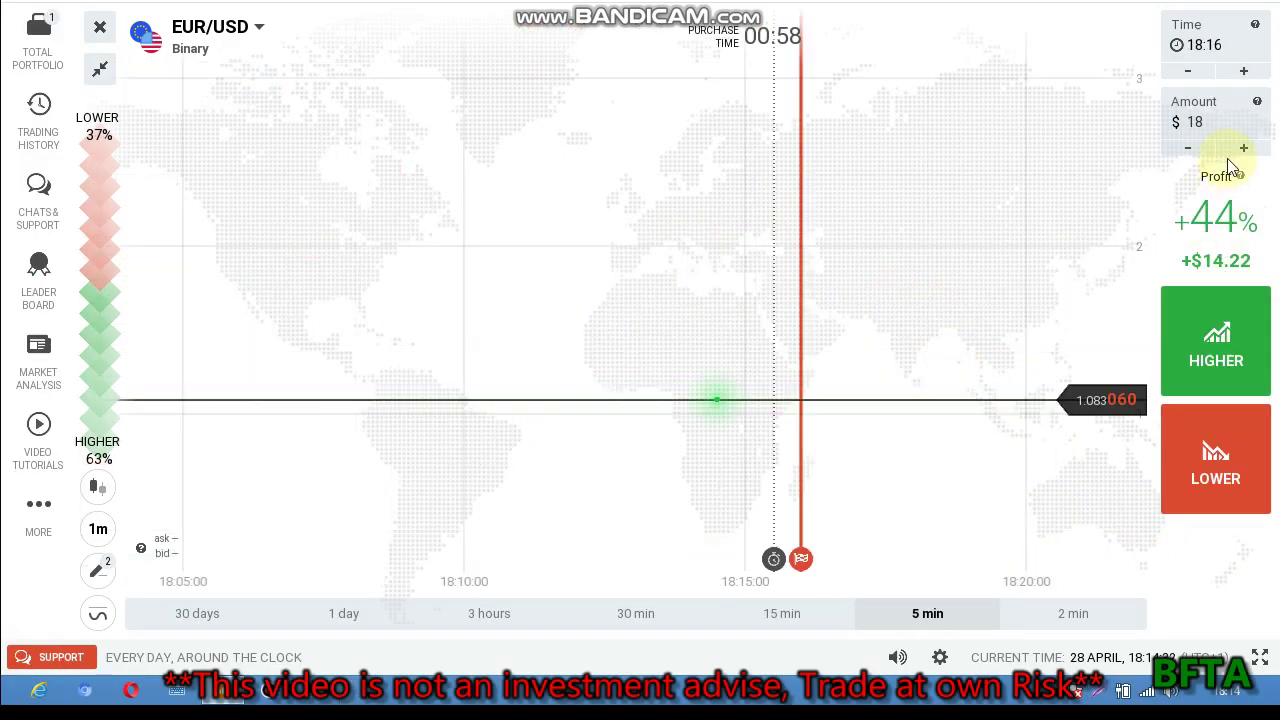
click(1243, 148)
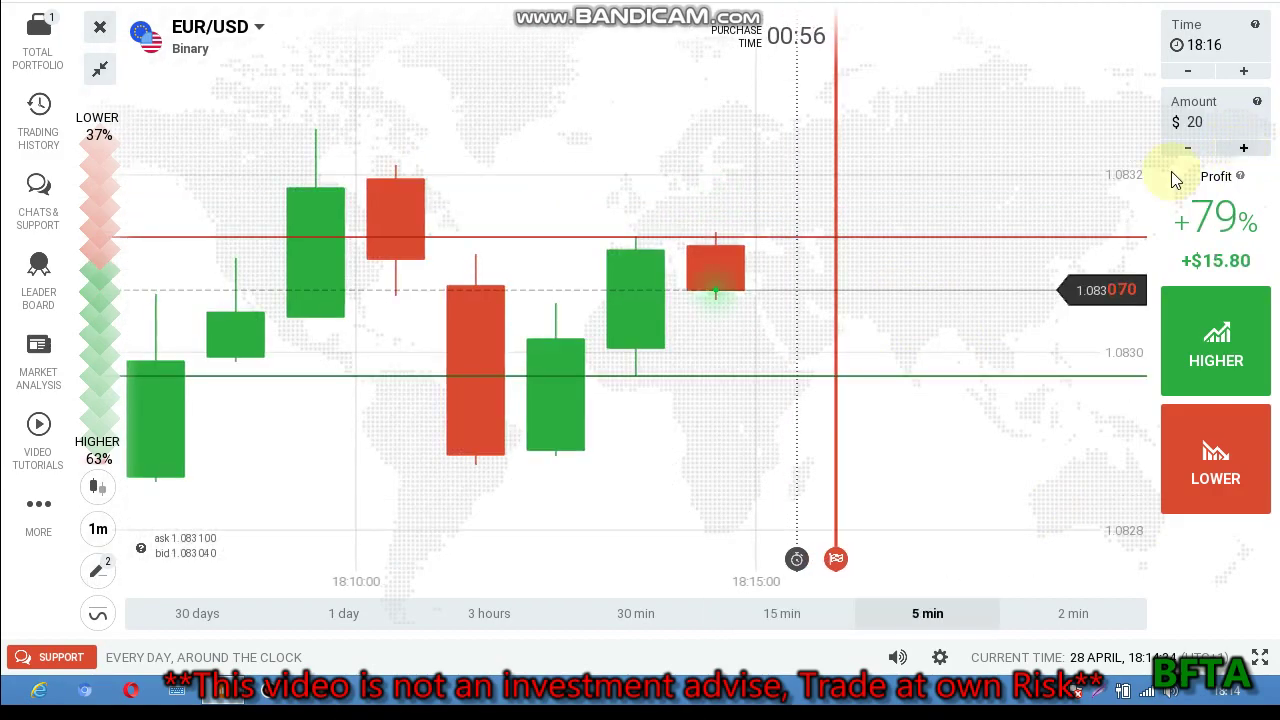
Move the red line to 1.08314 and the green line to 1.08306, matching the current red candle's high and low
click(615, 236)
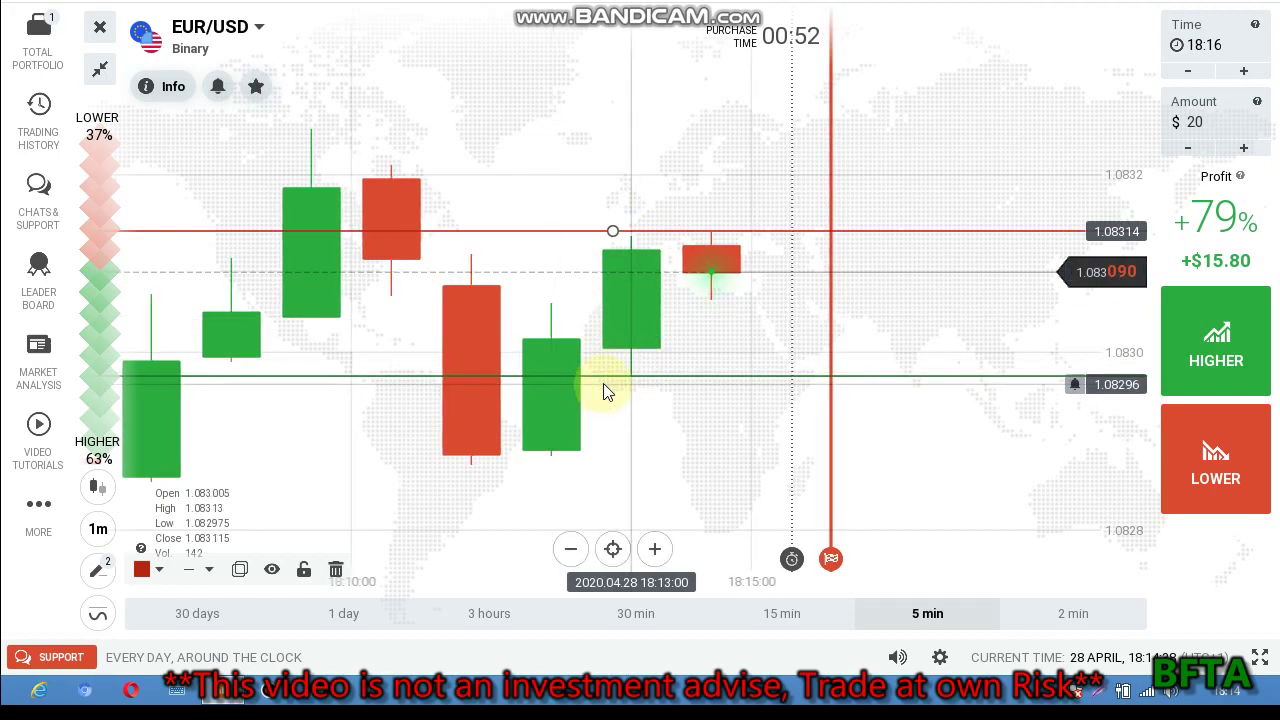
click(720, 302)
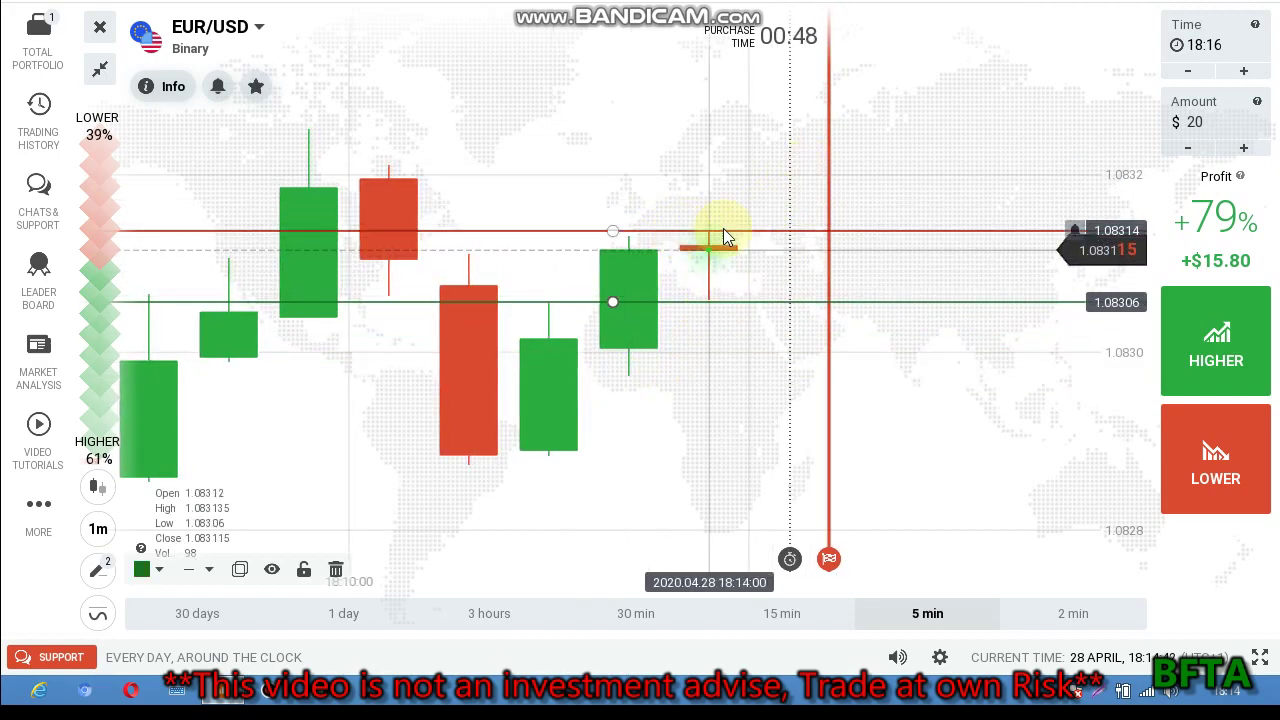
click(882, 125)
Check the wider trend over longer time ranges and buy the $20 option on a lower price as the new candle begins
scroll(874, 137, down, 2)
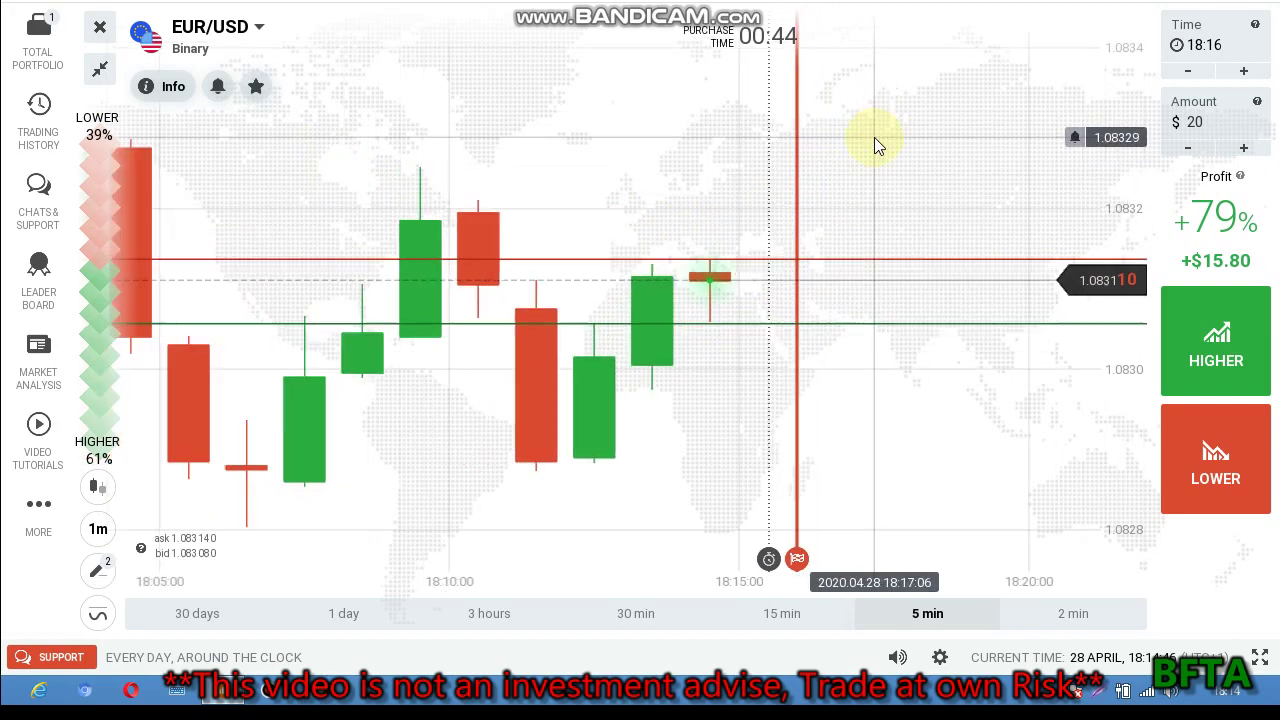
scroll(874, 137, down, 2)
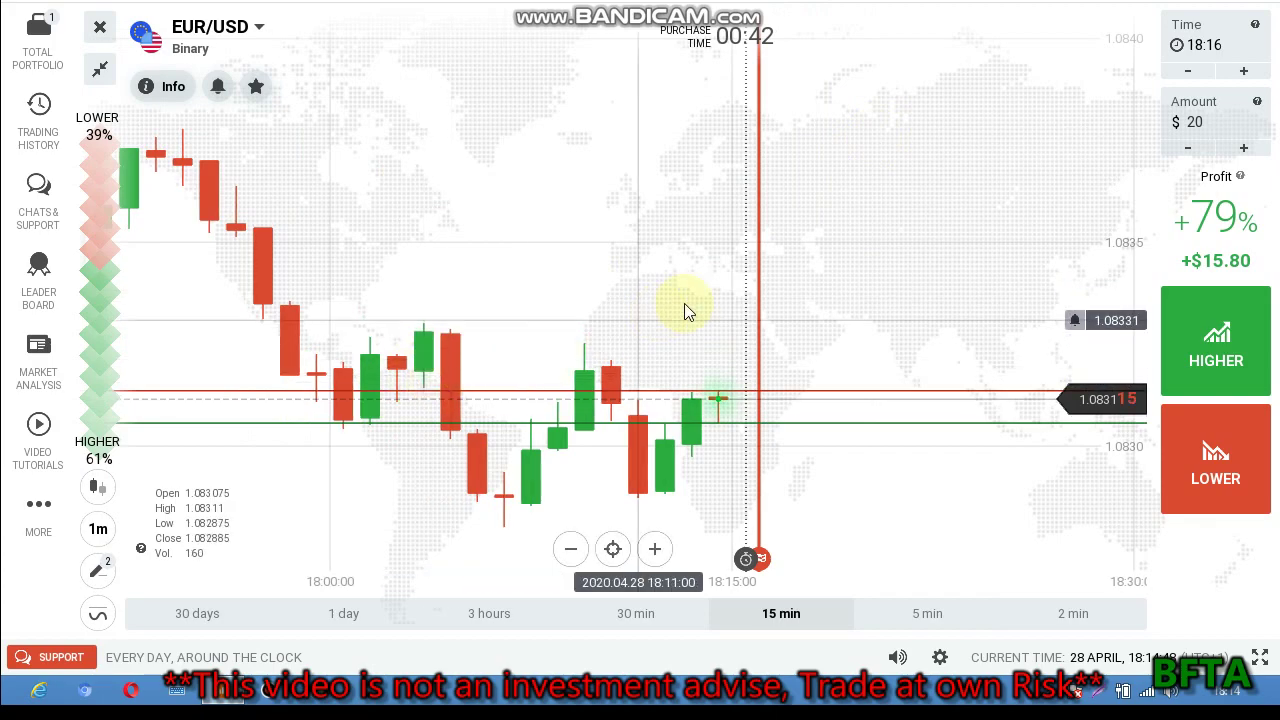
scroll(821, 278, down, 2)
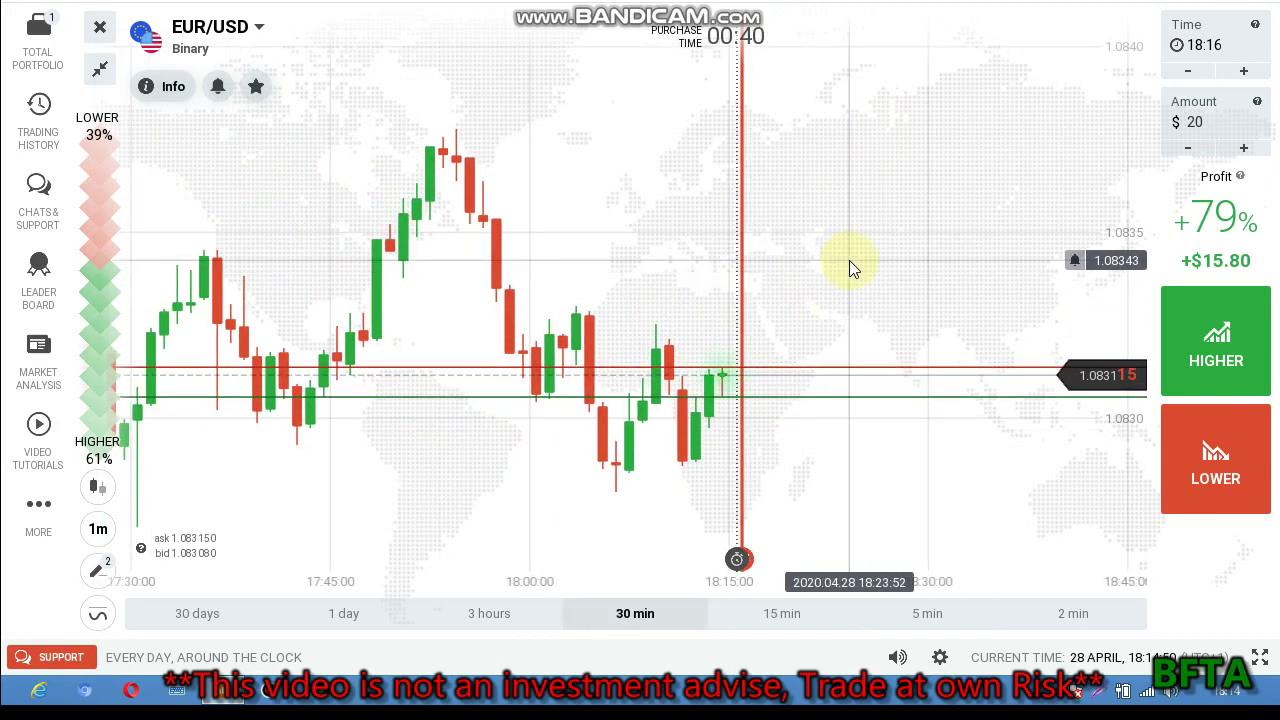
scroll(876, 272, up, 4)
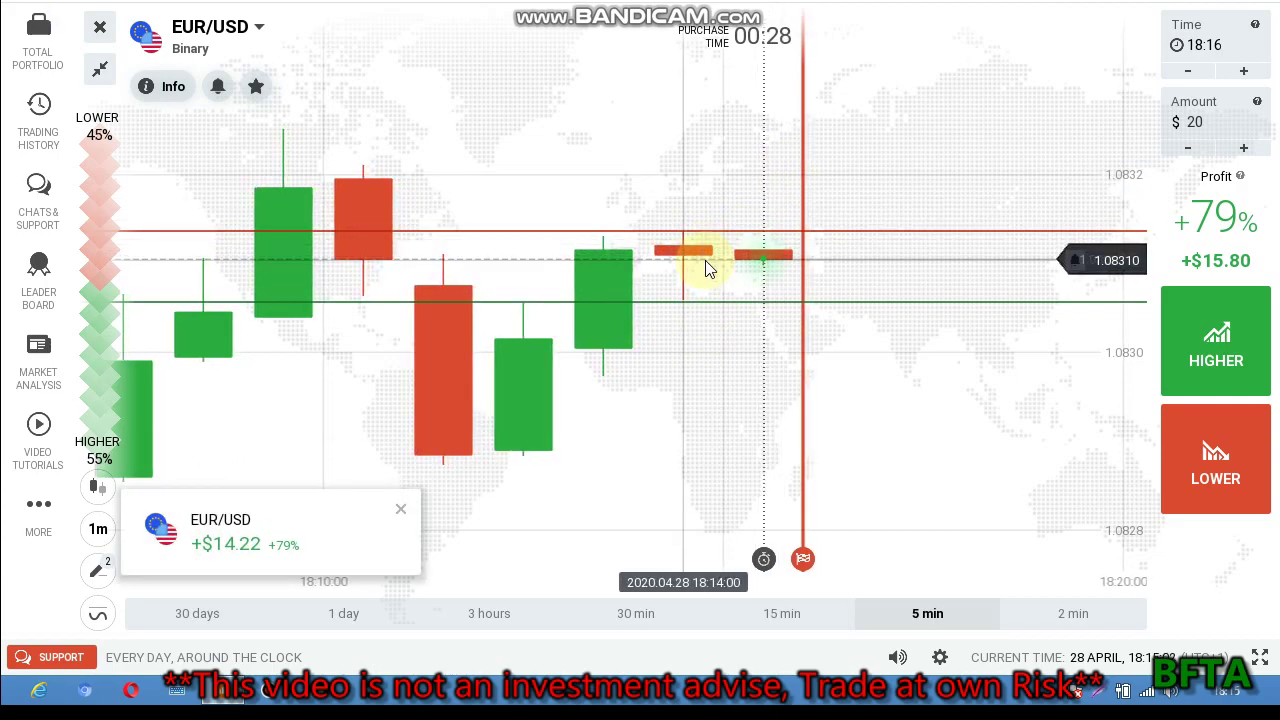
click(1185, 497)
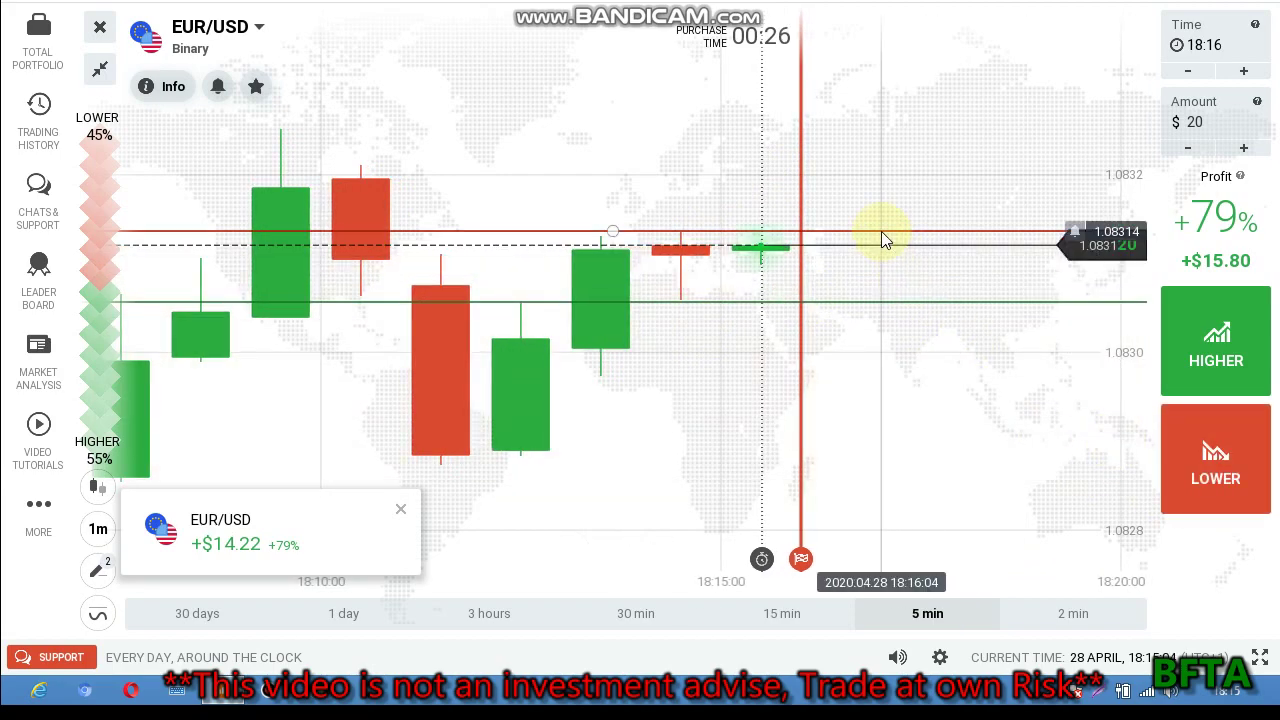
Capture the chart area as a screenshot and sketch a large red downward arrow over the earlier candles
click(1101, 694)
drag(65, 7, 1150, 617)
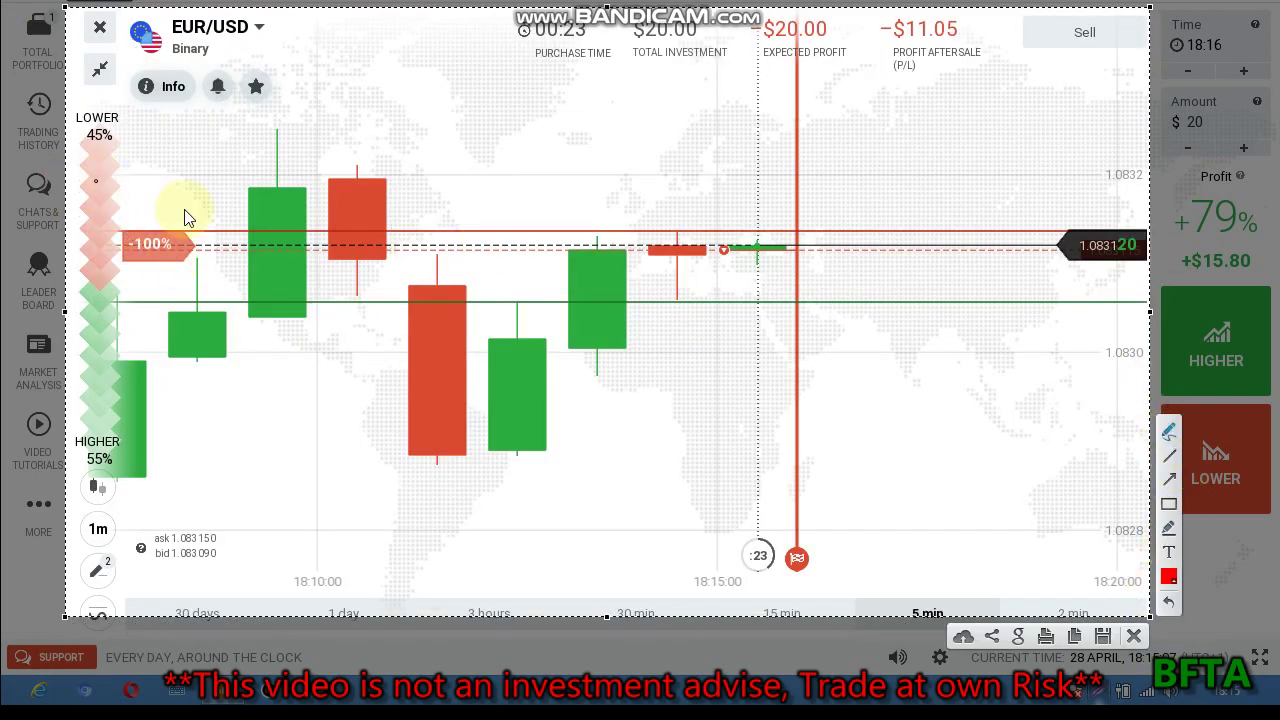
mouse_move(145, 97)
mouse_down()
mouse_move(296, 233)
mouse_move(247, 322)
mouse_up()
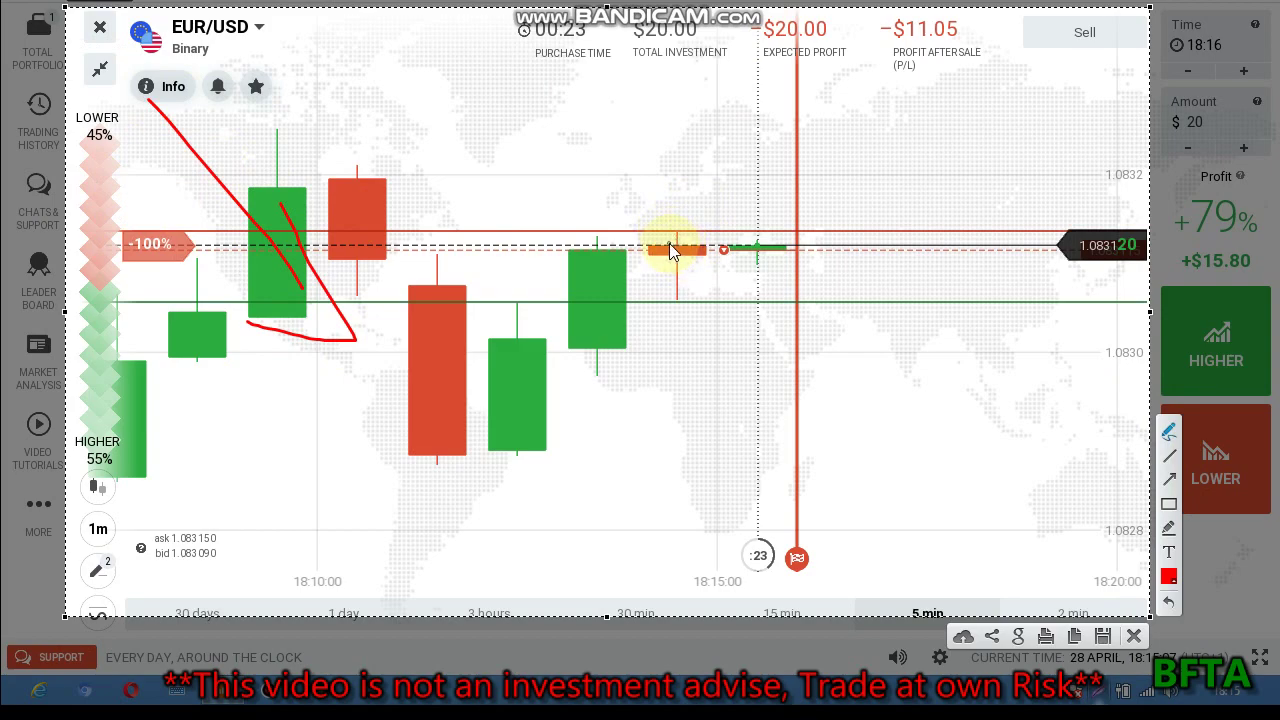
Mark the previous red candle's body, range and low in red, and trace its upper level back across the neighbouring green candle
drag(669, 243, 661, 310)
click(663, 283)
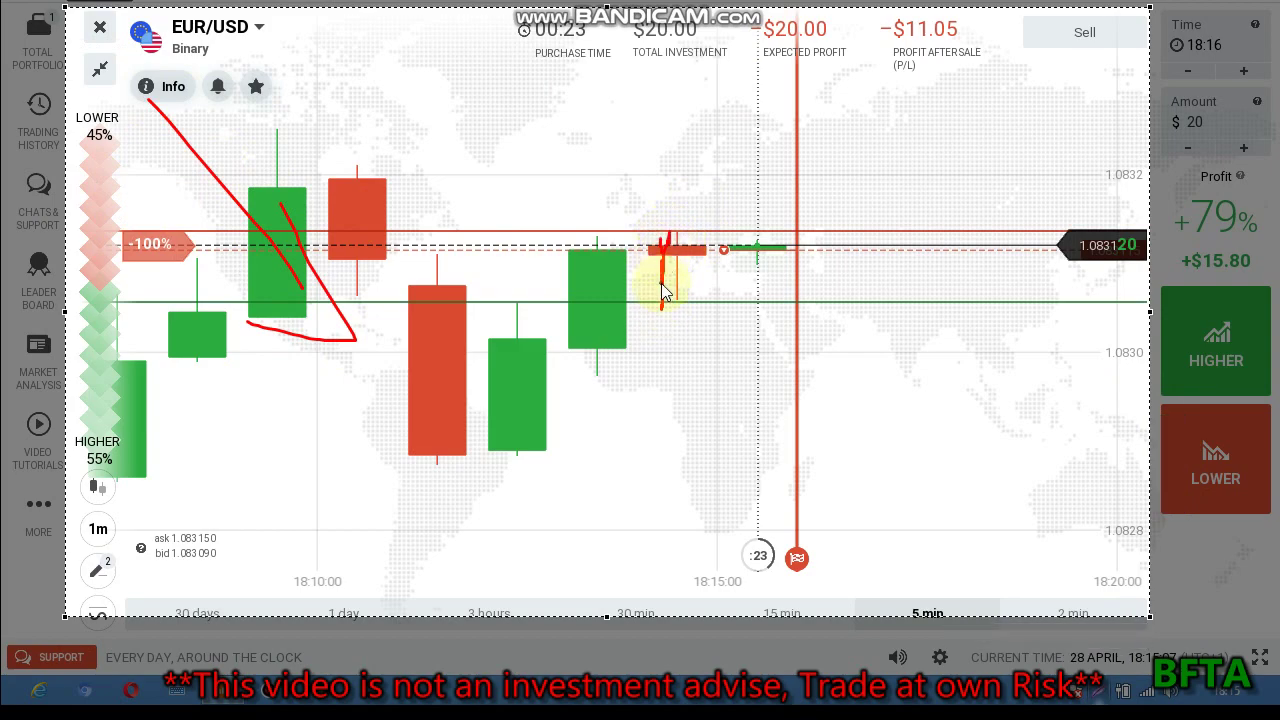
drag(654, 241, 704, 250)
drag(659, 303, 697, 296)
drag(557, 251, 697, 250)
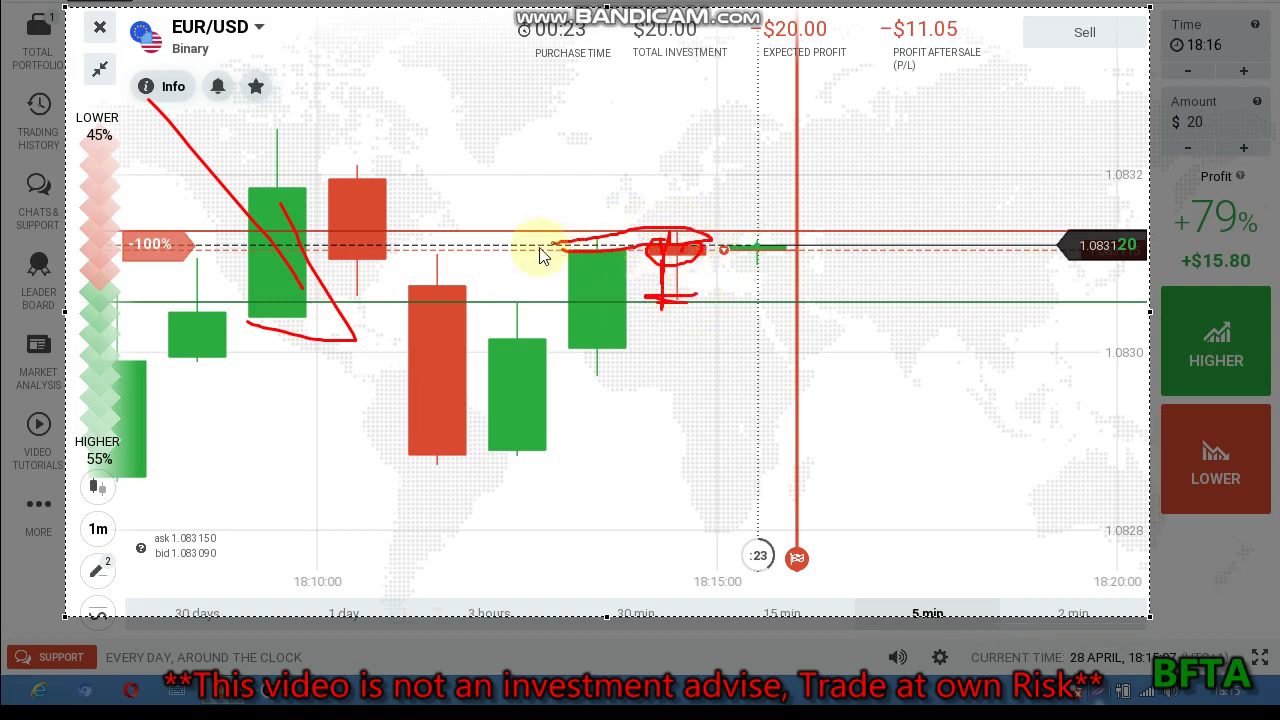
drag(578, 250, 535, 249)
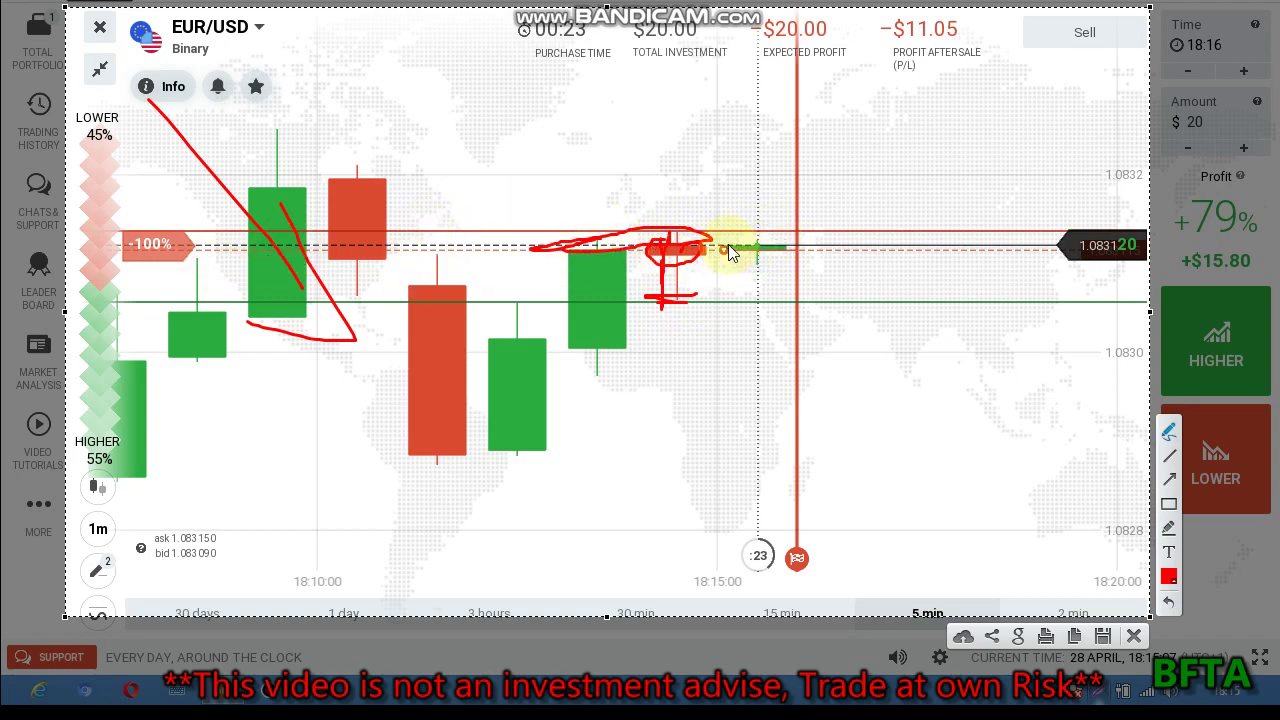
Sketch a red downward arrow from the new candle to the green line, then close the screenshot without saving
drag(729, 244, 758, 290)
drag(742, 284, 760, 303)
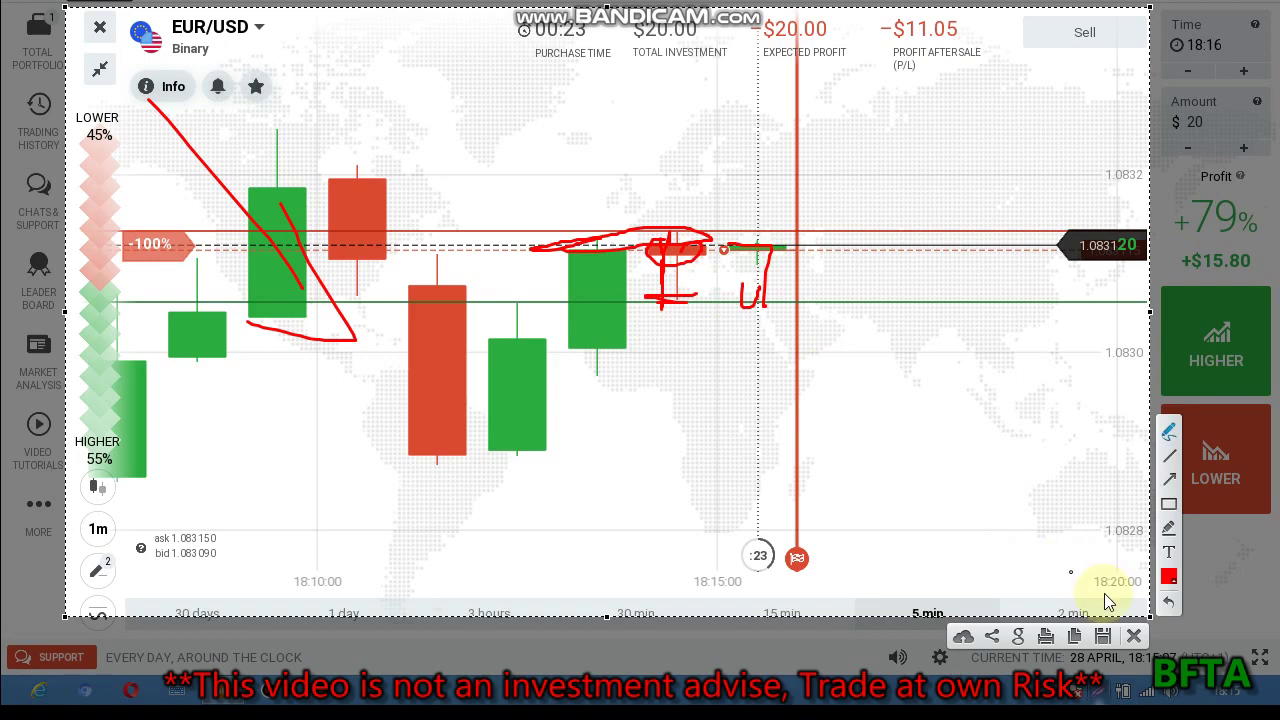
click(1133, 634)
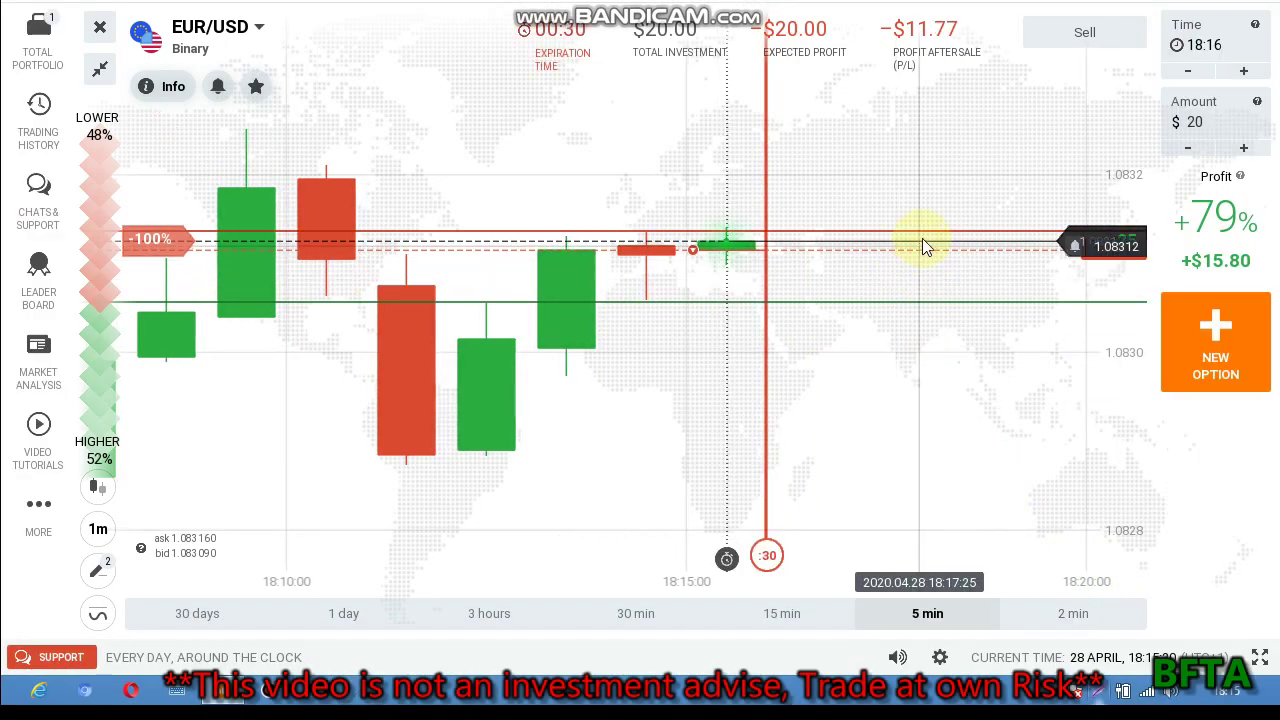
Move the red line to the current green candle's high and the green line to its low at 1.08310
scroll(800, 210, up, 2)
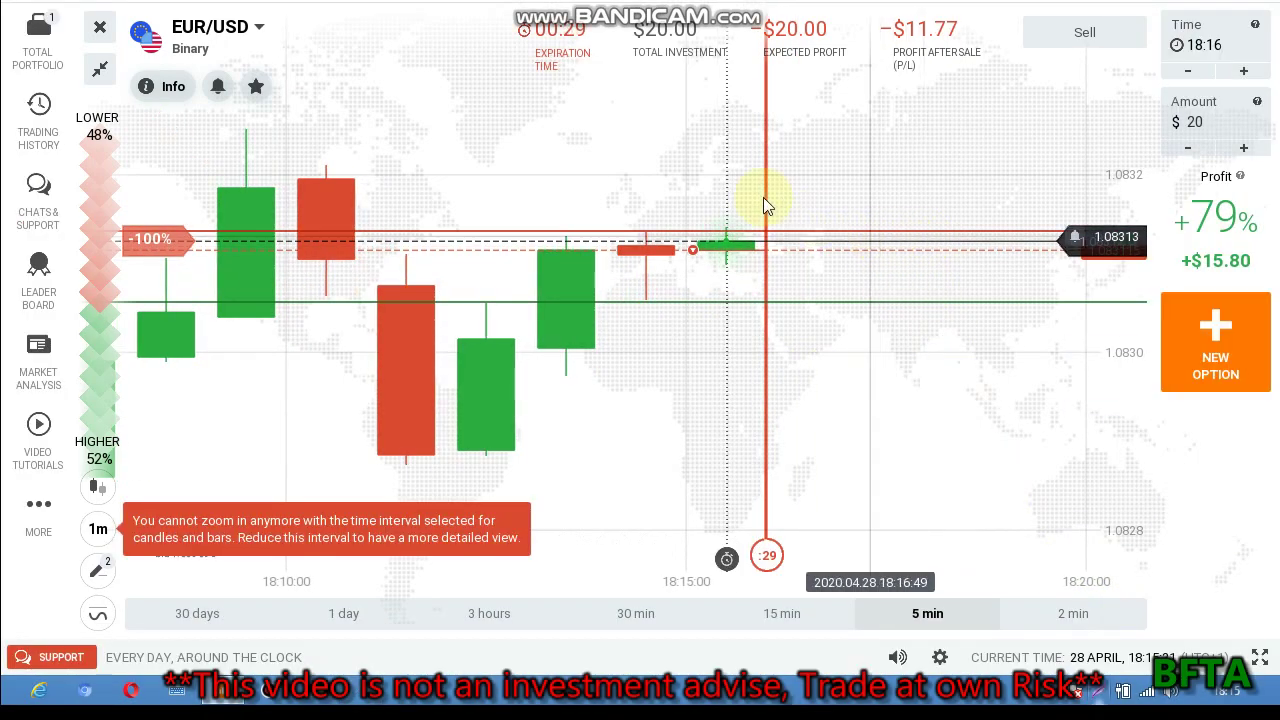
click(617, 230)
drag(617, 230, 625, 228)
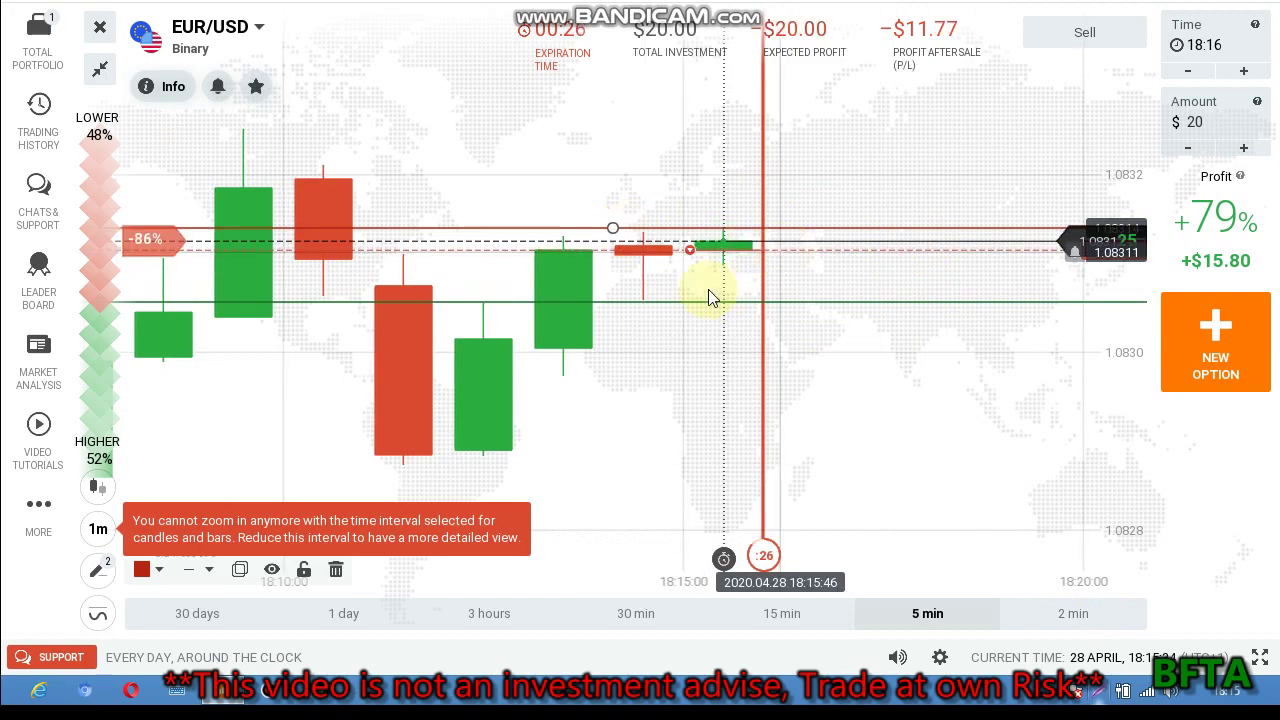
drag(613, 302, 690, 268)
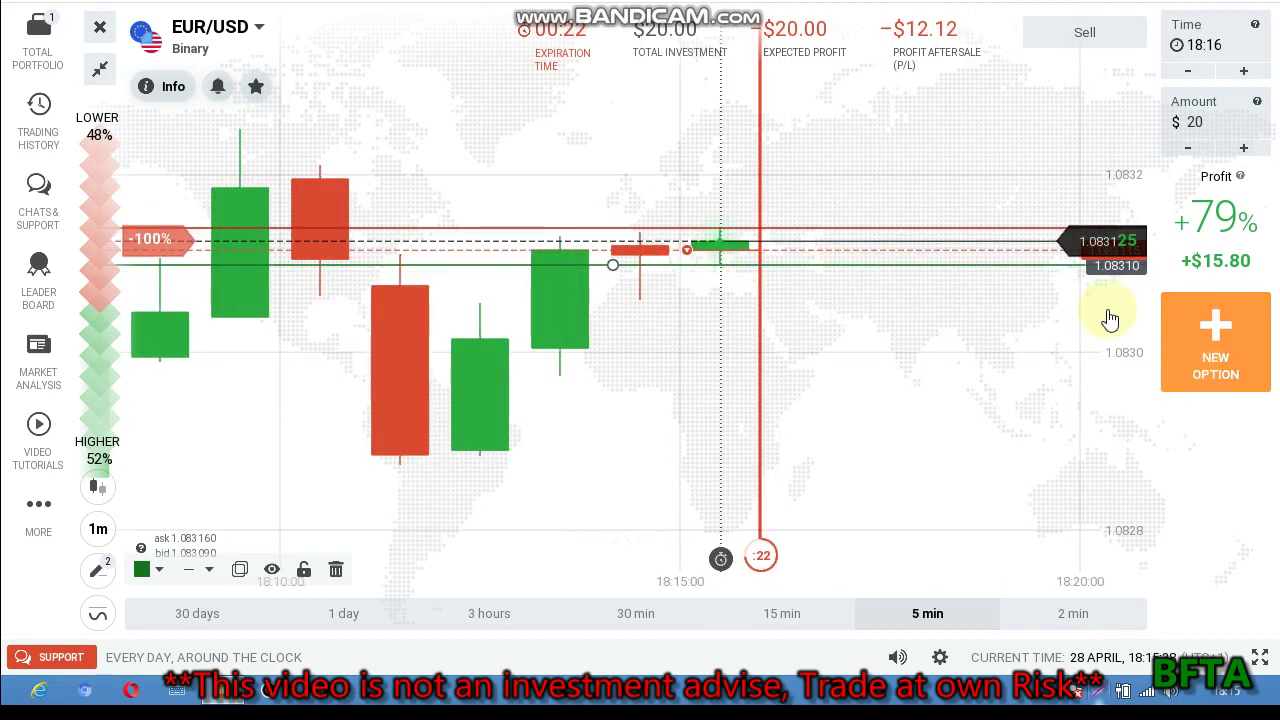
Start a new option and raise the investment amount to $22
click(1168, 322)
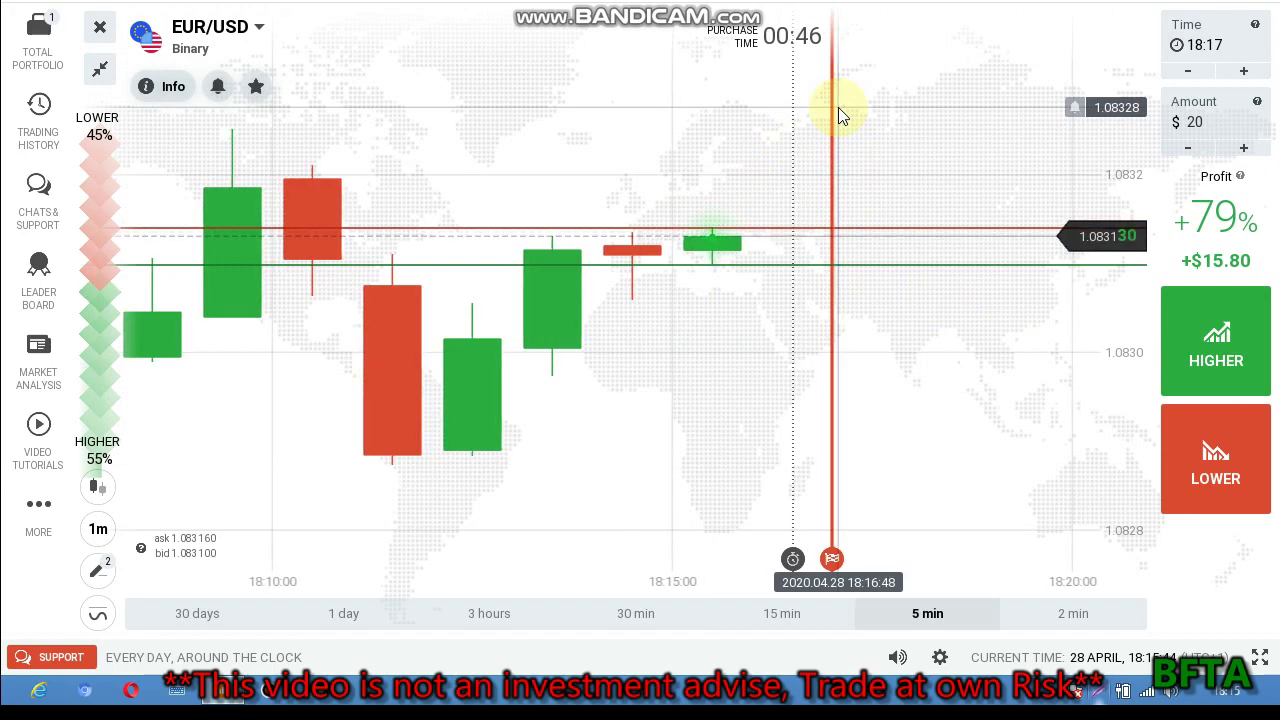
click(1250, 150)
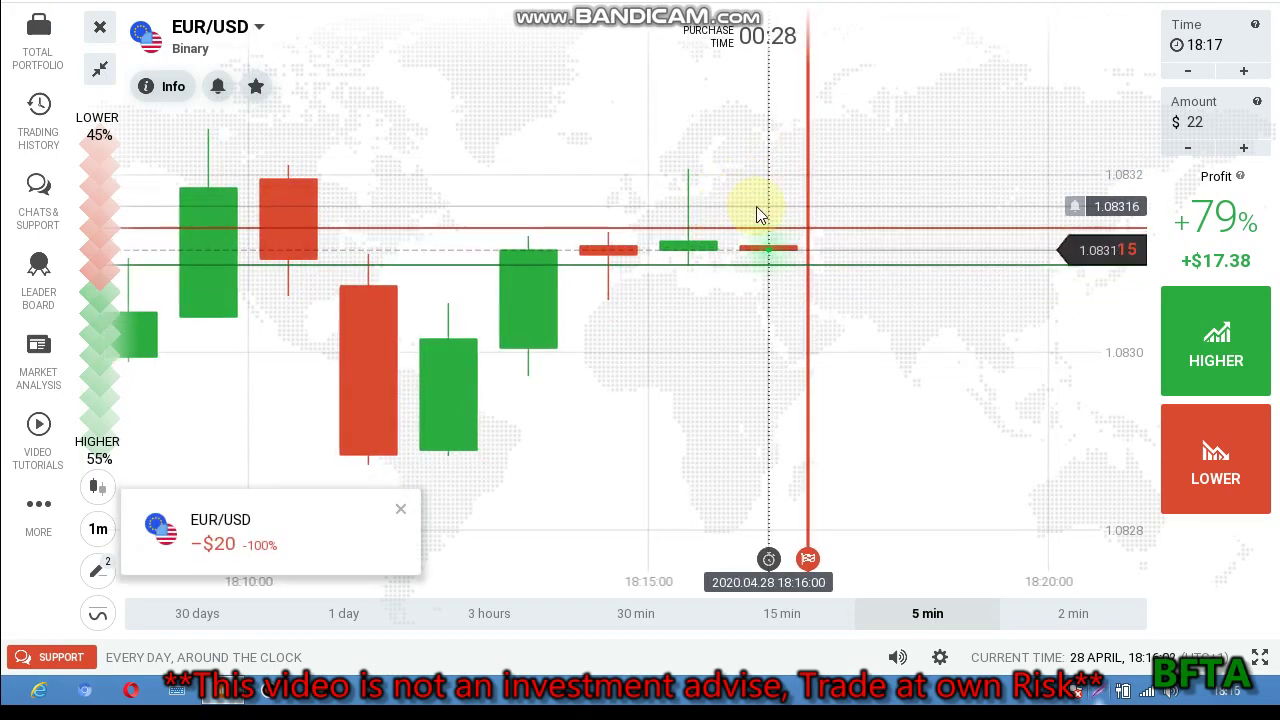
Move the red line to 1.08321 at the finished green candle's high and align the green line with its low at 1.08310
scroll(797, 209, down, 3)
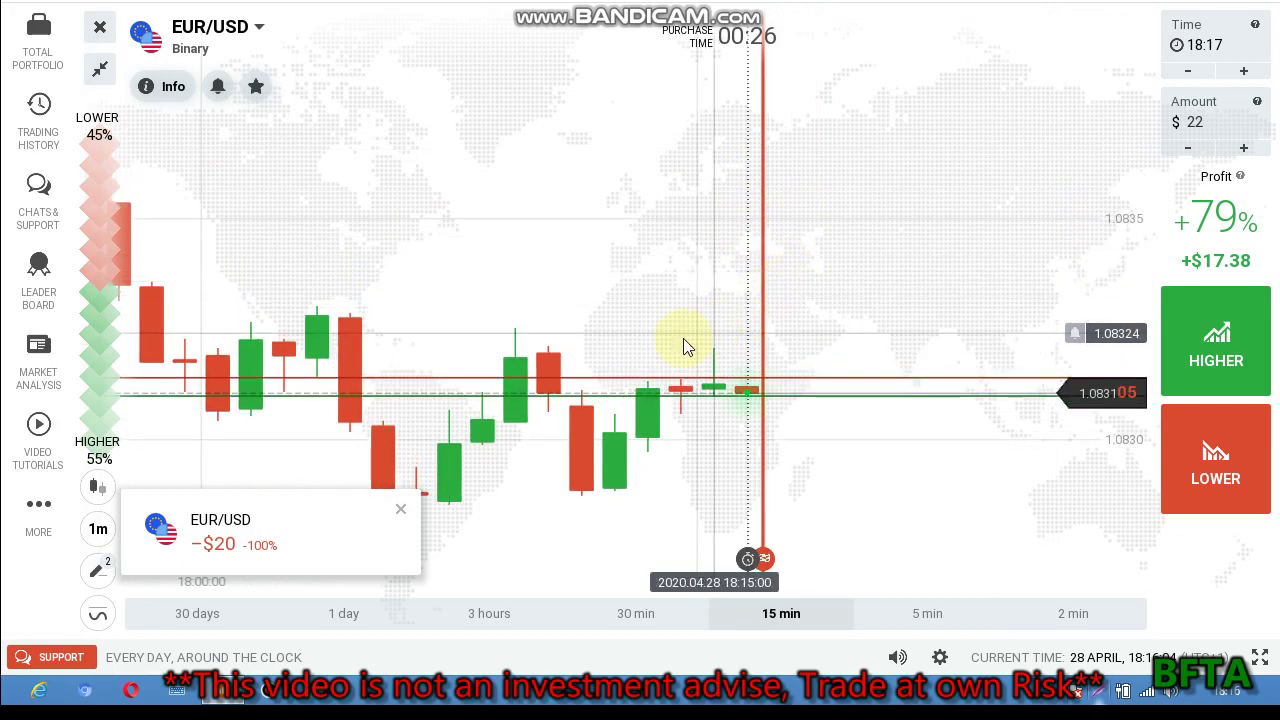
drag(614, 378, 652, 348)
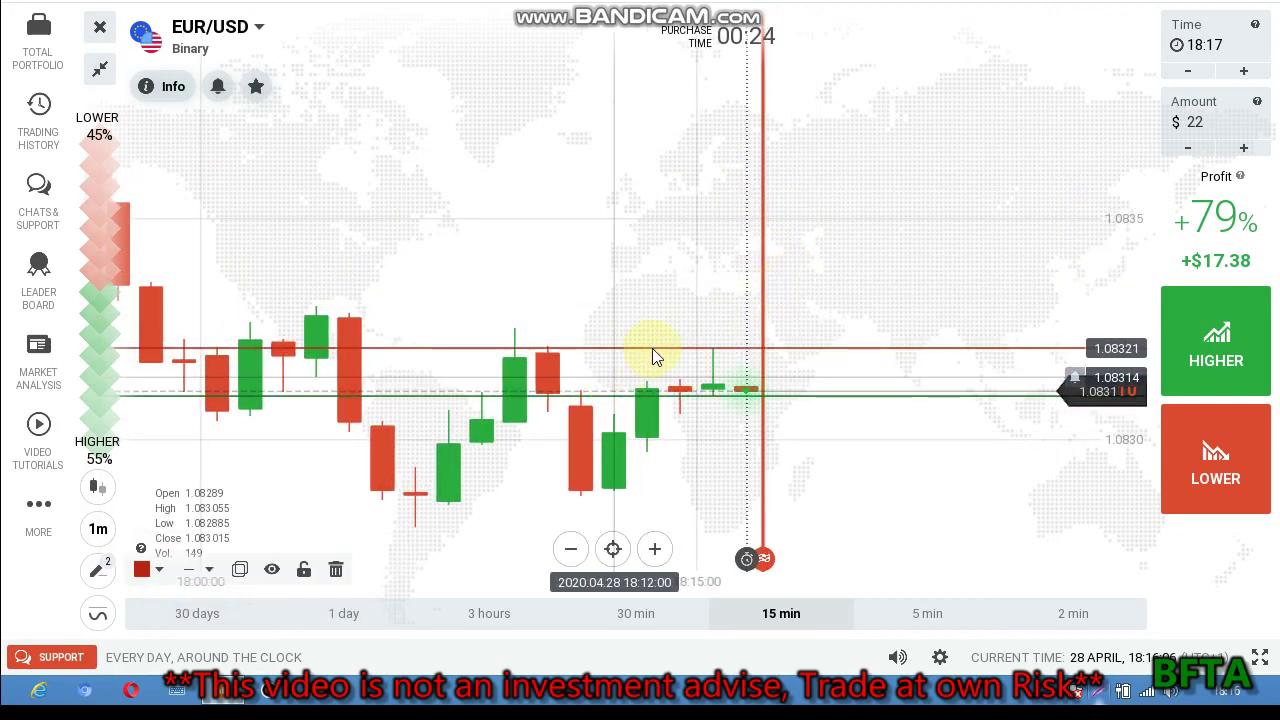
click(614, 396)
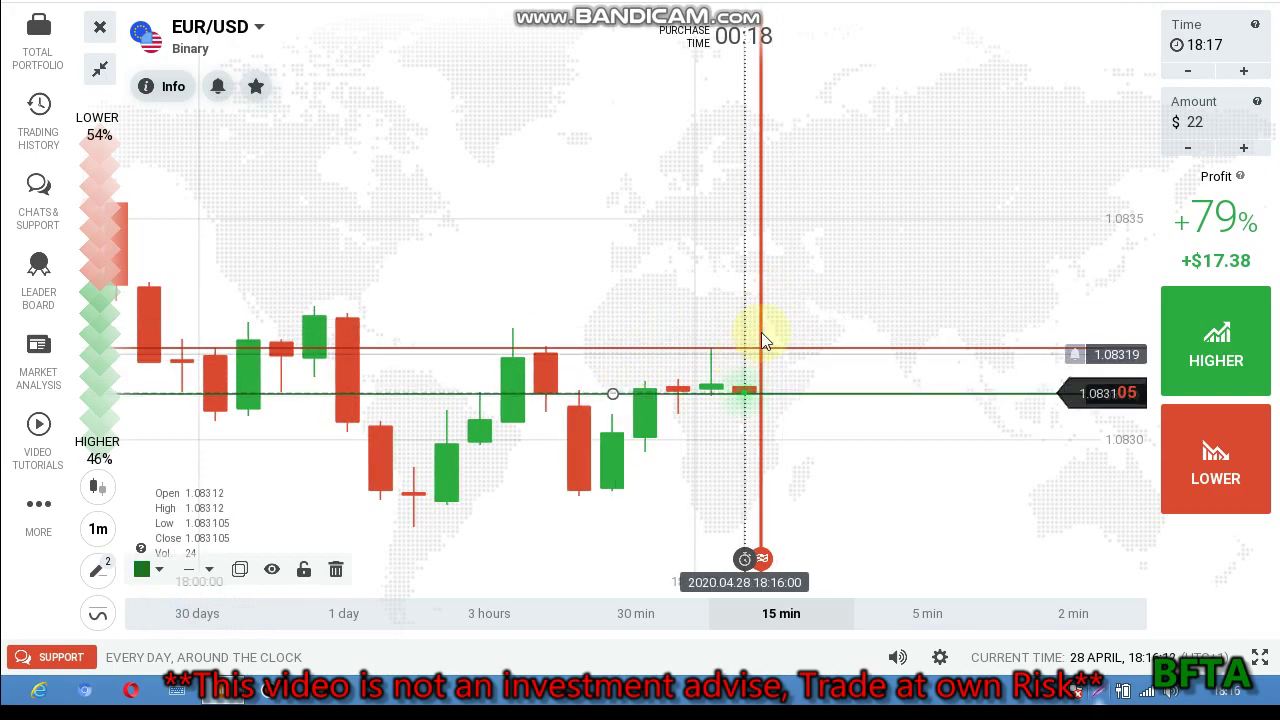
Check the wider trend over a longer time range and buy the $22 option on a higher price
scroll(897, 178, up, 3)
scroll(897, 175, down, 3)
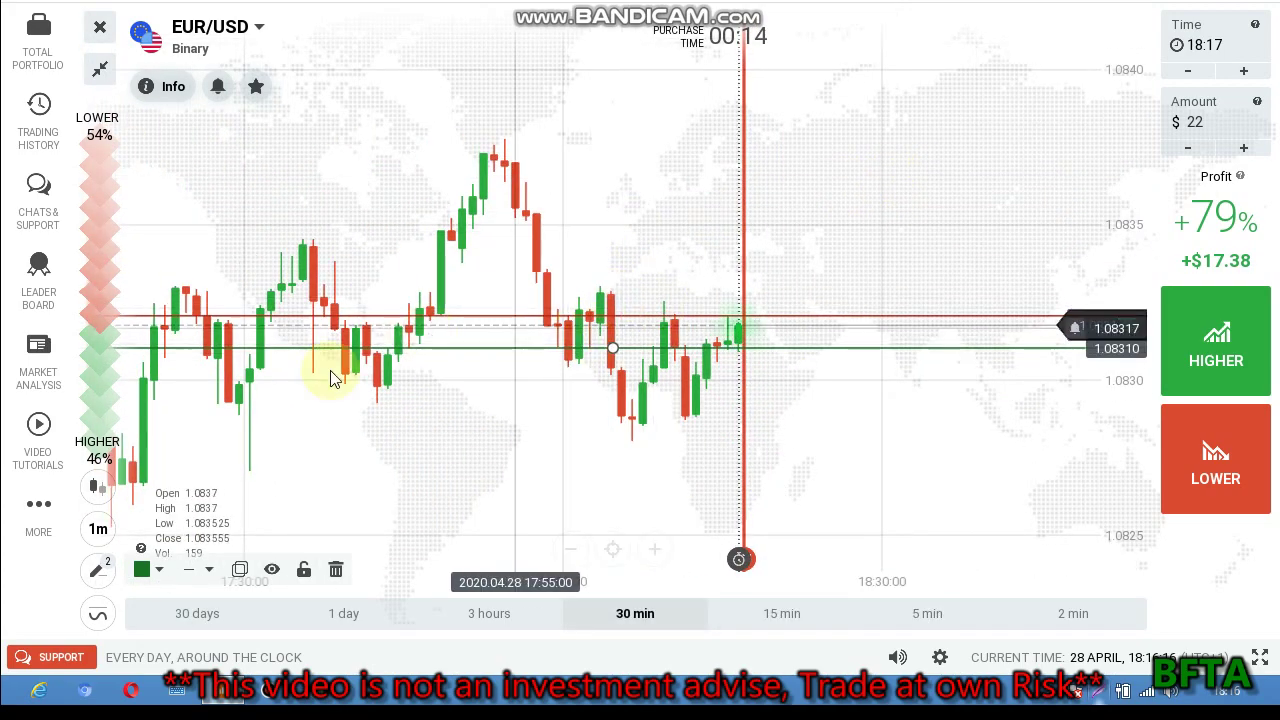
scroll(805, 290, up, 3)
click(1214, 350)
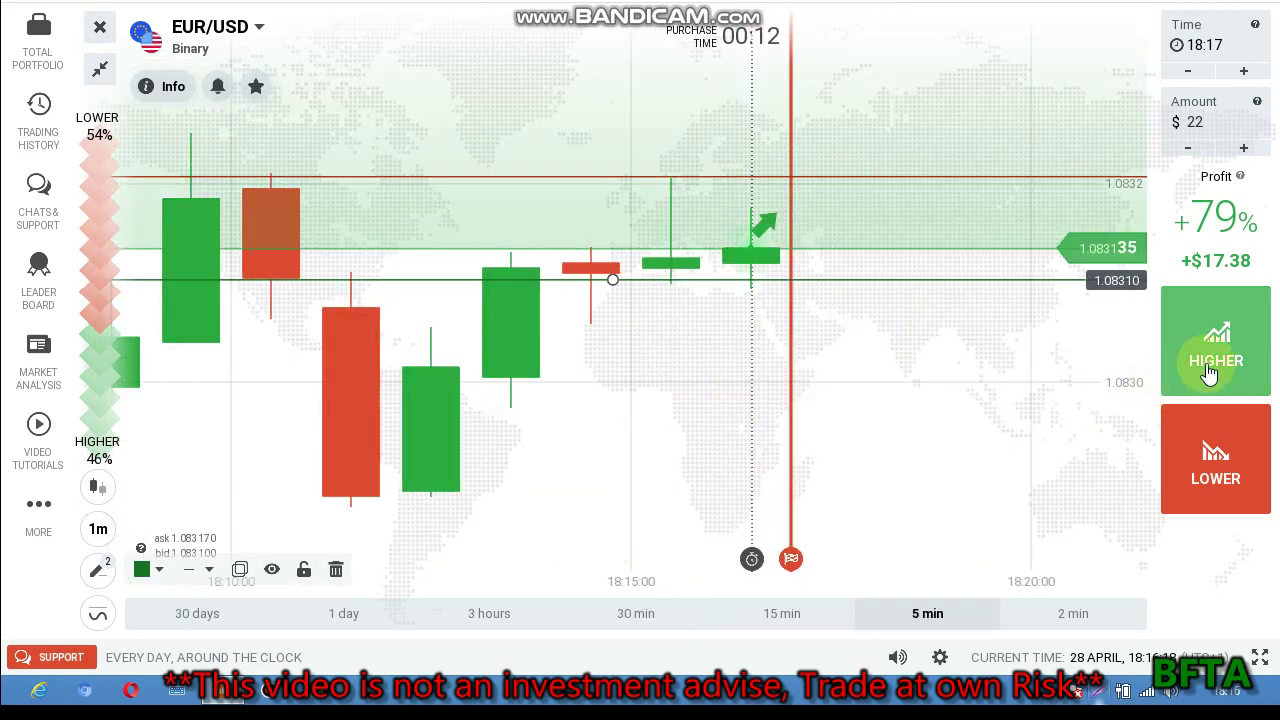
Capture the chart area and draw a red horizontal level from the finished green candle back to the earlier red candle
click(1098, 691)
drag(125, 17, 1245, 615)
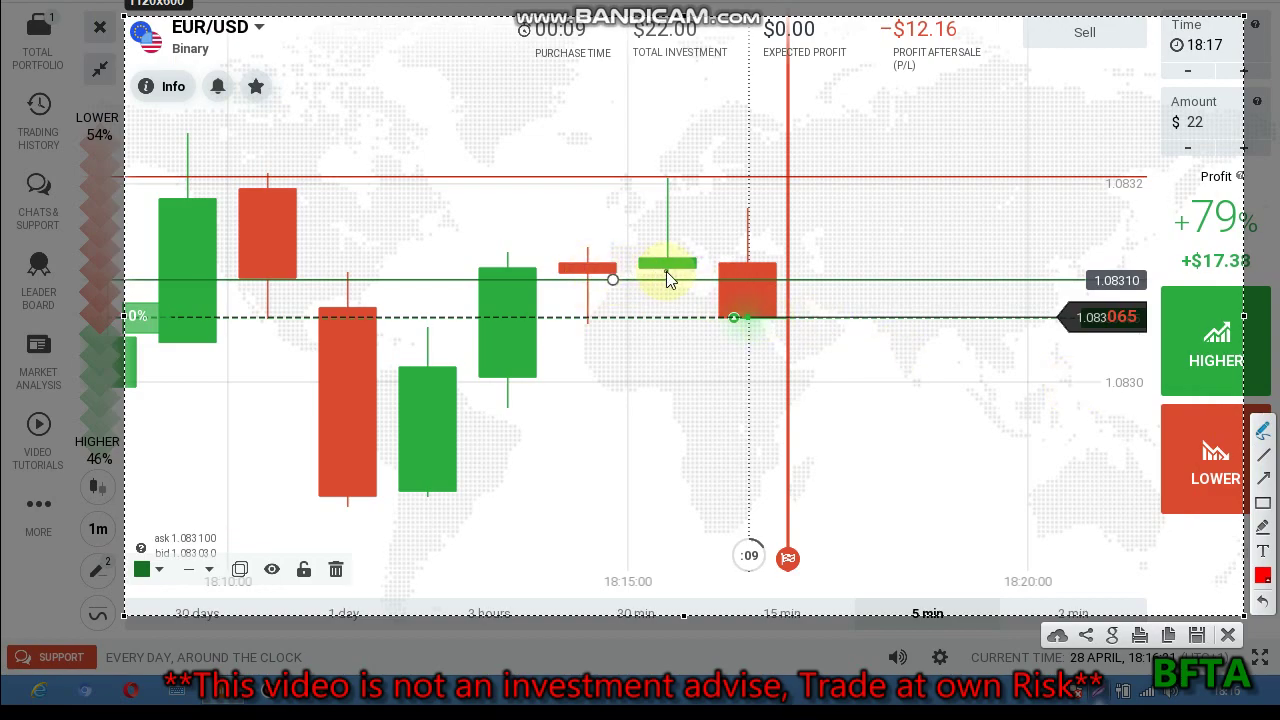
drag(660, 271, 528, 281)
drag(245, 290, 243, 286)
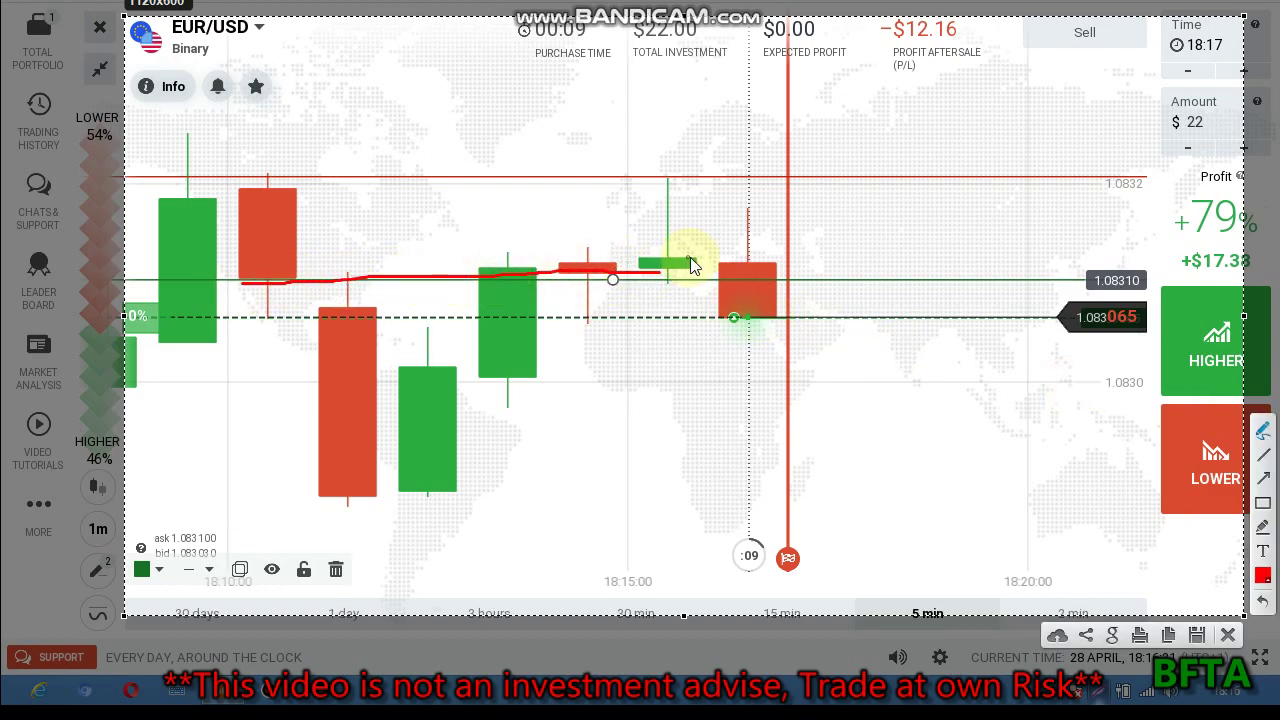
Mark the finished green candle's low and high in red and trace its lower and upper wicks
drag(667, 280, 675, 282)
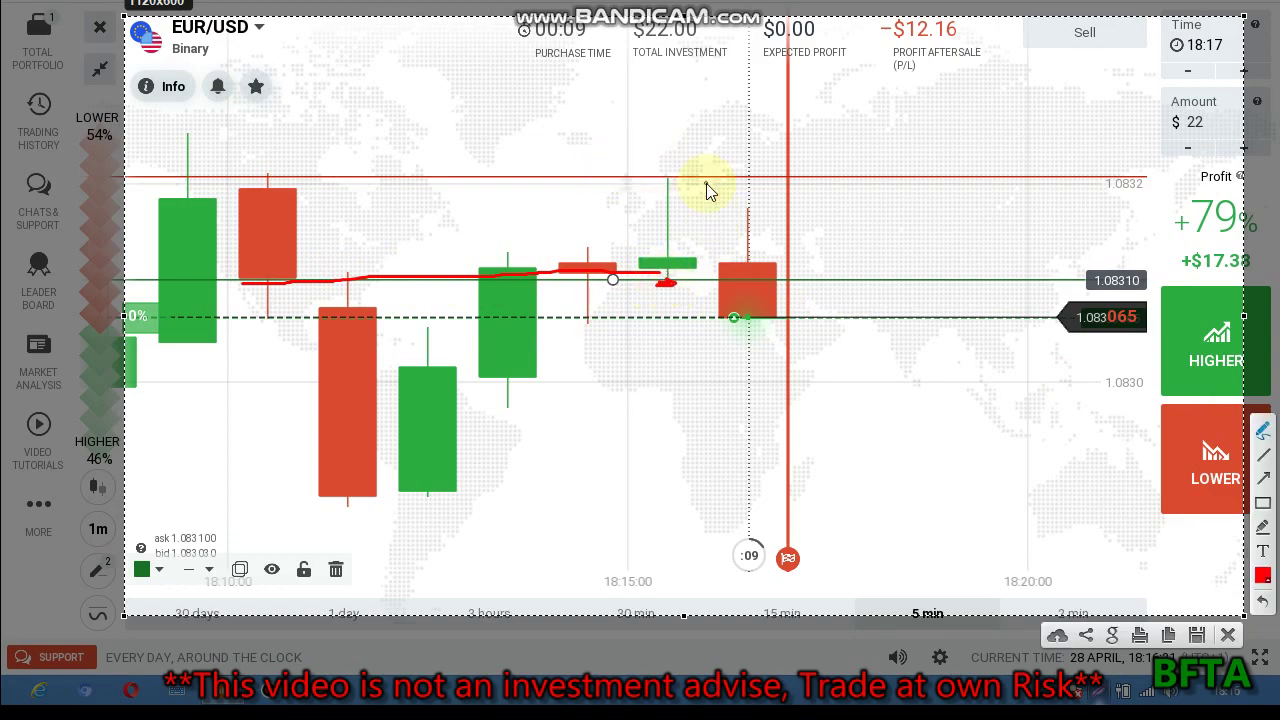
drag(732, 175, 624, 179)
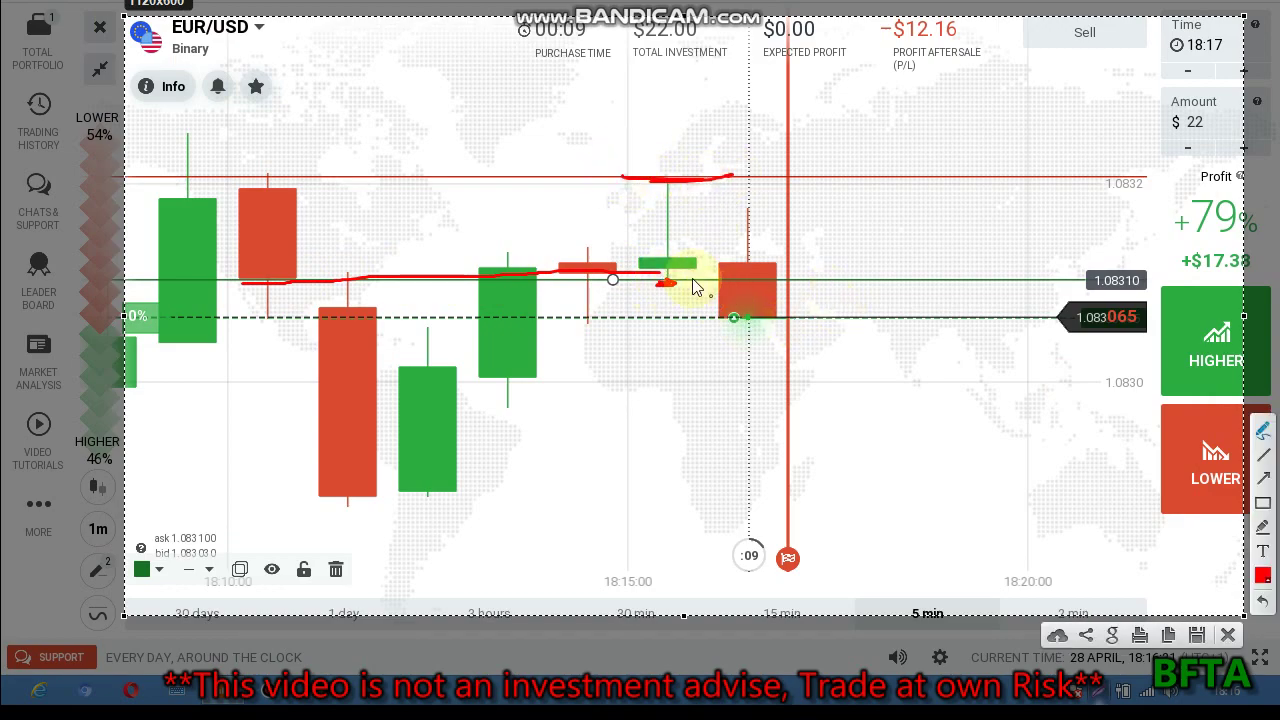
drag(656, 272, 655, 281)
drag(670, 262, 672, 162)
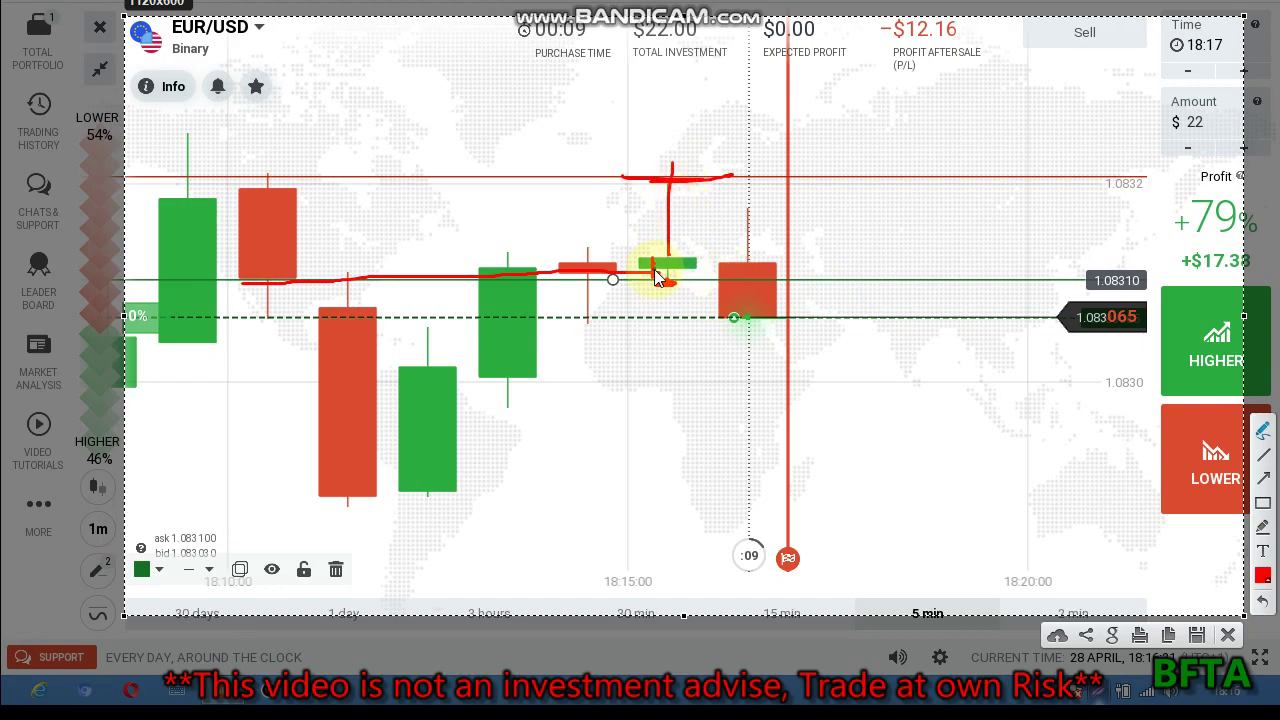
Sketch a red upward arrow at the new candle and a rising line below the green candles, then close the screenshot without saving
drag(656, 278, 665, 282)
drag(776, 232, 778, 235)
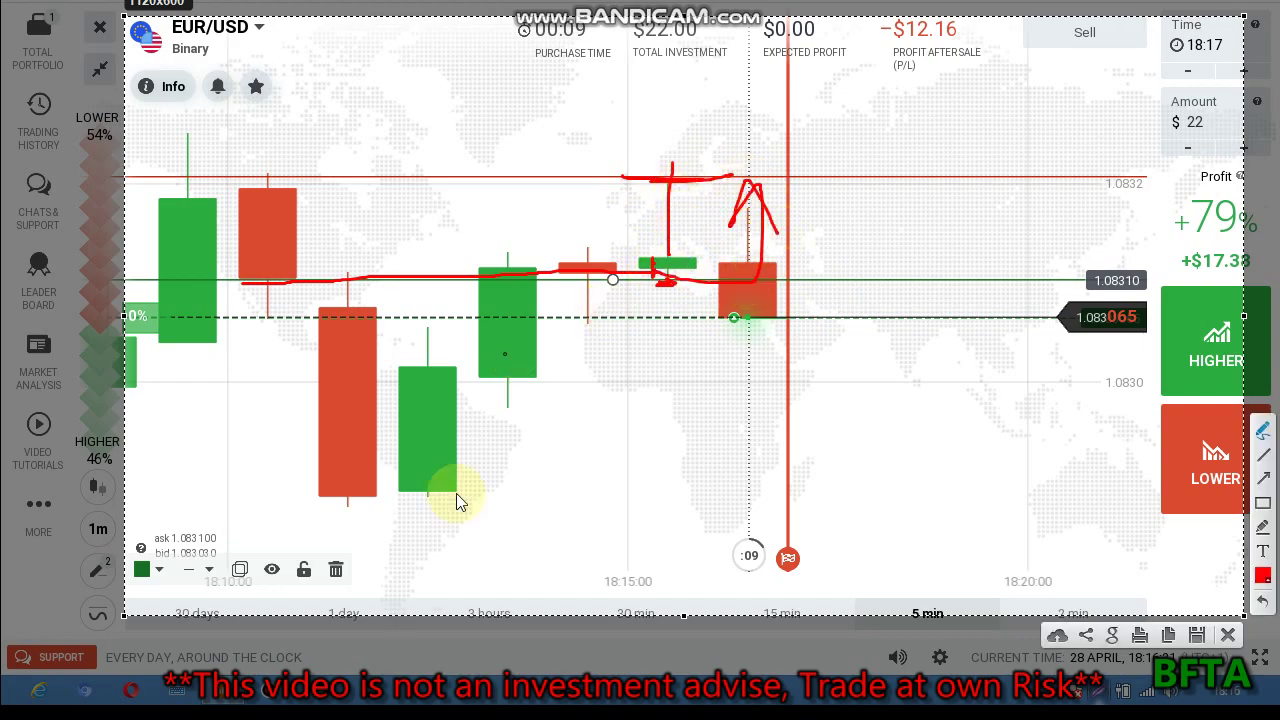
drag(455, 492, 626, 254)
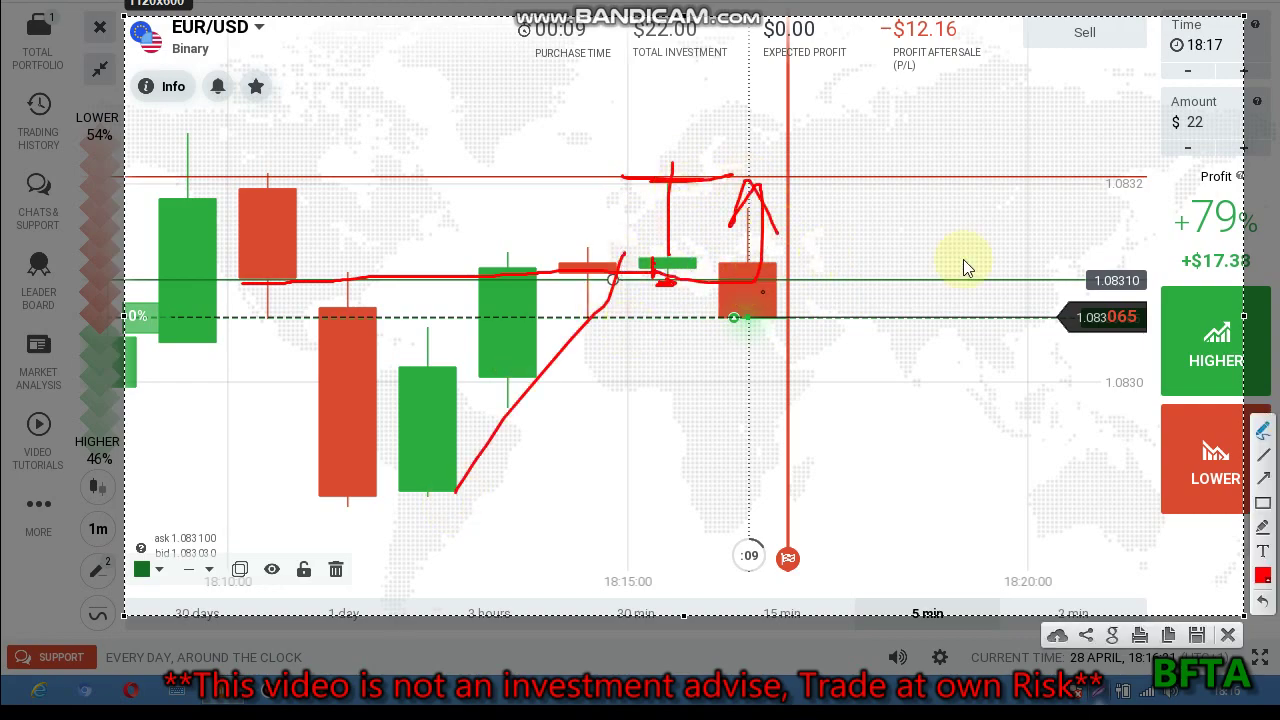
click(1227, 636)
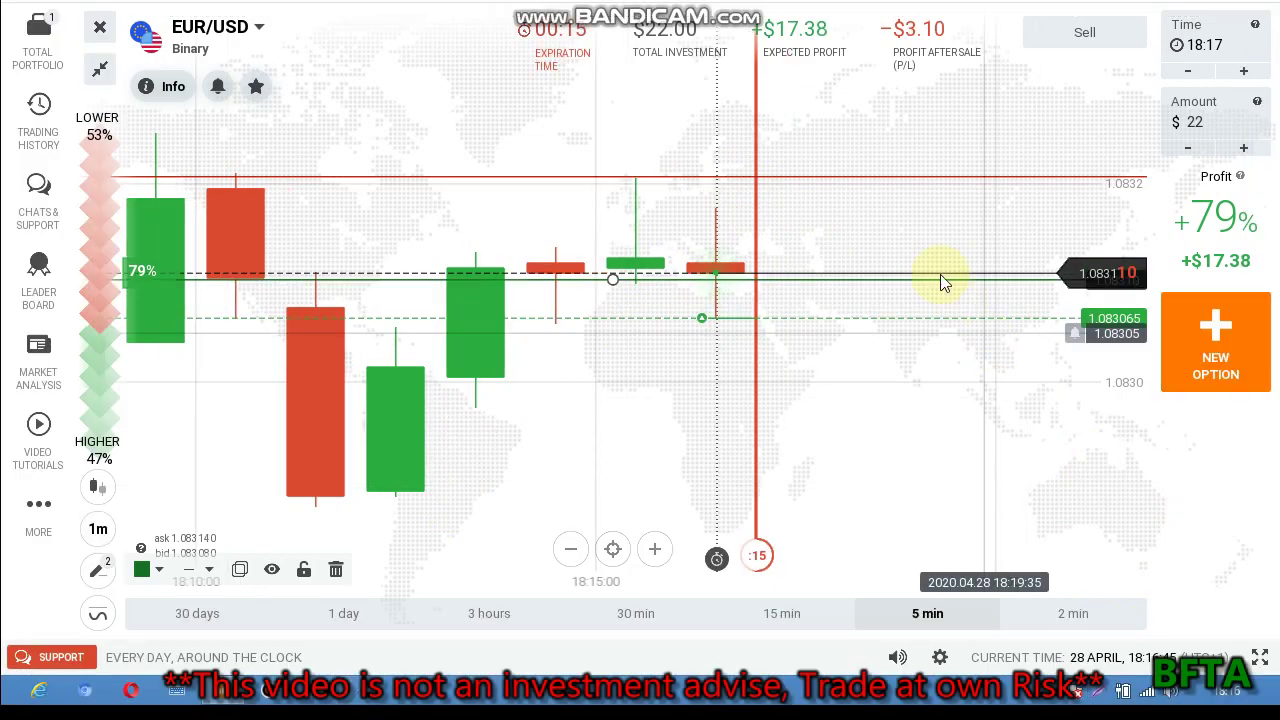
Start a new option and raise the investment amount to $24
click(1214, 325)
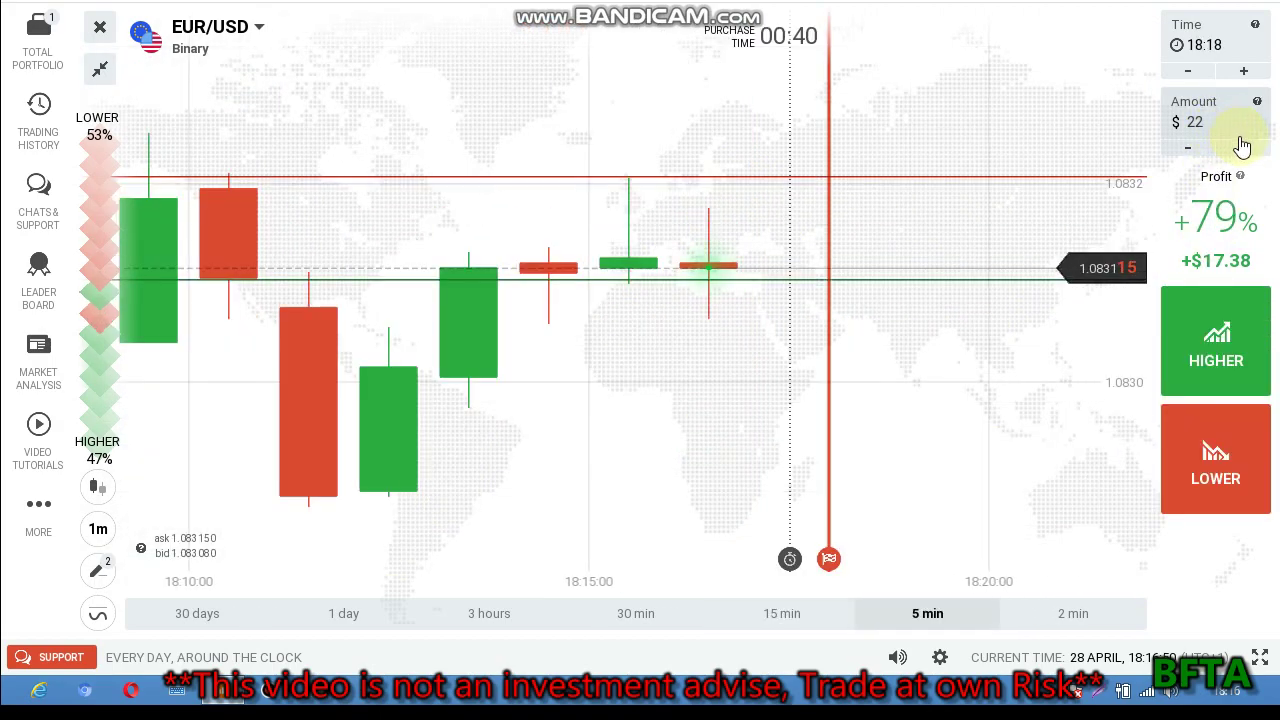
click(1246, 150)
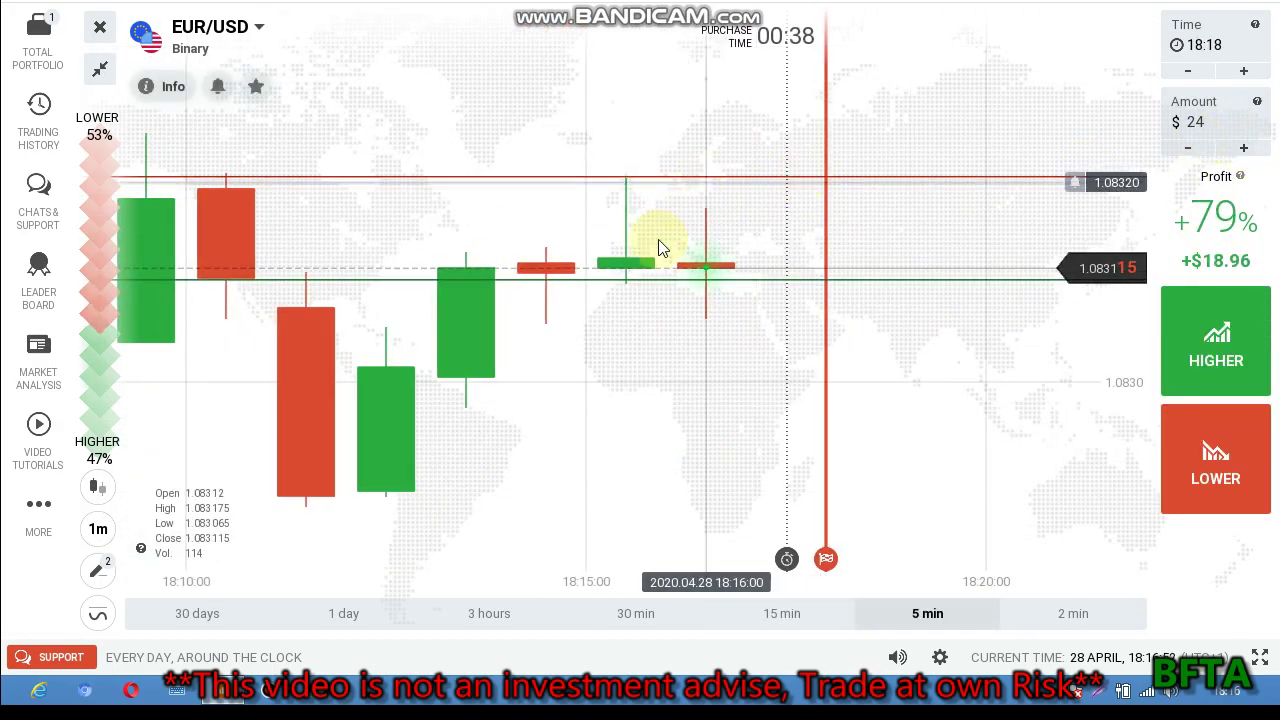
Move the red line to 1.08317 and the green line to 1.08306, matching the current candle's high and low
drag(621, 178, 620, 212)
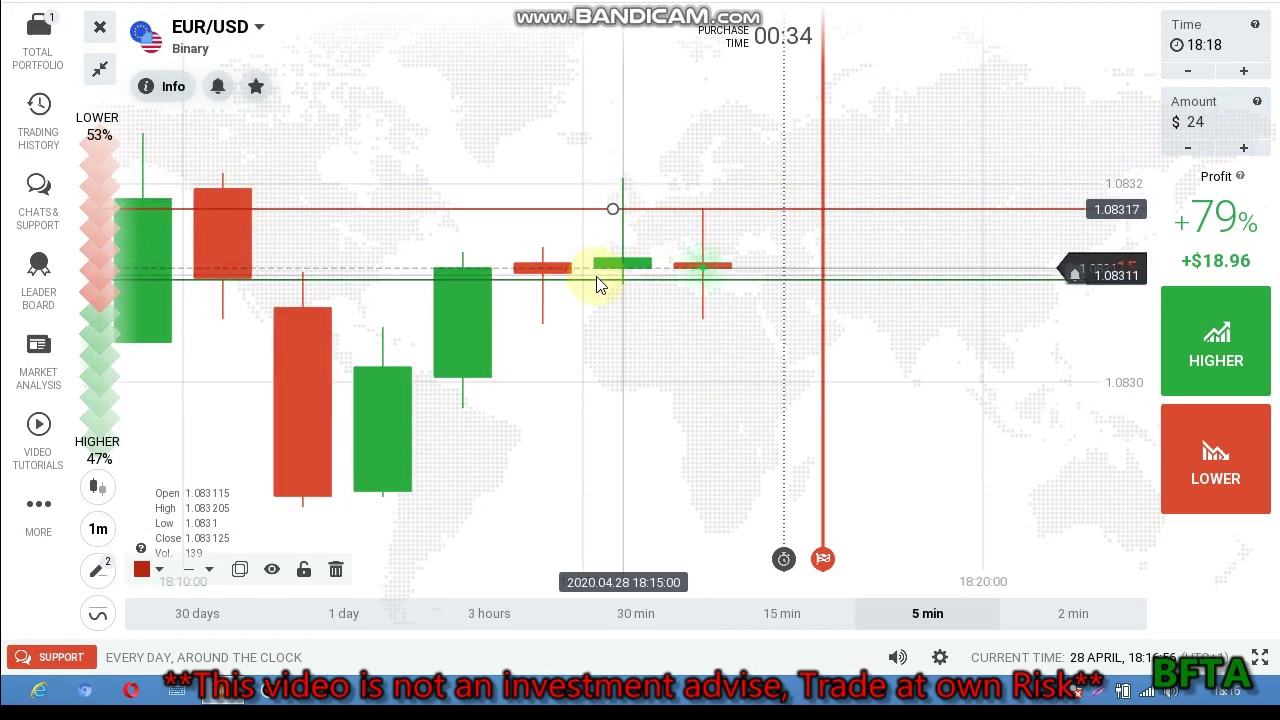
drag(611, 278, 628, 321)
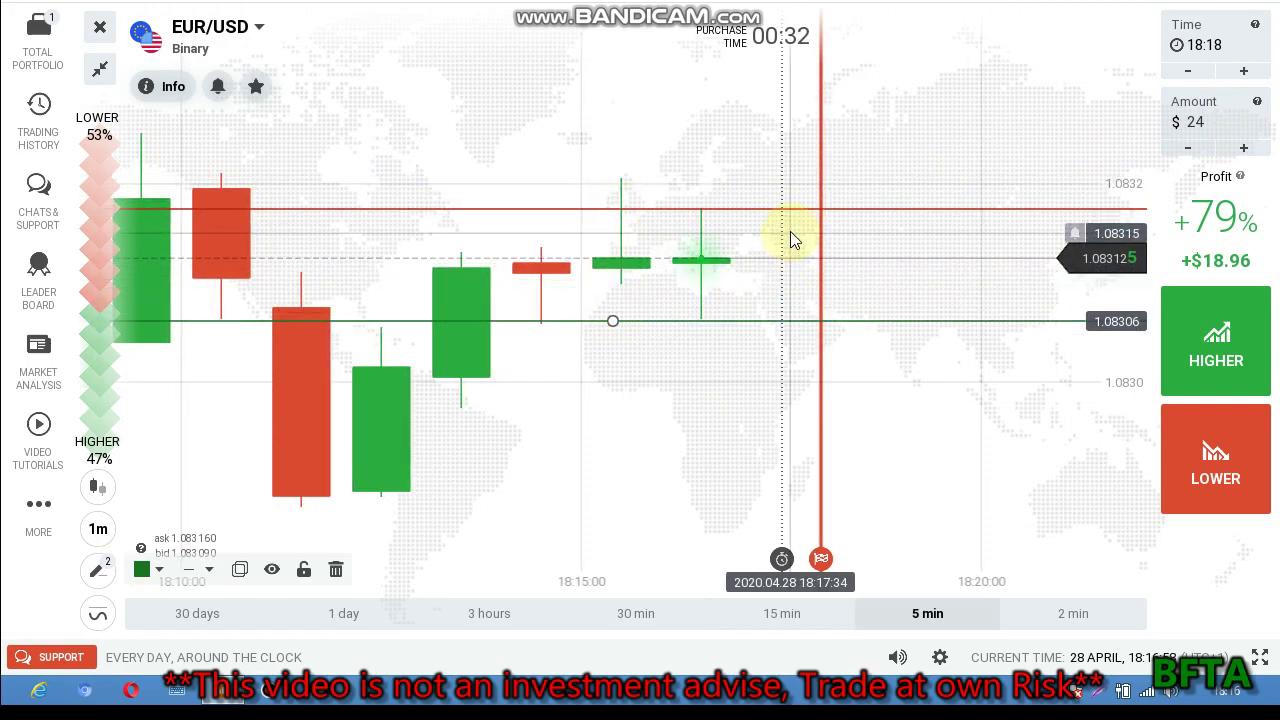
Check the wider trend over a longer time range and buy the $24 option on a lower price as the new candle begins
scroll(791, 238, down, 6)
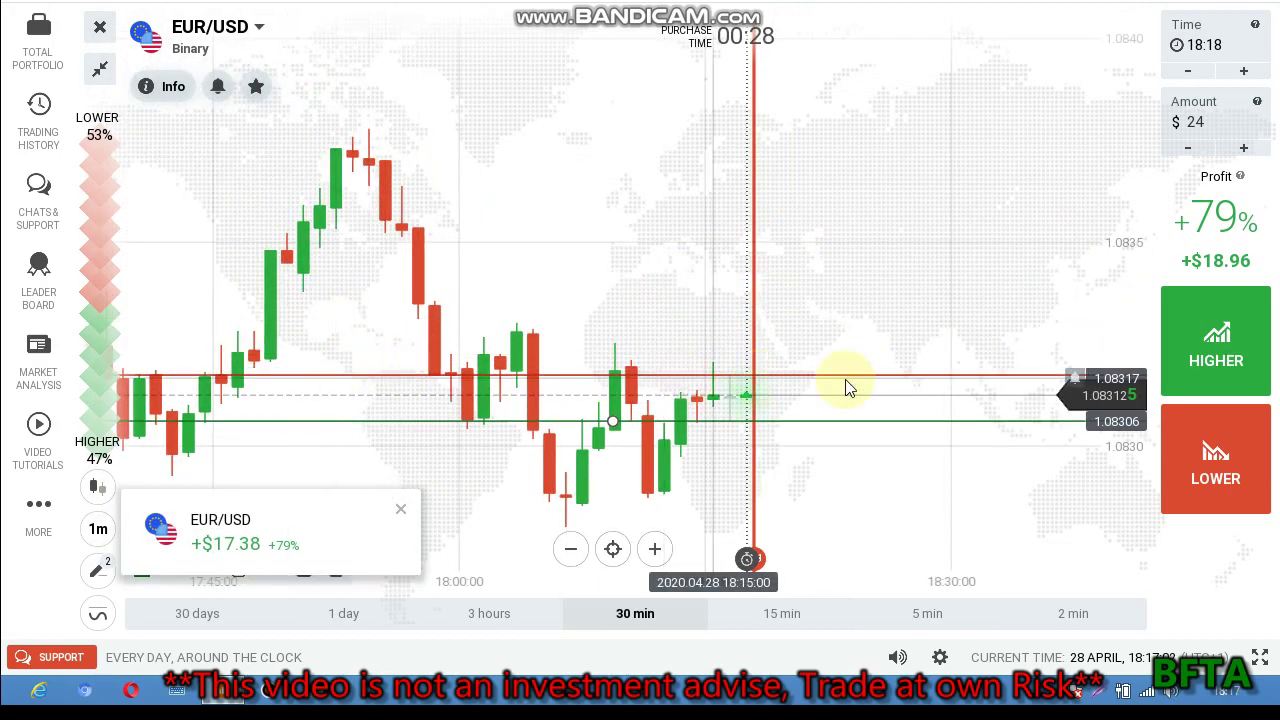
scroll(900, 400, up, 4)
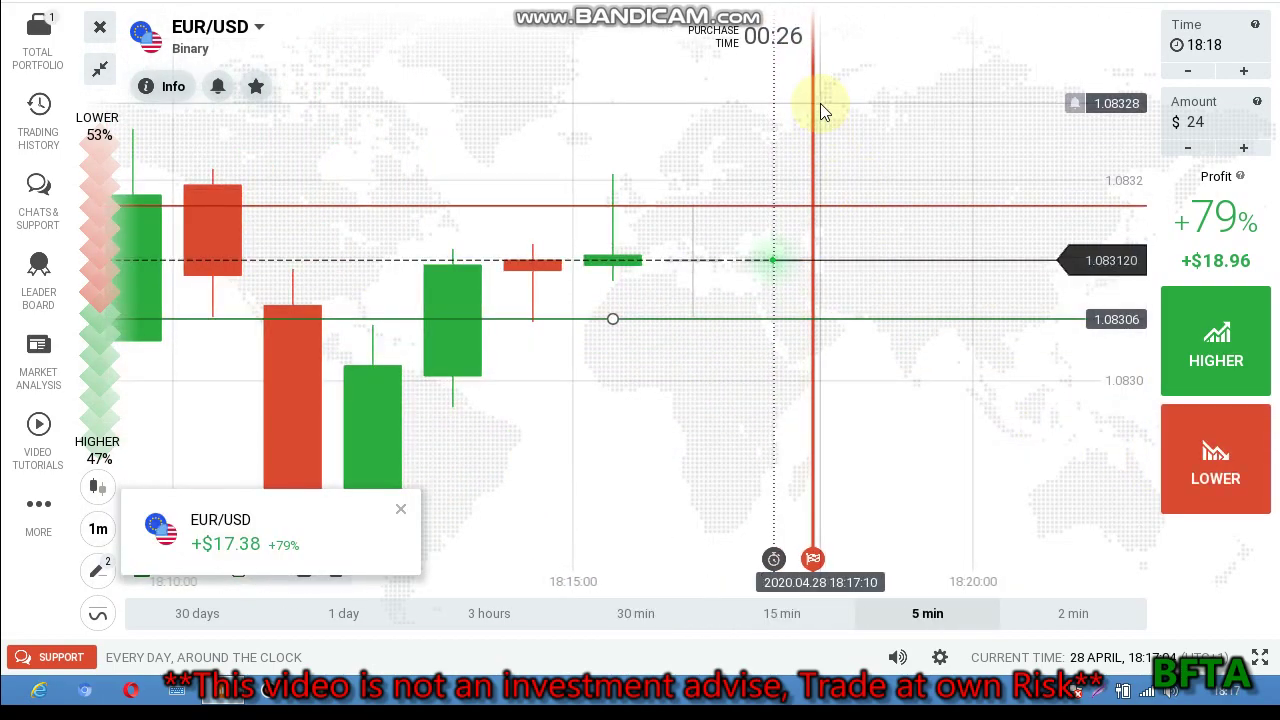
scroll(845, 168, up, 2)
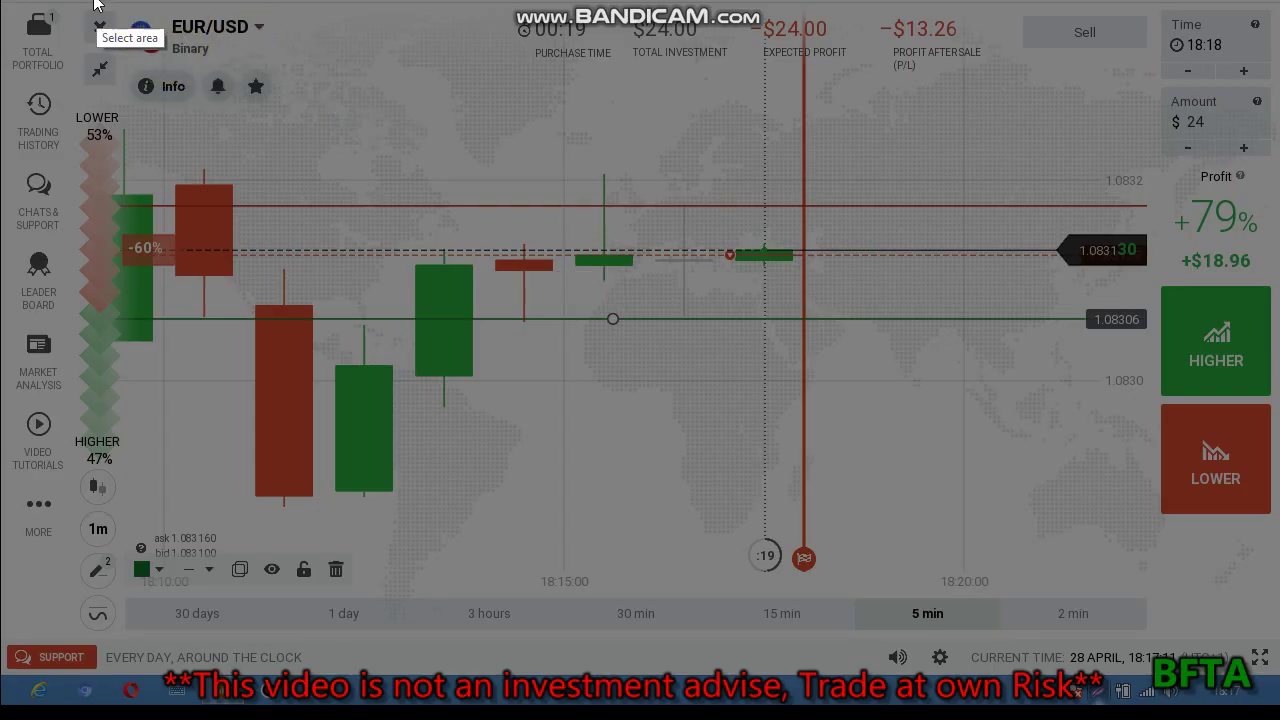
Capture the chart area, then mark the last candle's high, low and upper wick and circle the preceding green candle's body in red
drag(93, 1, 1090, 556)
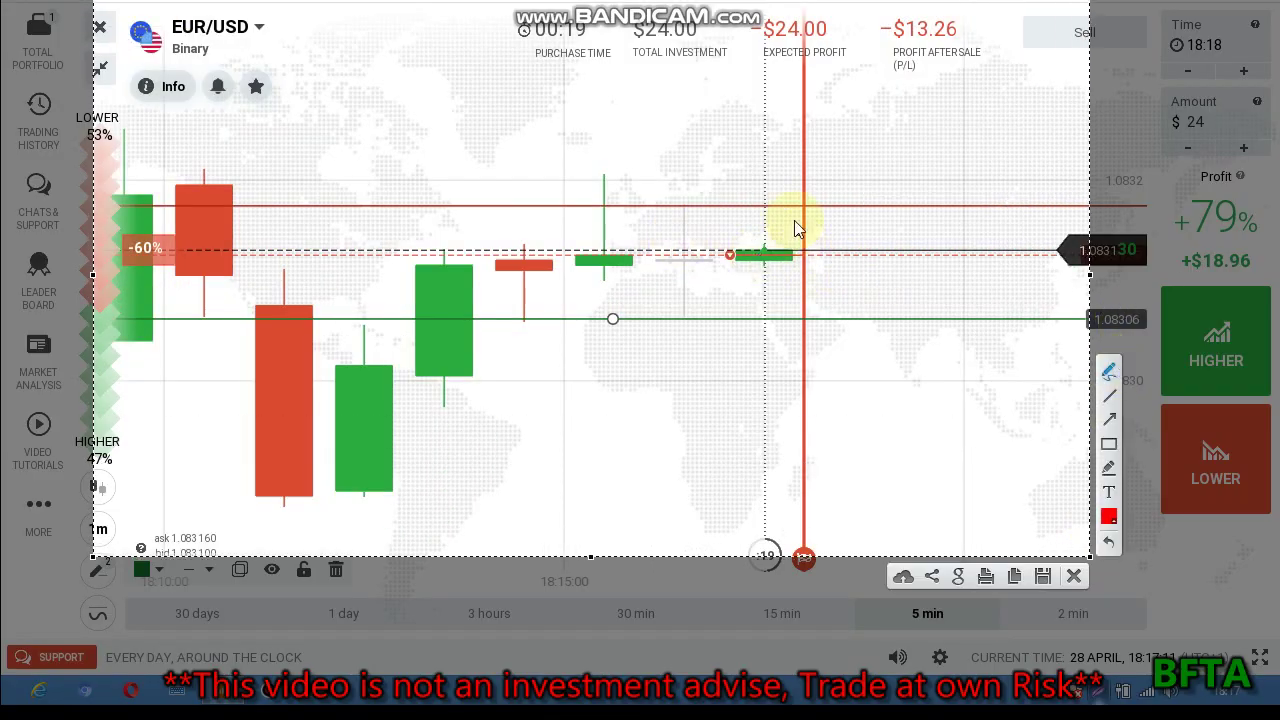
mouse_move(668, 211)
mouse_down()
mouse_move(716, 211)
mouse_move(648, 210)
mouse_up()
drag(650, 320, 660, 321)
mouse_move(622, 247)
mouse_down()
mouse_move(589, 249)
mouse_move(612, 256)
mouse_move(711, 202)
mouse_up()
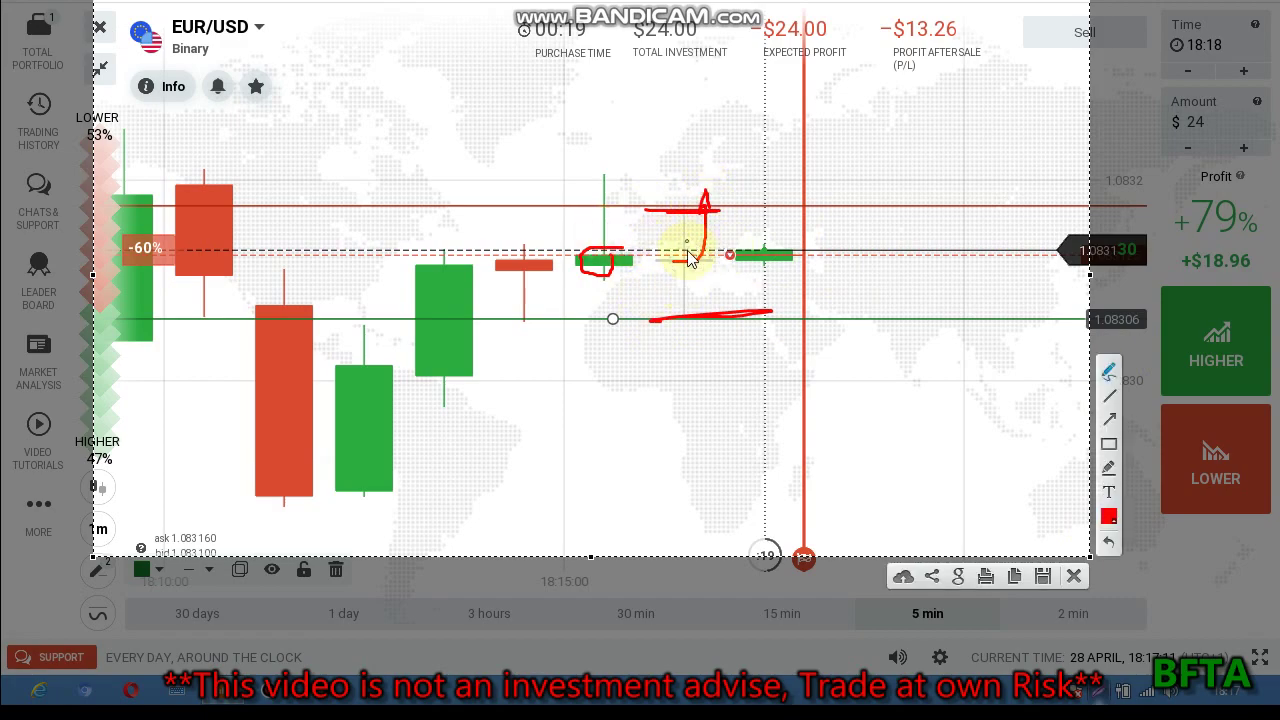
Sketch a red downward arrow from the new candle to the green line and a large downward trend arrow over the earlier candles
drag(737, 252, 775, 312)
drag(166, 98, 385, 250)
mouse_move(355, 155)
mouse_down()
mouse_move(413, 270)
mouse_move(313, 268)
mouse_up()
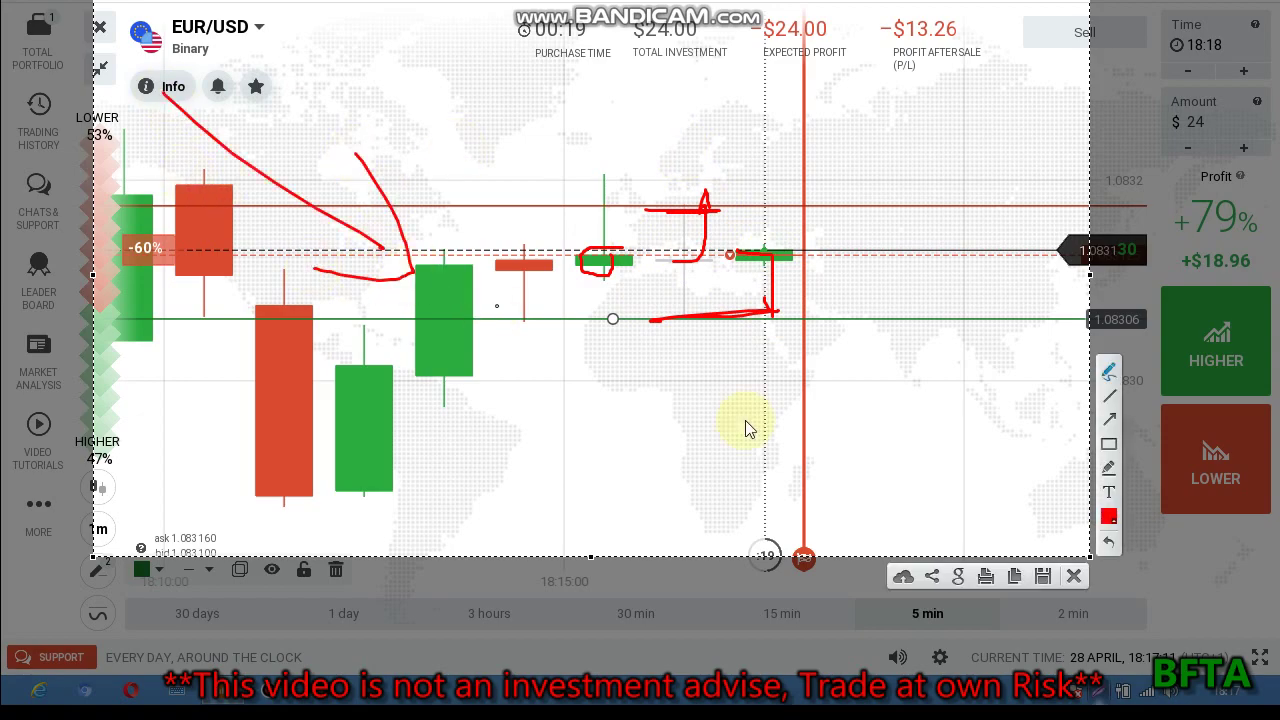
Close the annotated capture and, on the 18:13 option, move the green line to 1.08288 and the red line to 1.08311, the 18:11 candle's range
click(1074, 578)
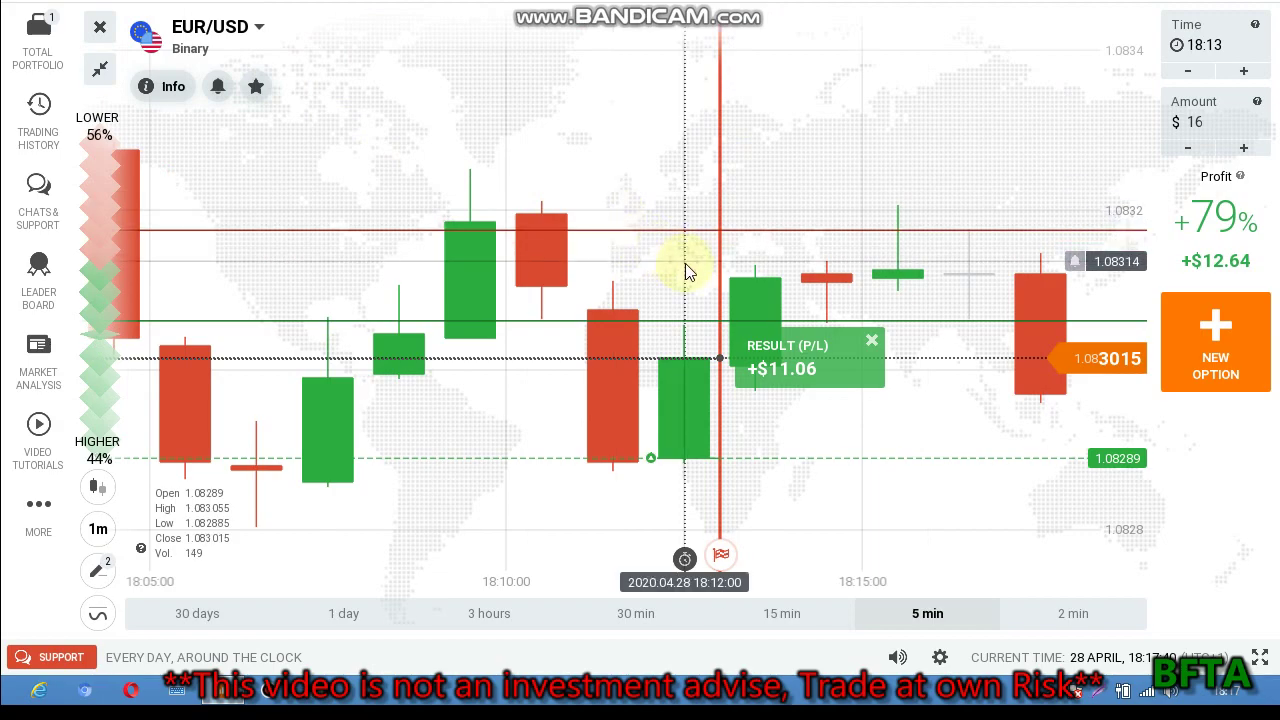
scroll(627, 439, down, 2)
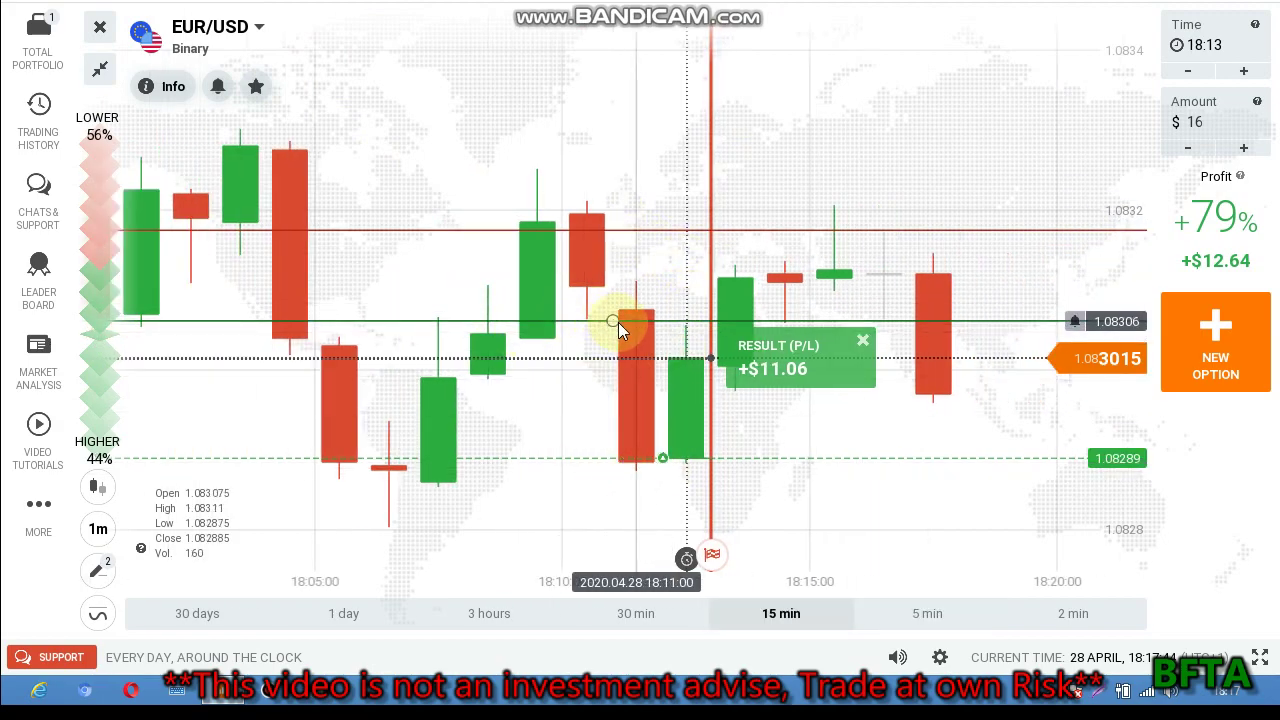
click(633, 462)
drag(633, 464, 634, 469)
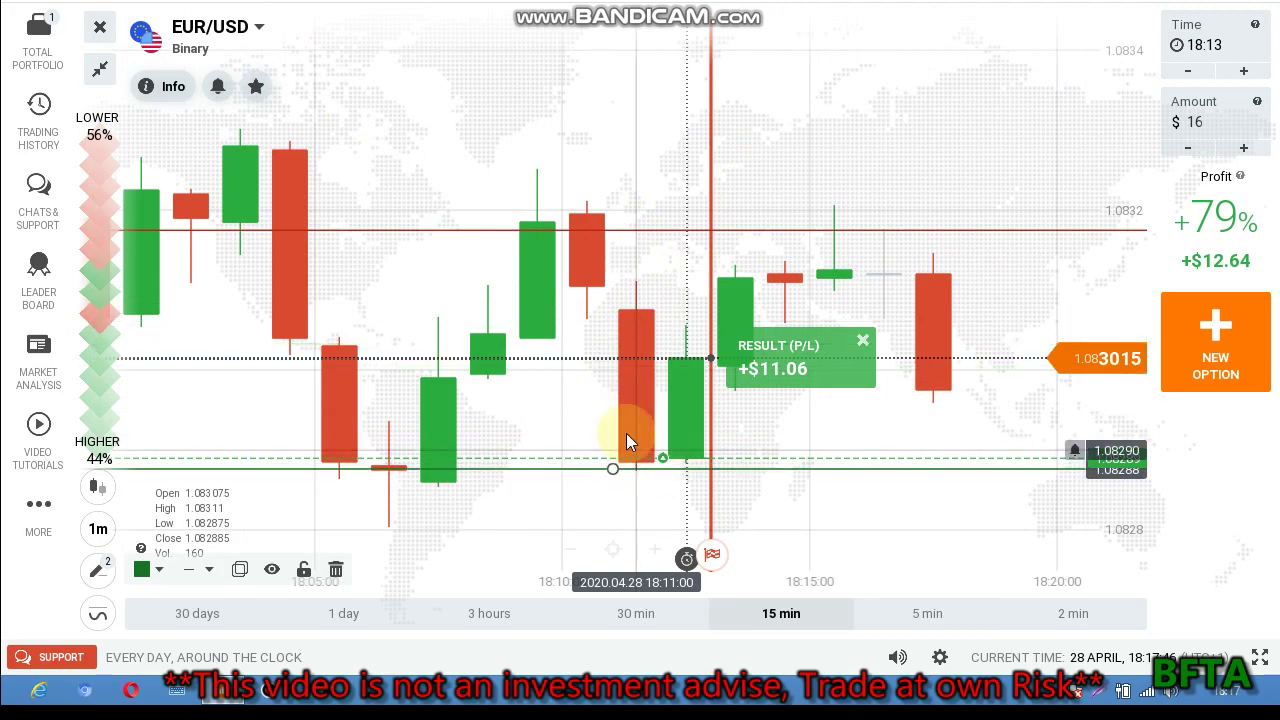
scroll(452, 478, down, 3)
scroll(456, 497, down, 3)
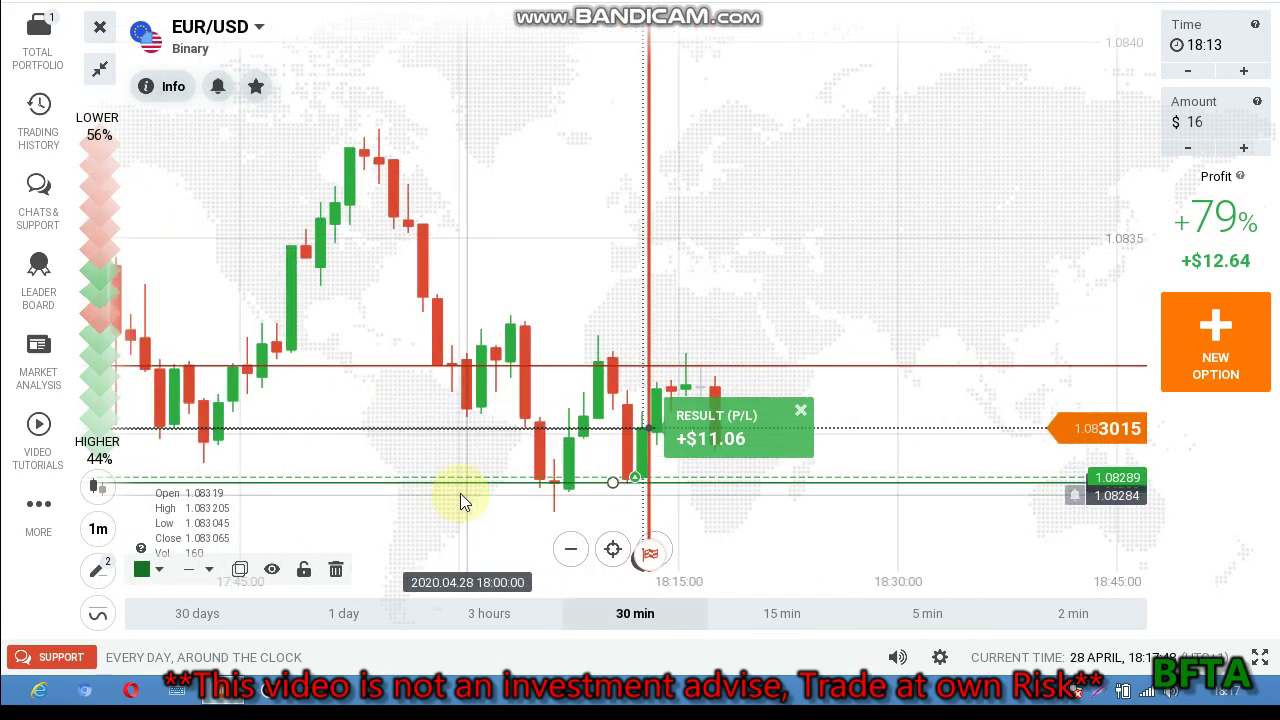
scroll(679, 348, up, 3)
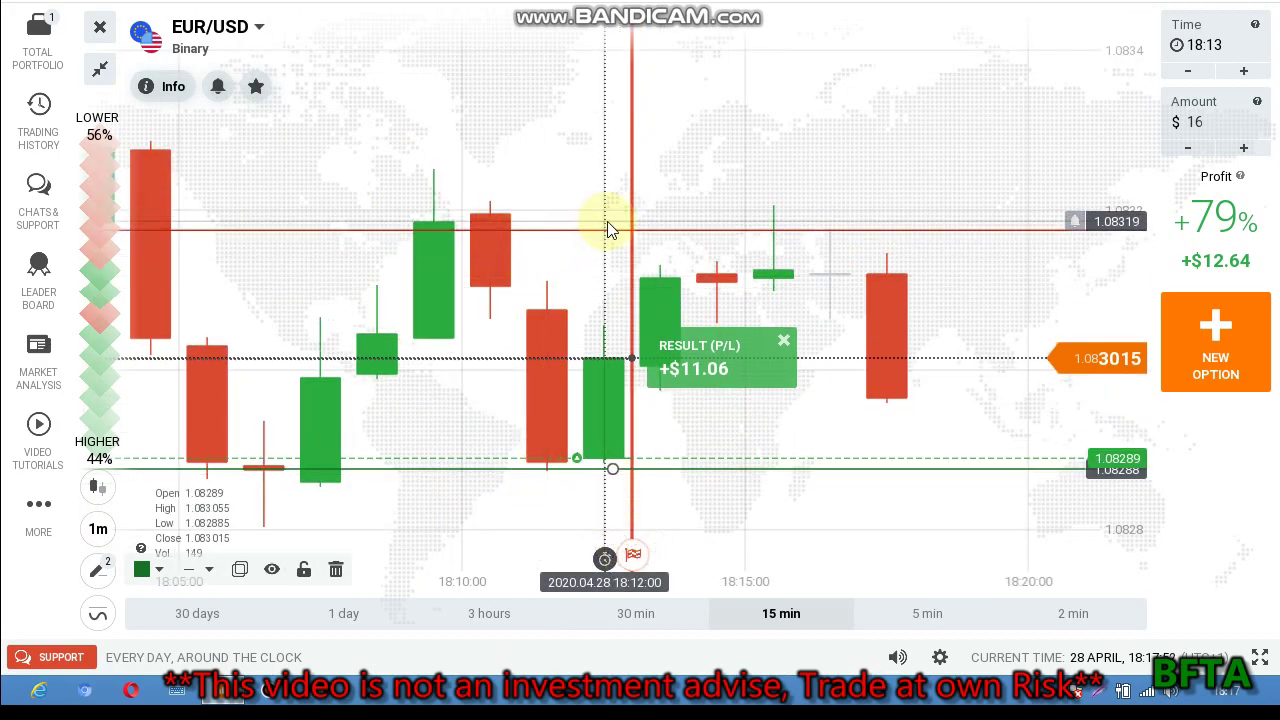
drag(616, 230, 594, 278)
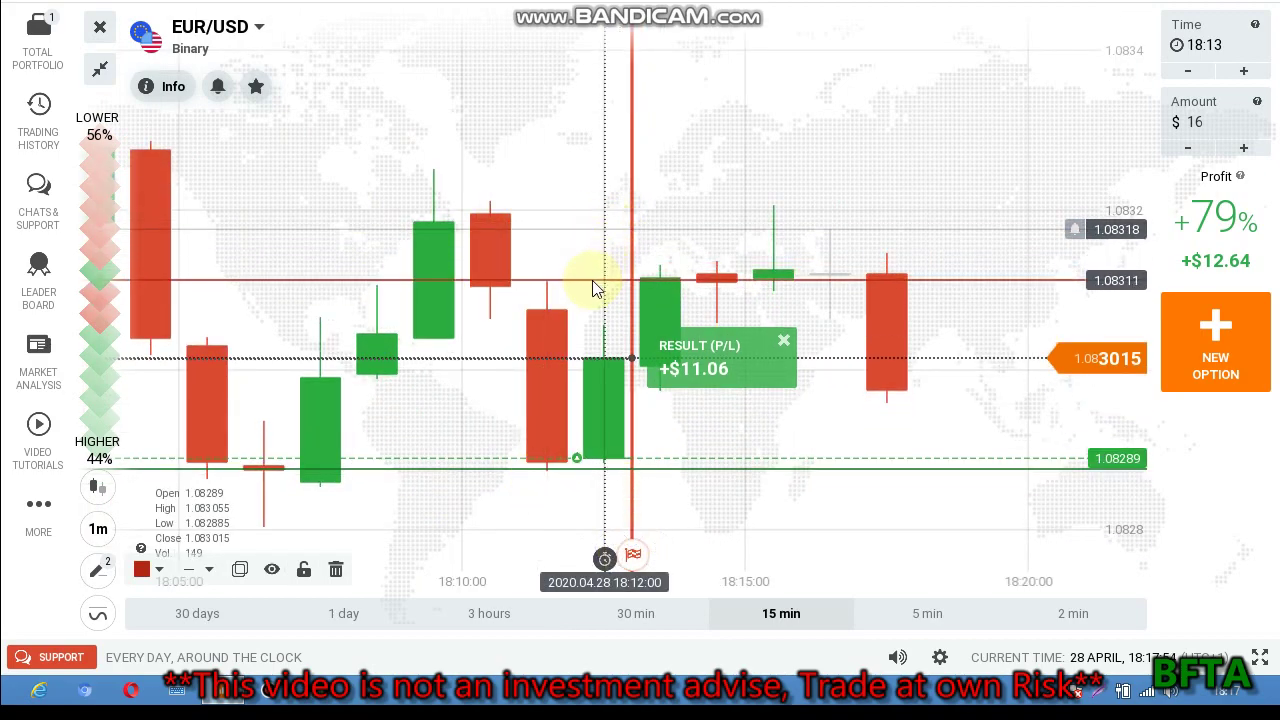
click(593, 282)
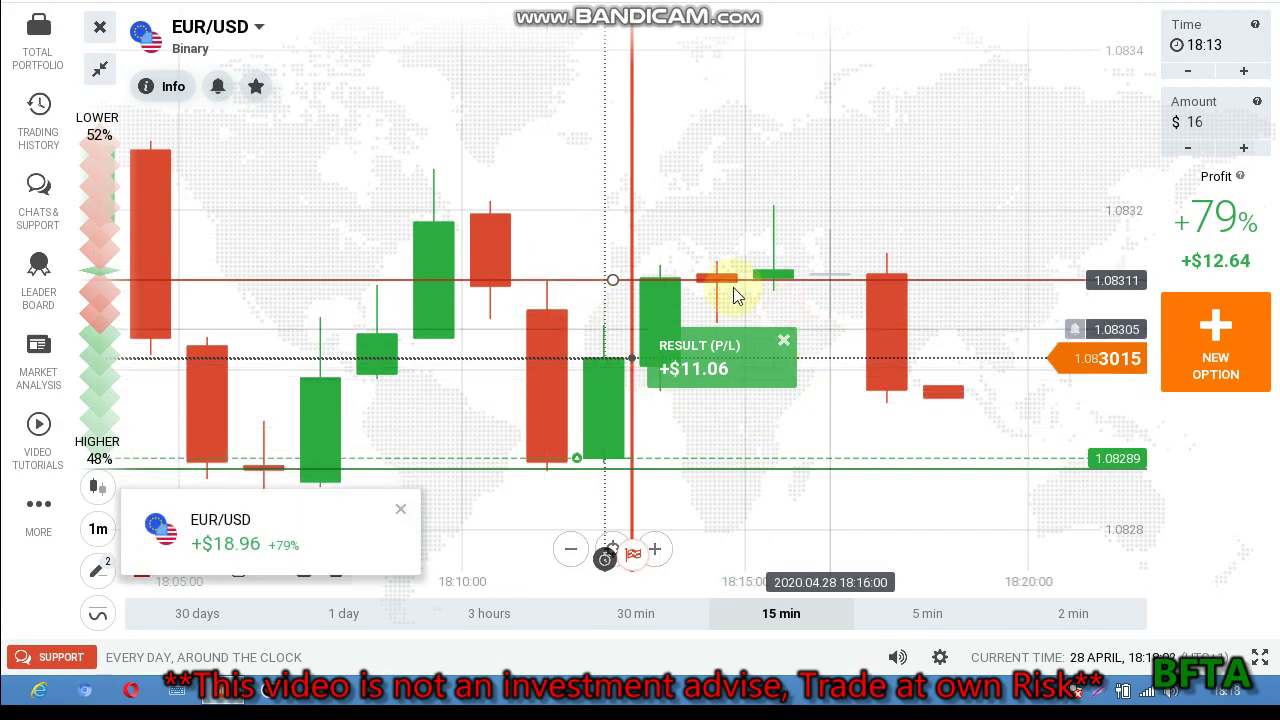
On the 18:14 option's chart, align the green line with the 18:12 candle's low and the red line with its high
scroll(417, 63, up, 3)
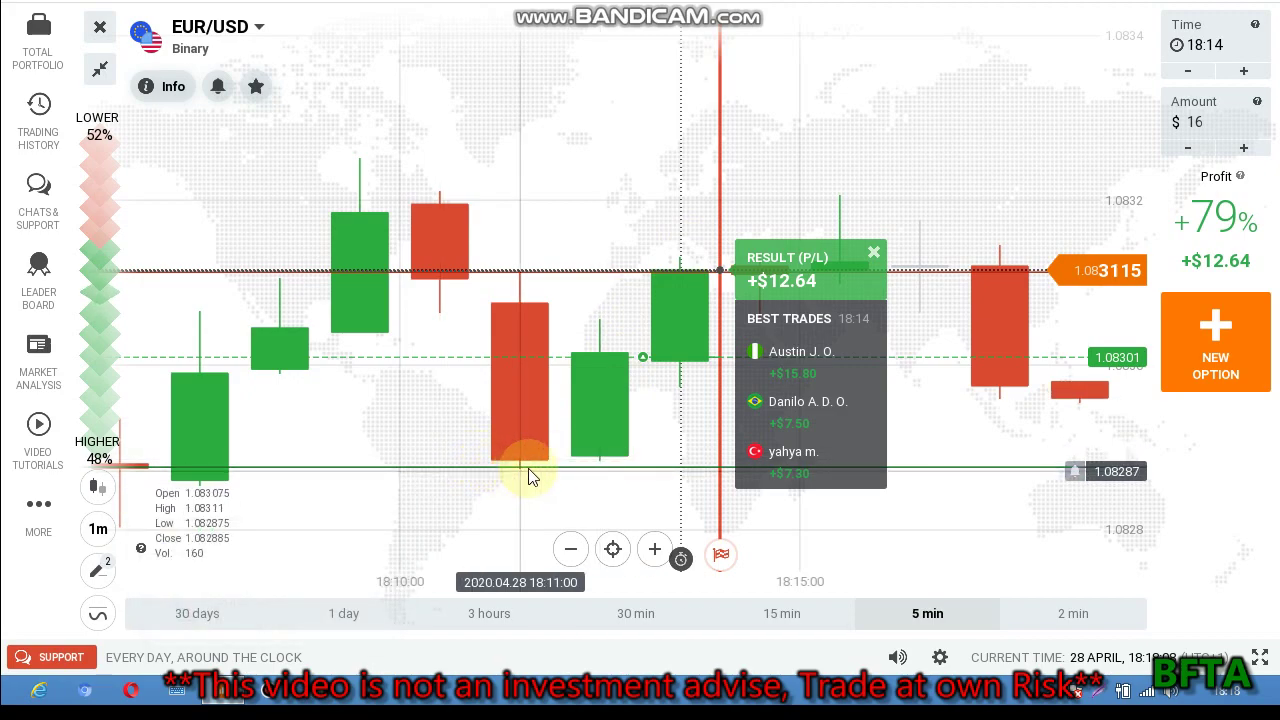
click(609, 469)
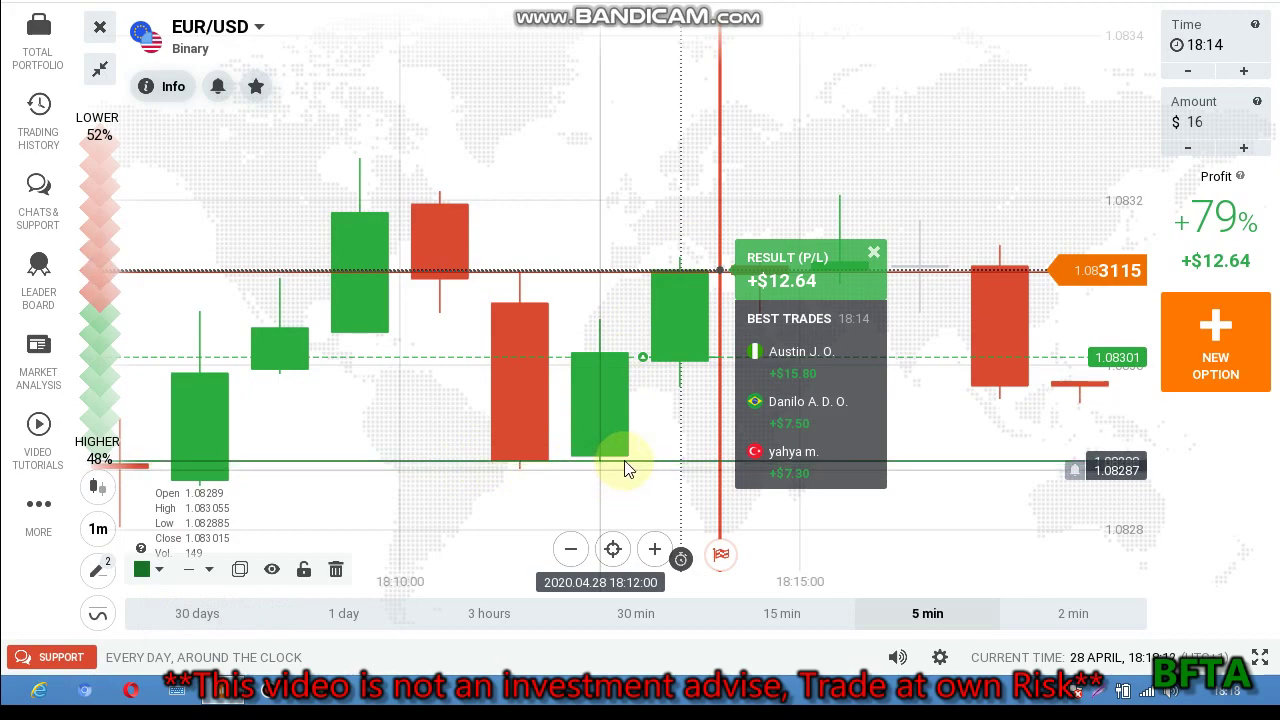
drag(614, 276, 627, 321)
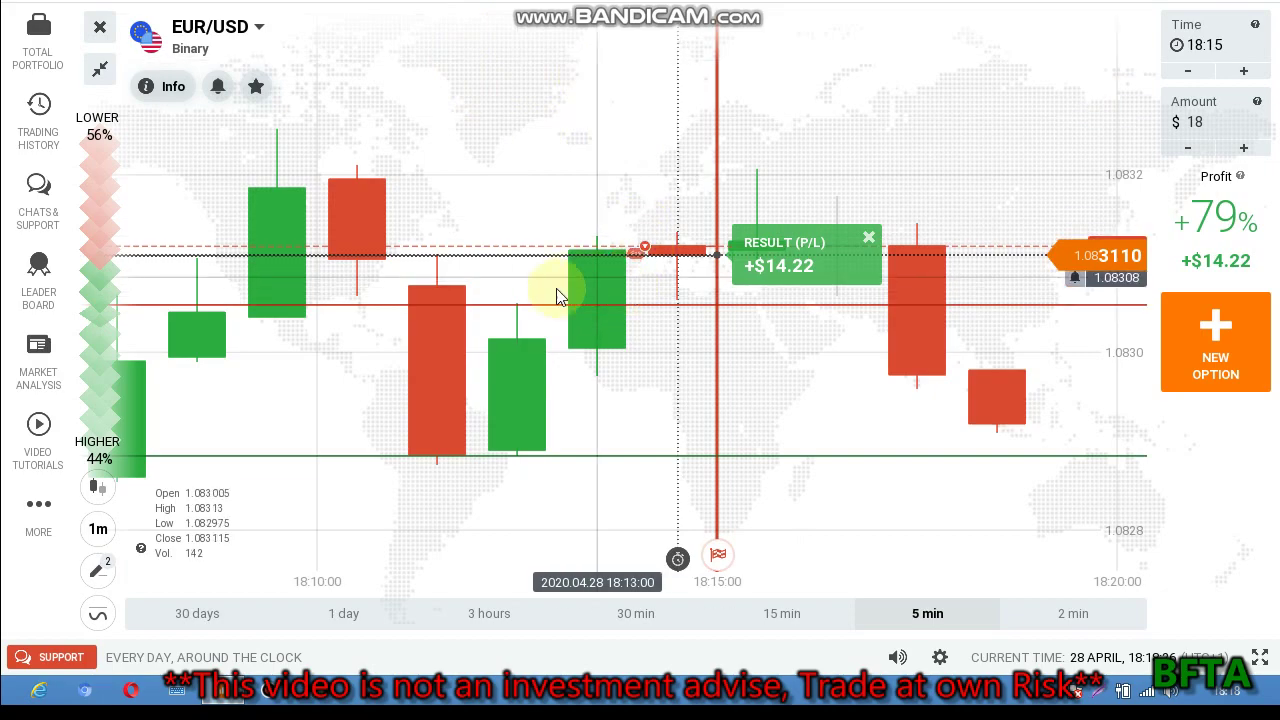
On the 18:15 option, align the red line with the 18:13 candle's high and the green line at 1.08297, then check the wider trend
drag(613, 308, 619, 243)
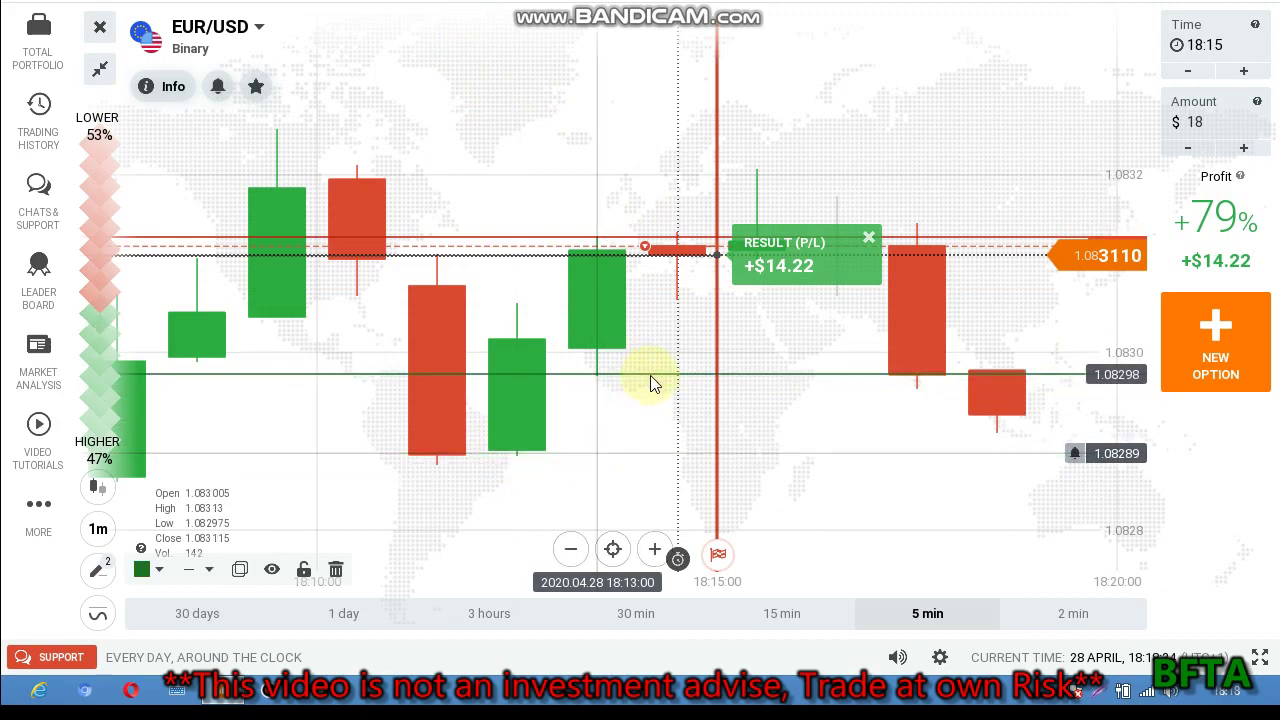
drag(651, 376, 651, 378)
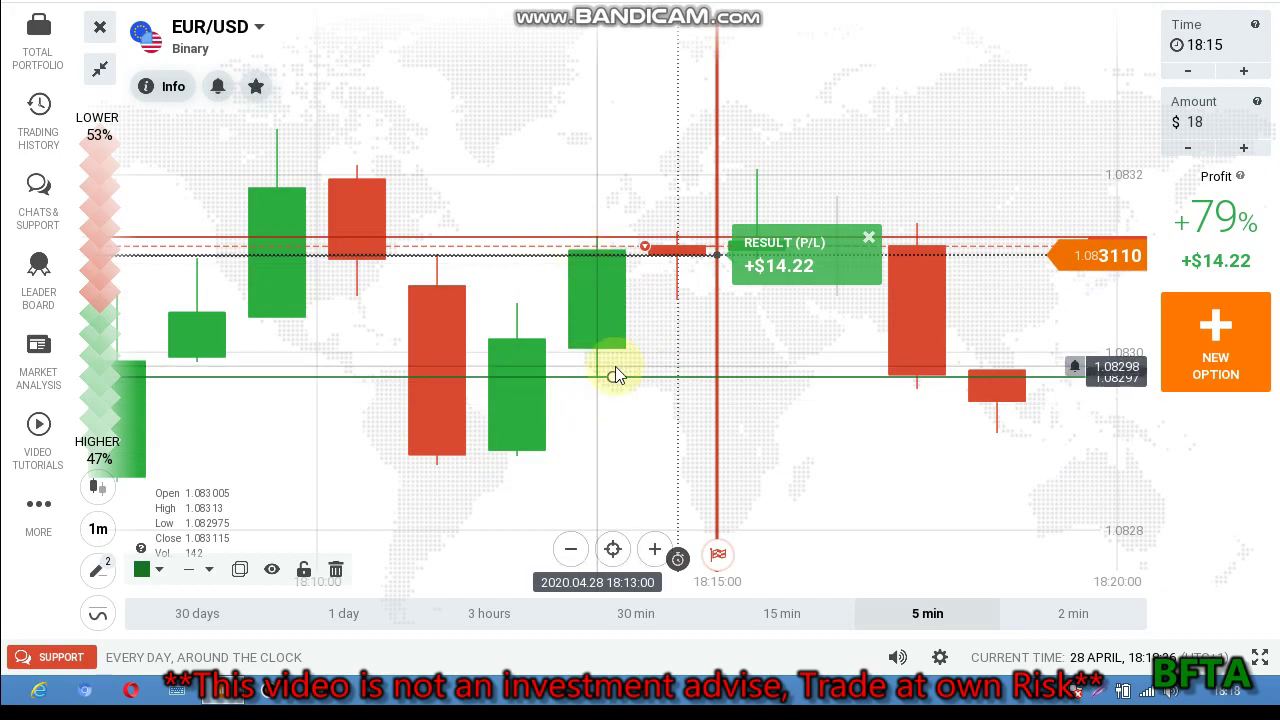
scroll(615, 366, down, 5)
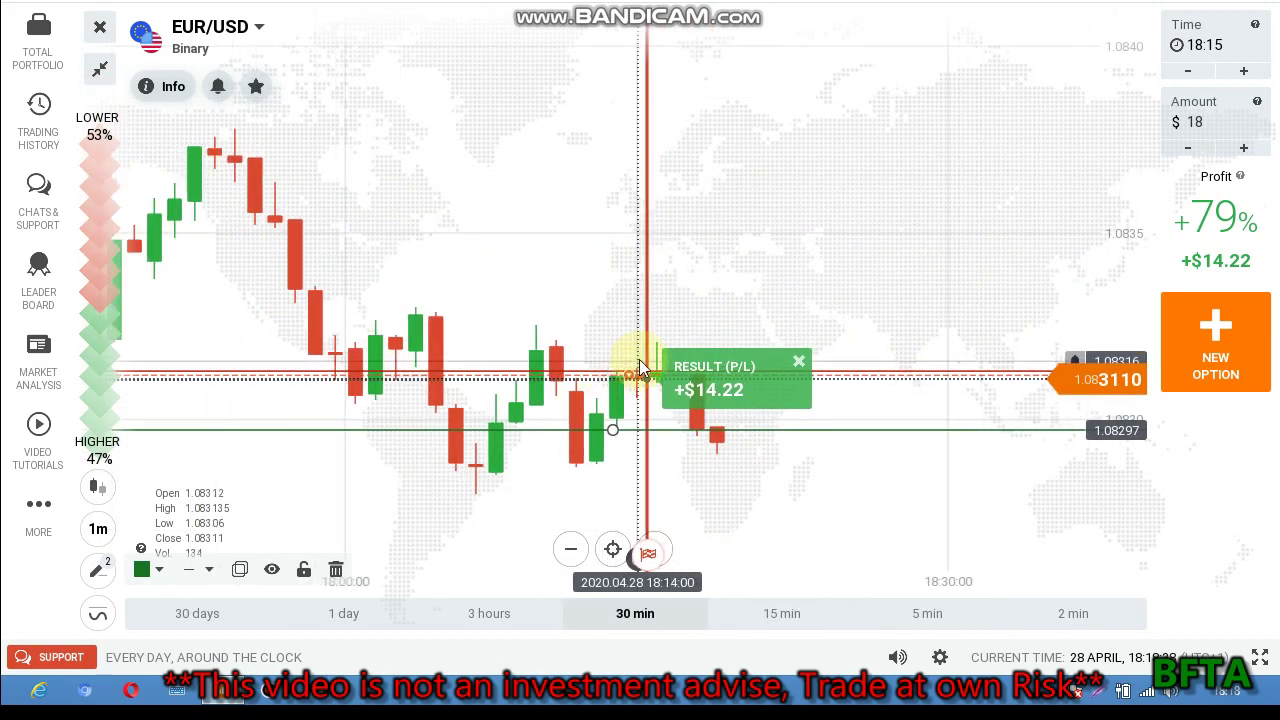
scroll(640, 368, up, 4)
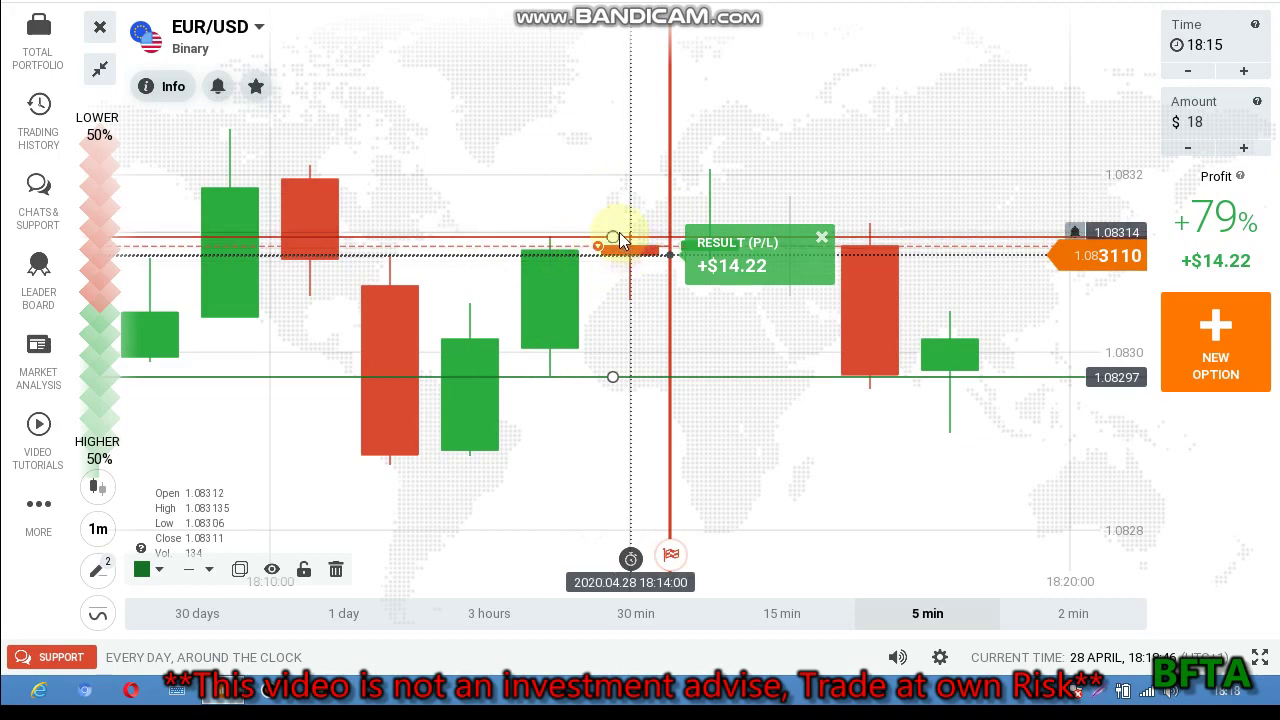
scroll(632, 338, down, 4)
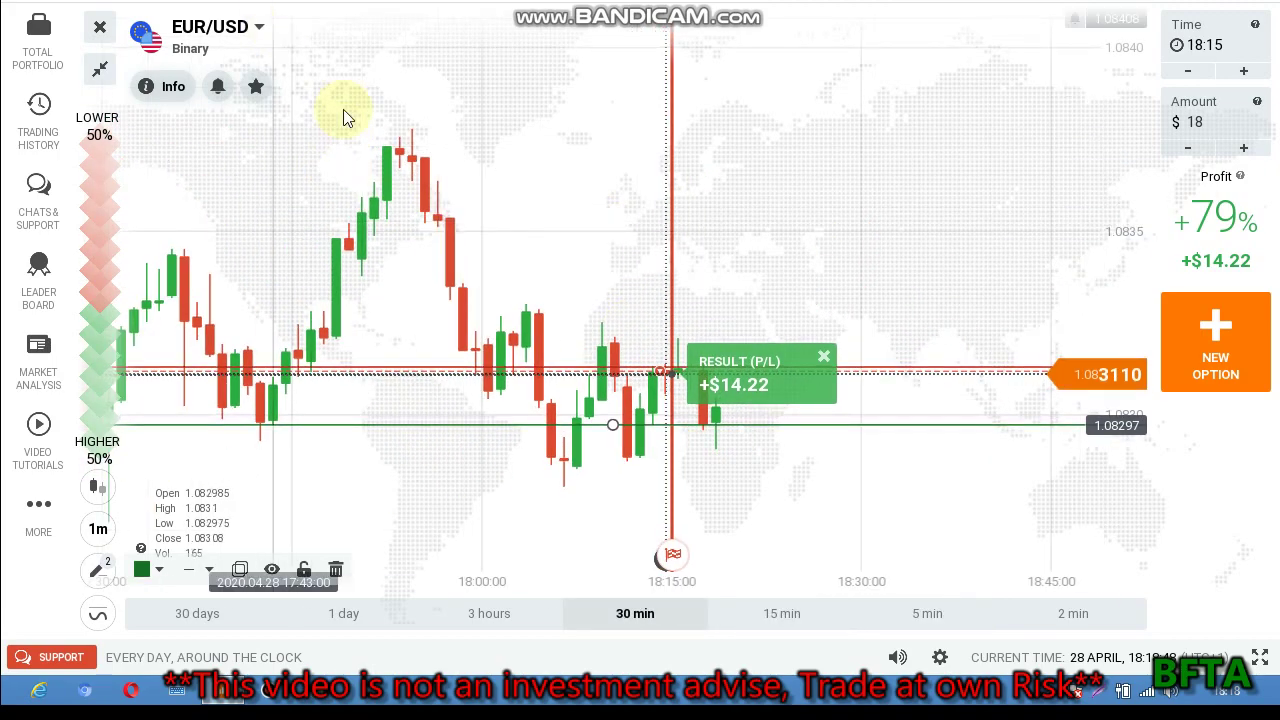
scroll(730, 318, up, 4)
drag(477, 366, 609, 360)
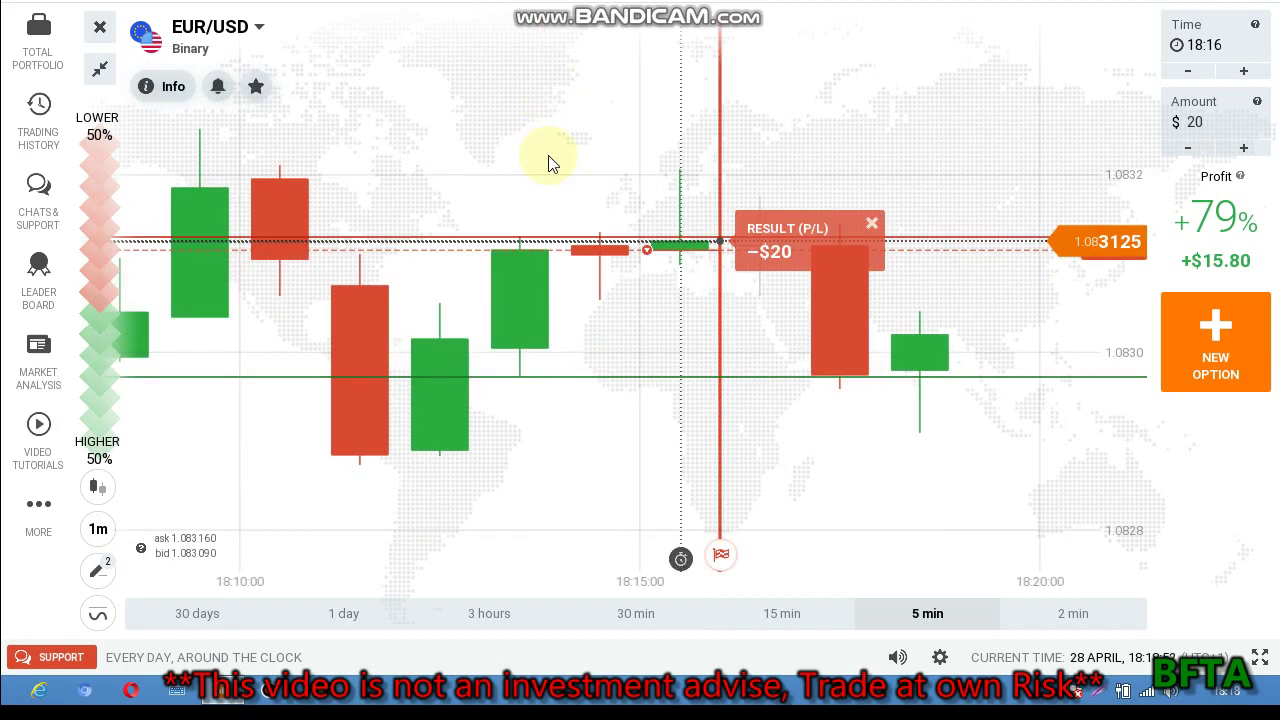
On the 18:17 option, mark the 18:15 candle with the red line at 1.08320 and green line at 1.08310, then check the wider trend
scroll(711, 242, up, 2)
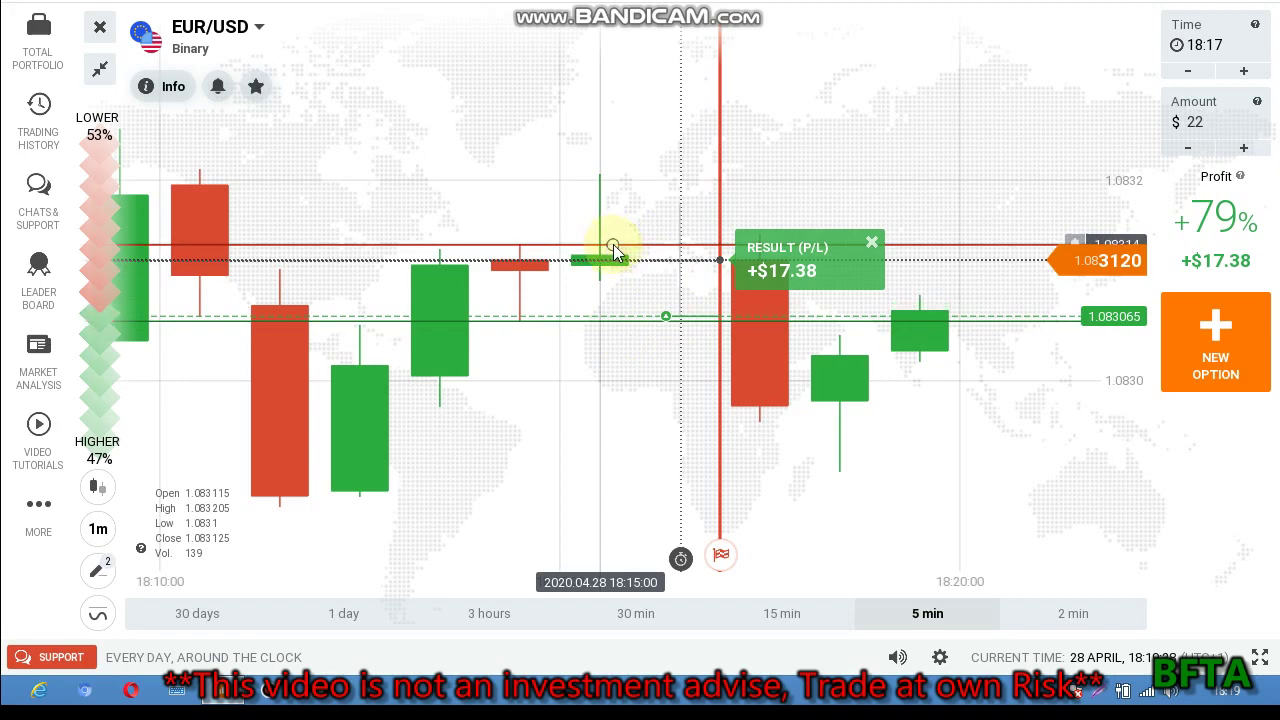
drag(613, 245, 609, 178)
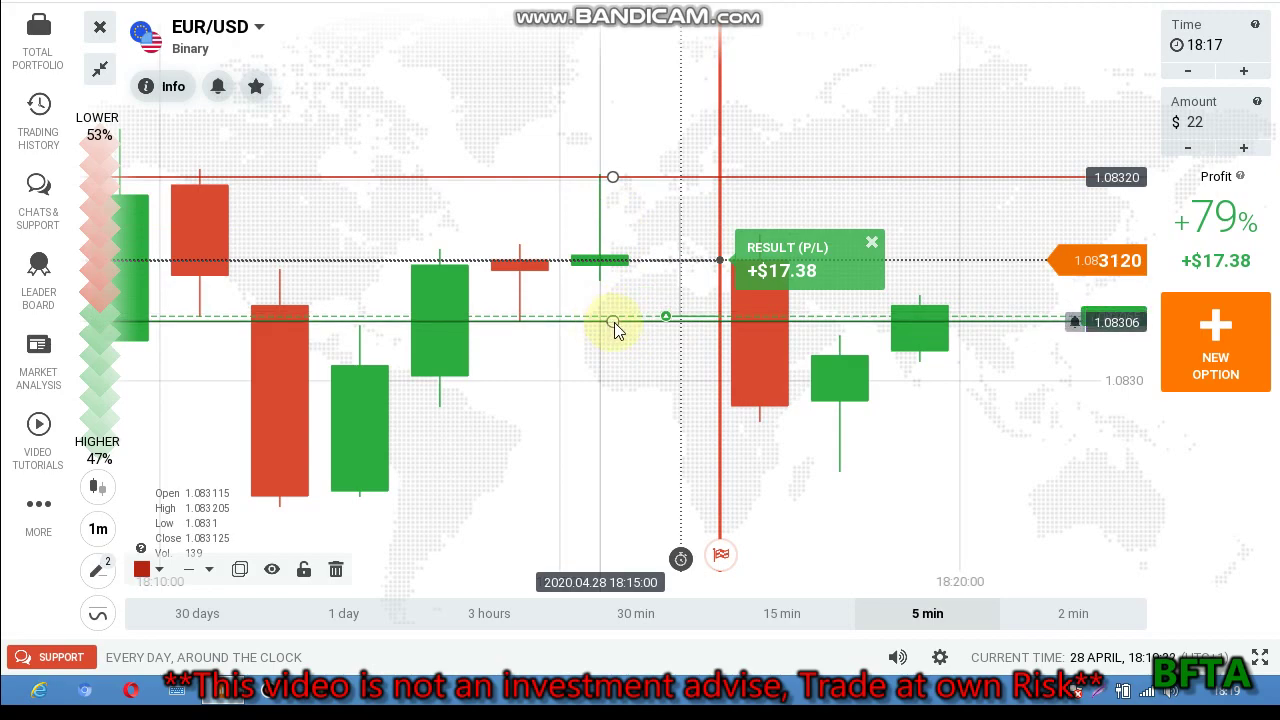
drag(614, 322, 626, 277)
scroll(621, 280, down, 3)
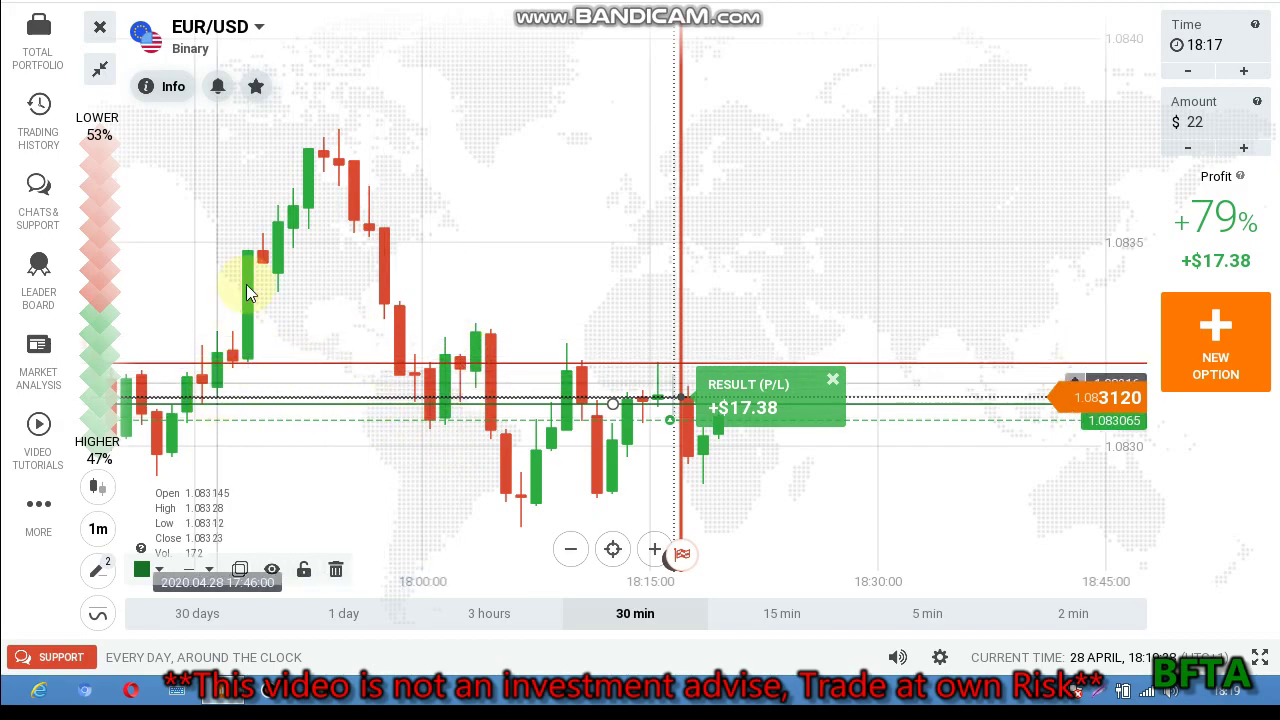
scroll(335, 370, down, 2)
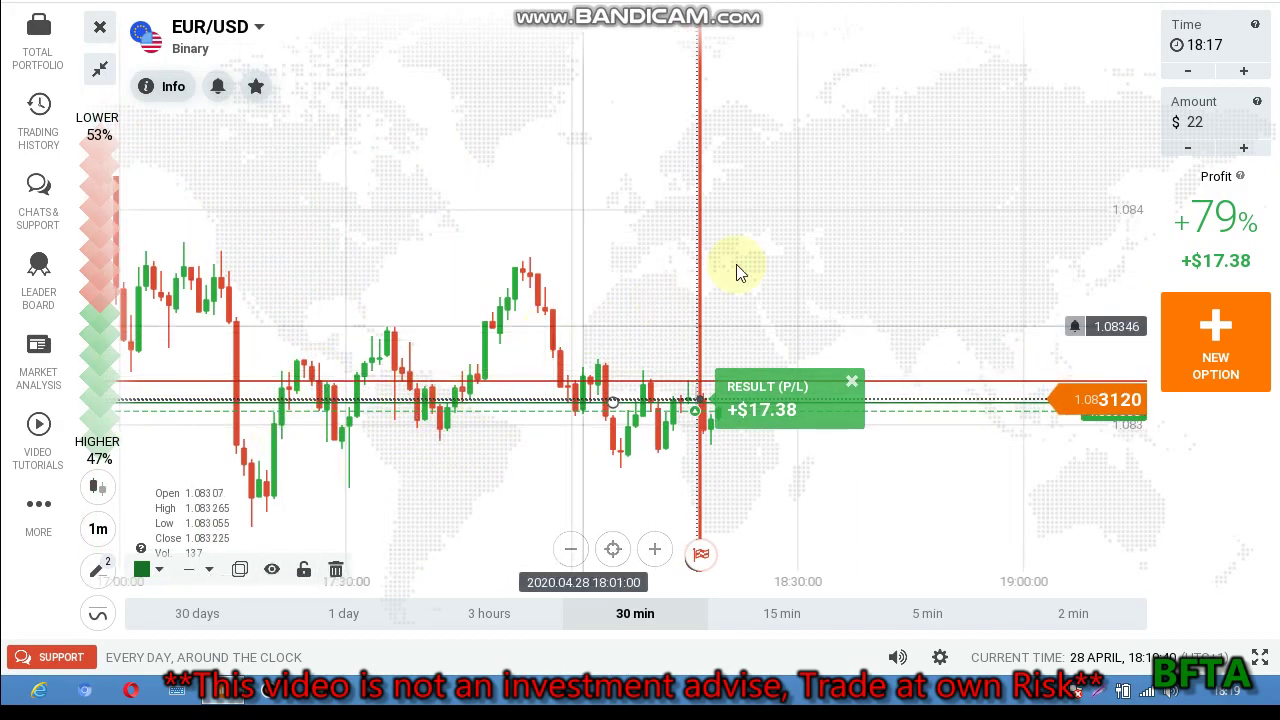
scroll(643, 266, up, 5)
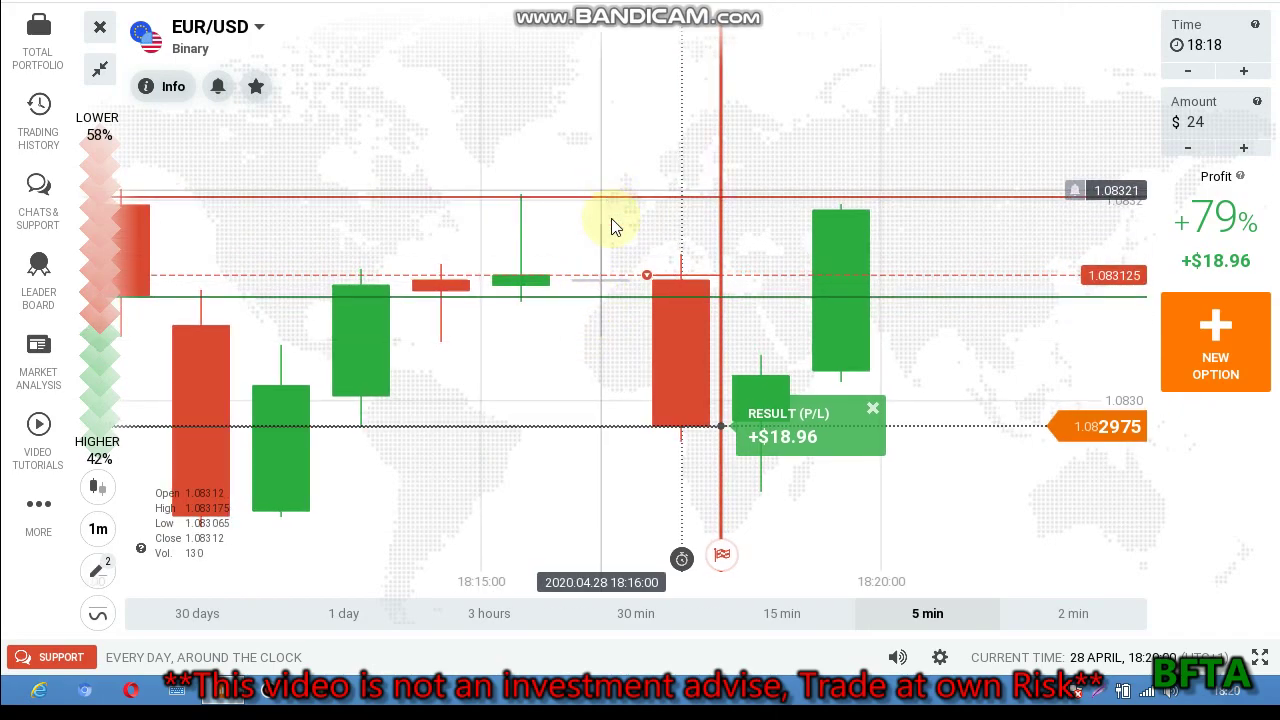
On the 18:18 option, mark the 18:16 candle with the red line at 1.08318 and green line at 1.08307, then check the wider trend
drag(616, 195, 614, 213)
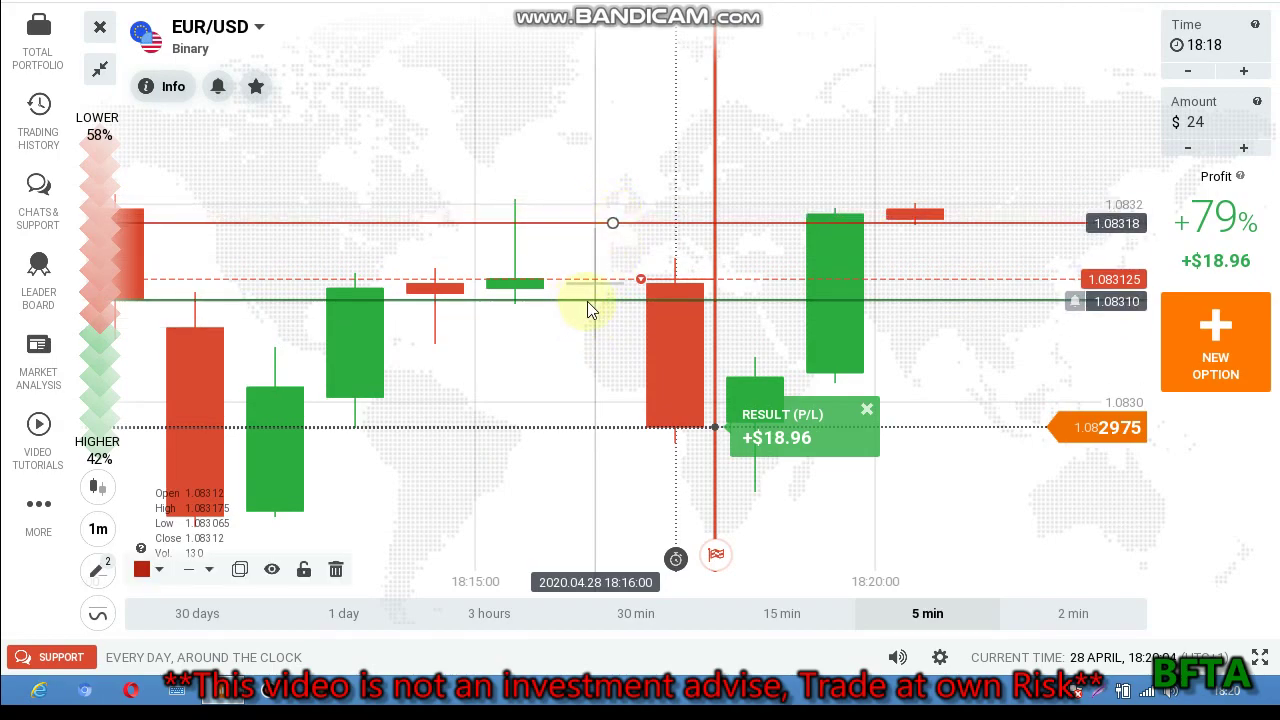
drag(611, 301, 635, 337)
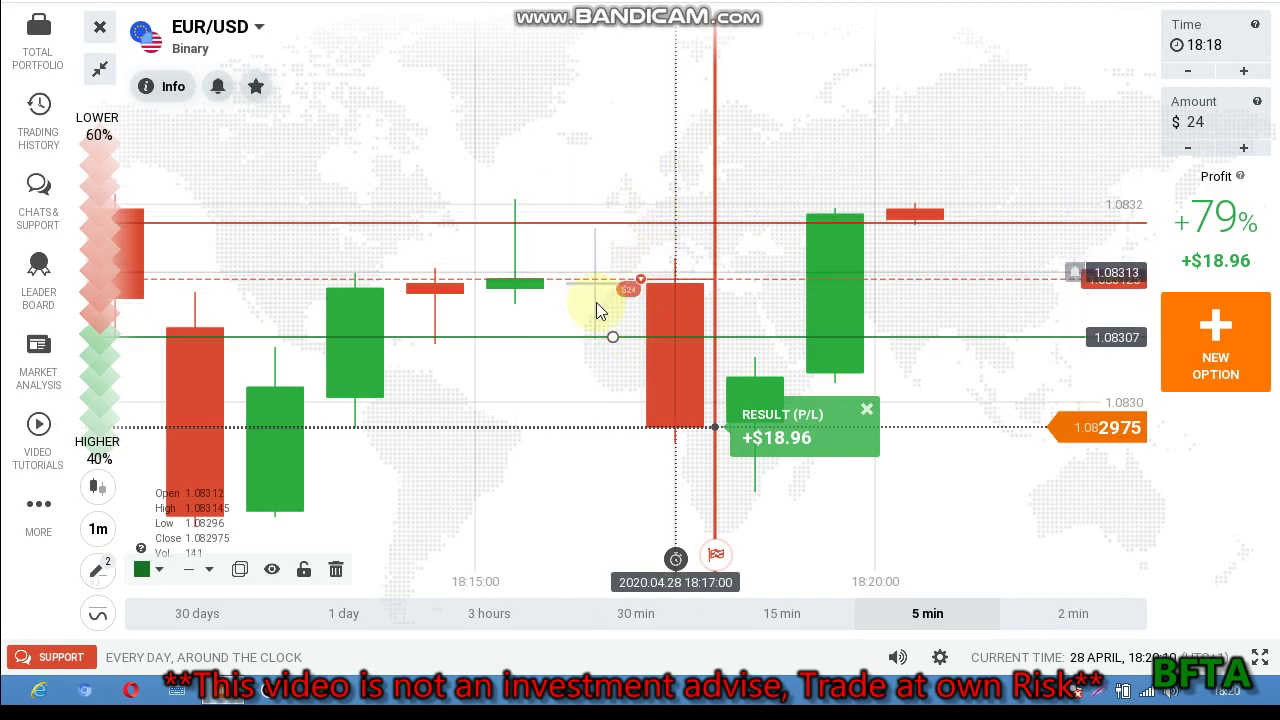
click(690, 330)
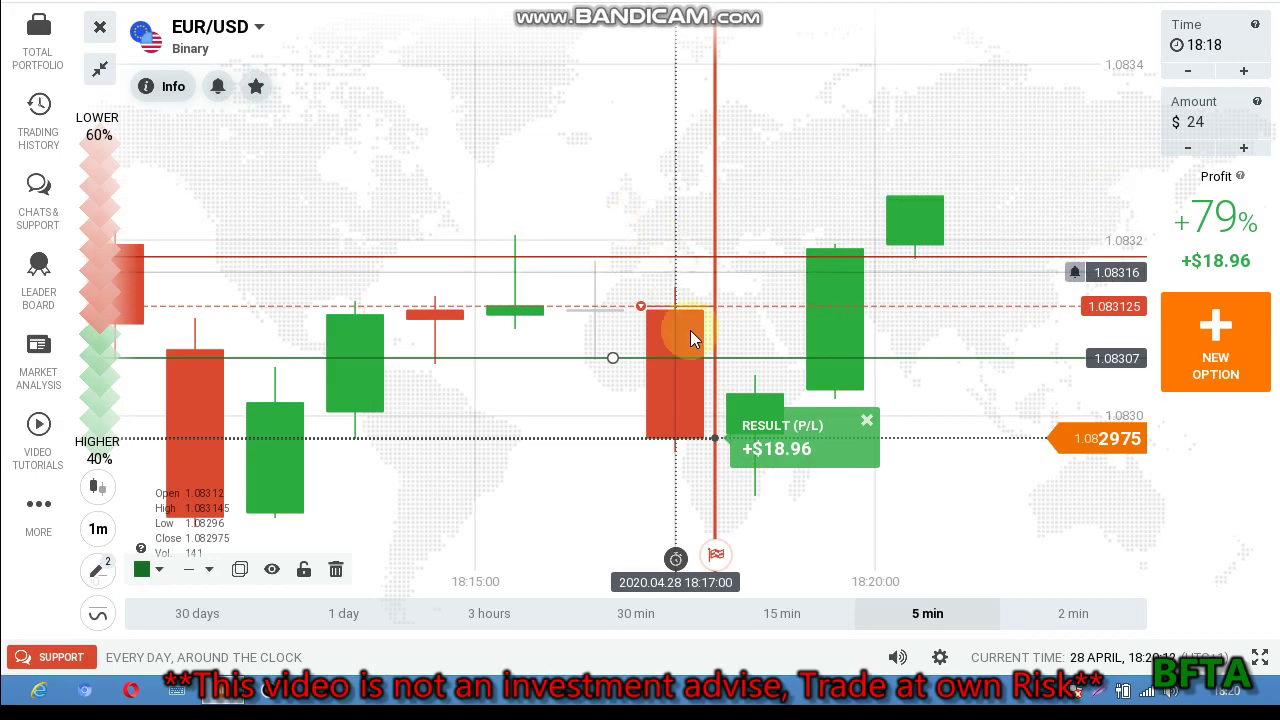
scroll(661, 406, down, 4)
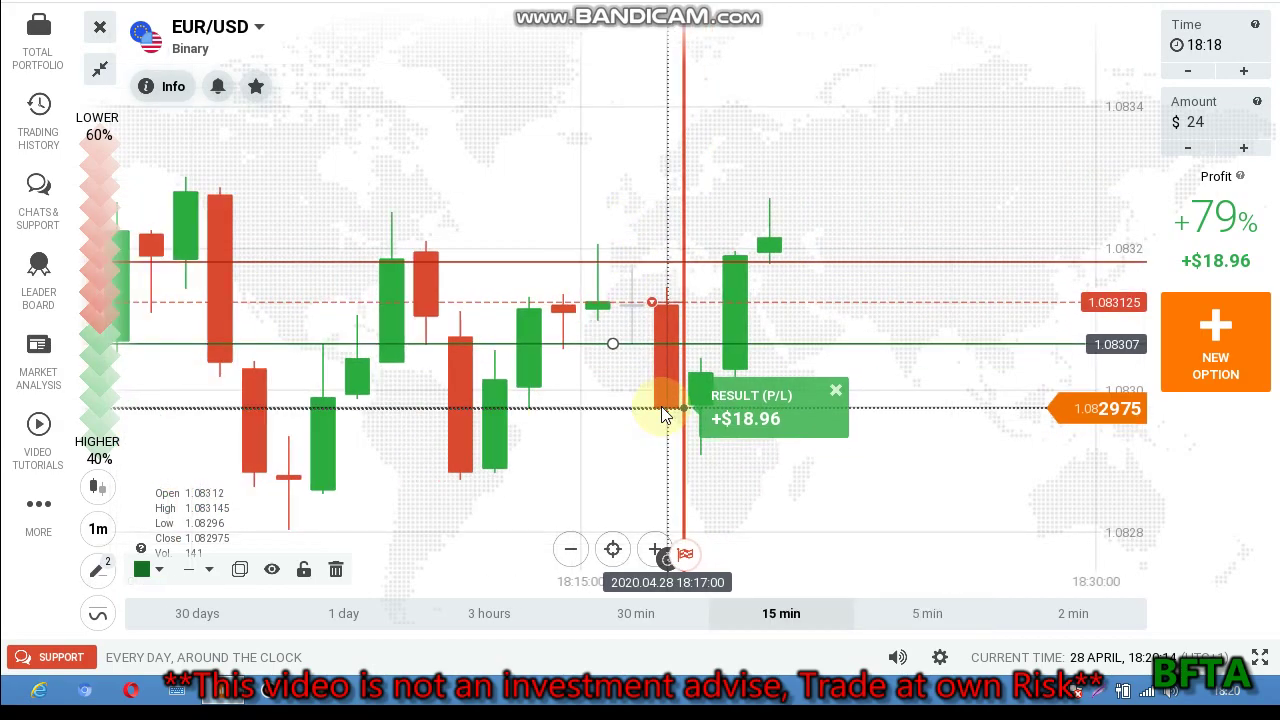
scroll(661, 406, down, 2)
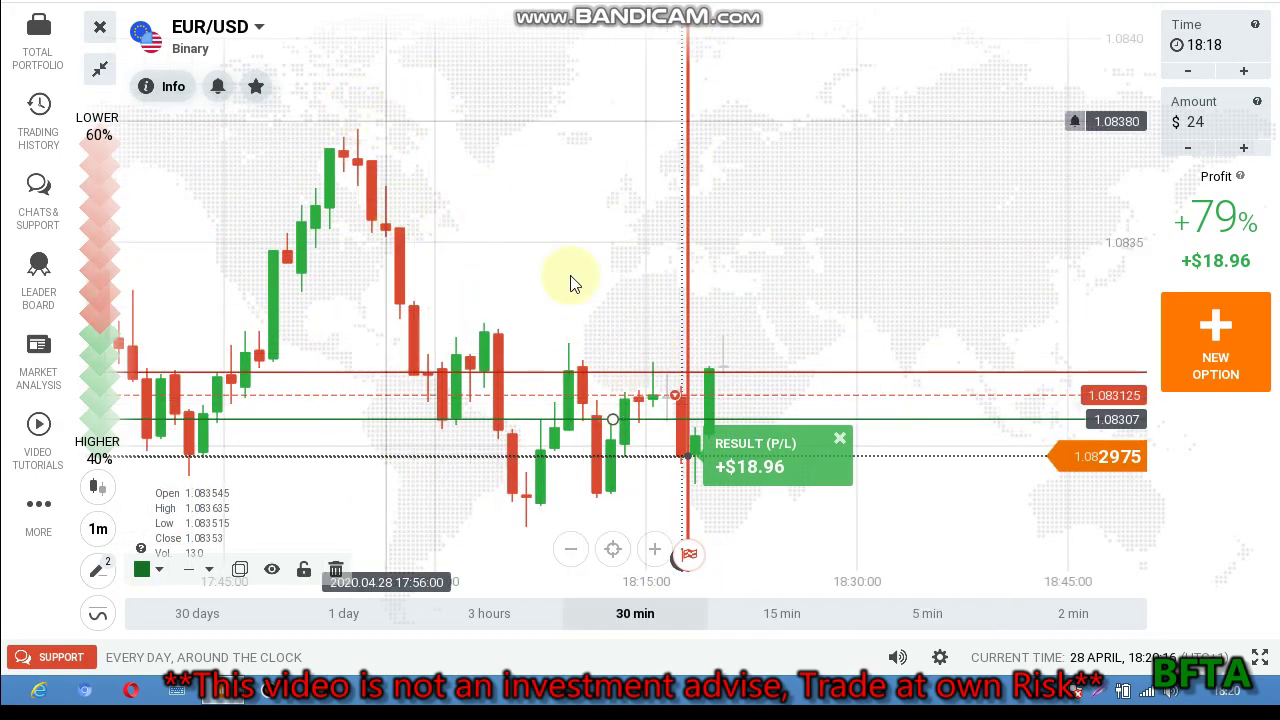
scroll(734, 293, up, 6)
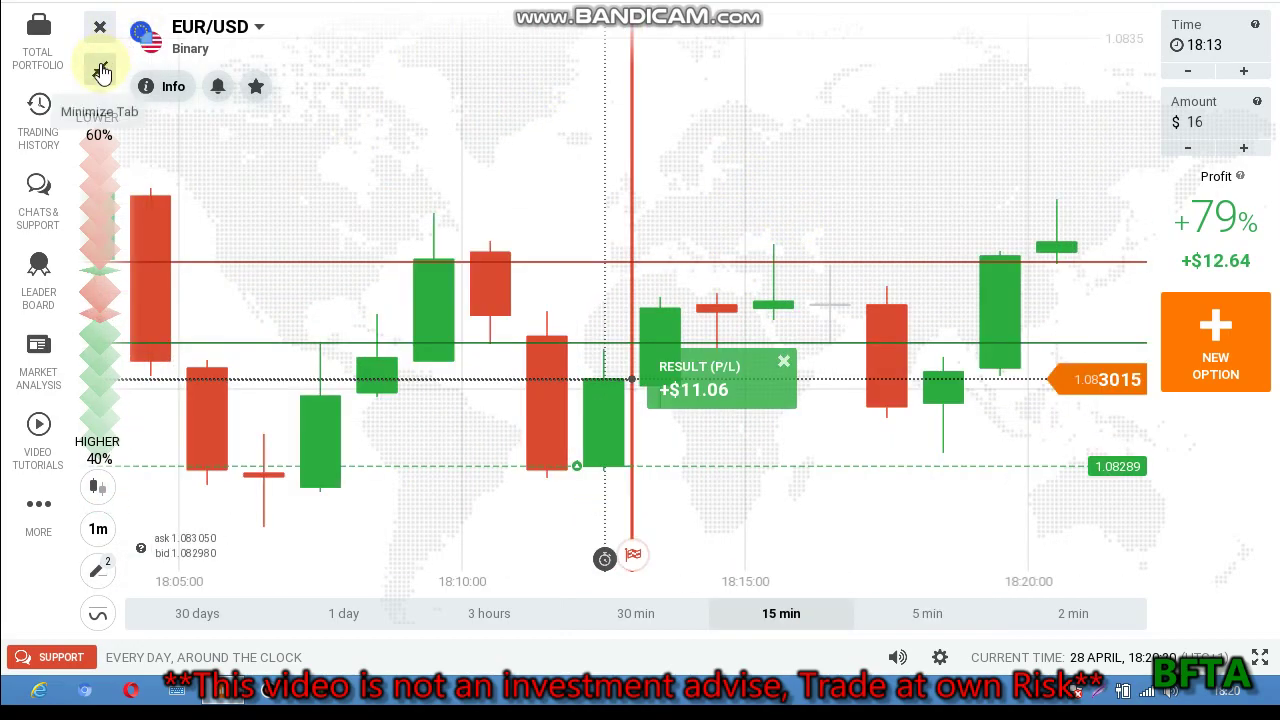
Review the six option charts side by side, then reopen the 18:13 chart and examine the recent trend over shorter and longer time ranges
click(100, 67)
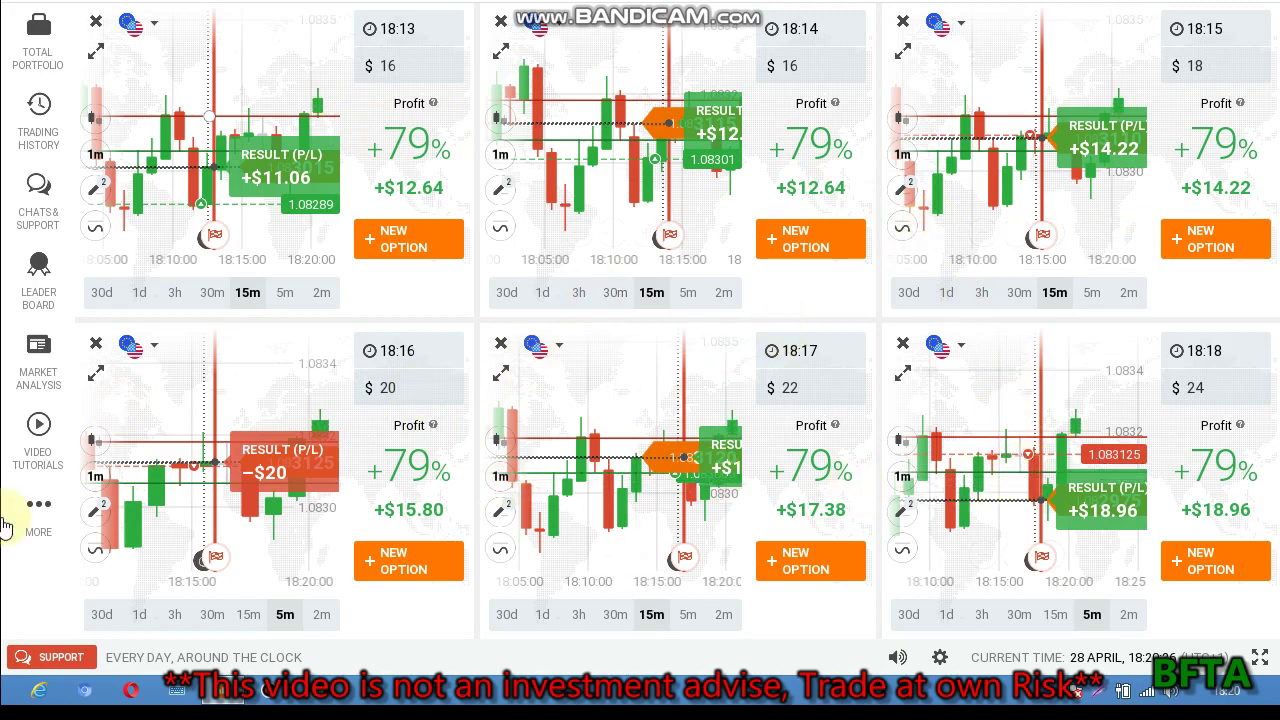
click(97, 56)
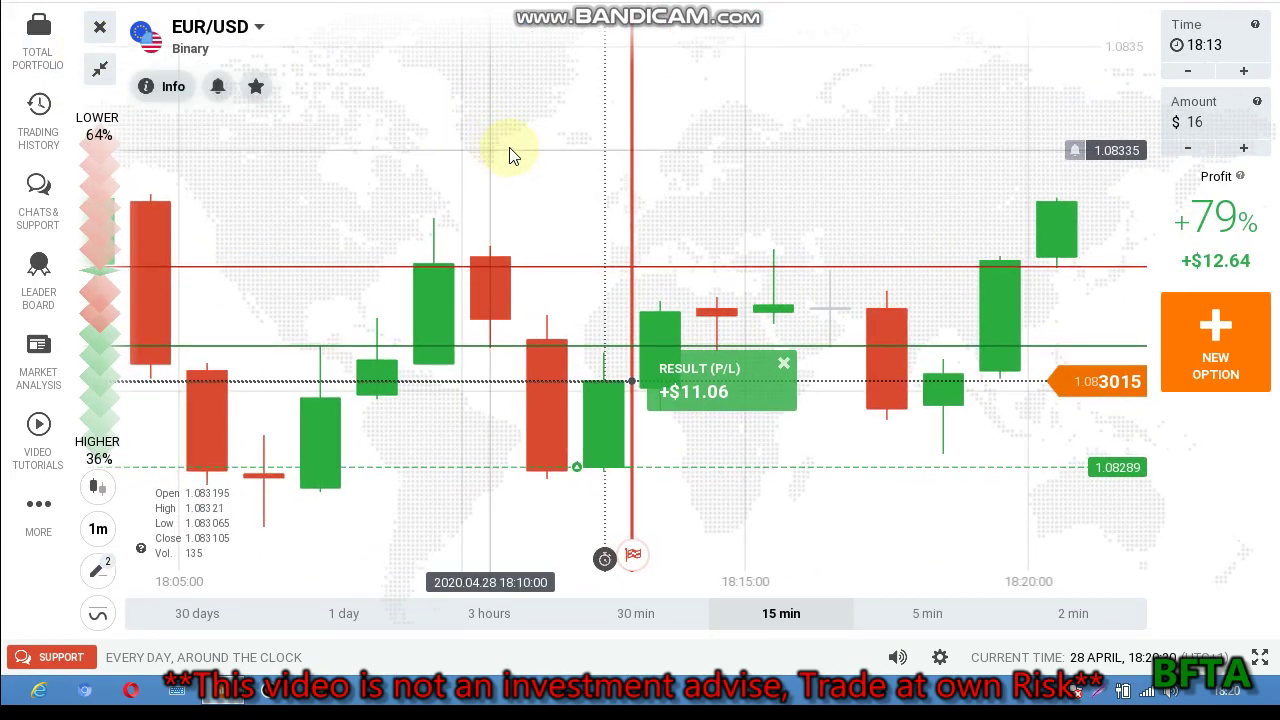
scroll(832, 186, down, 5)
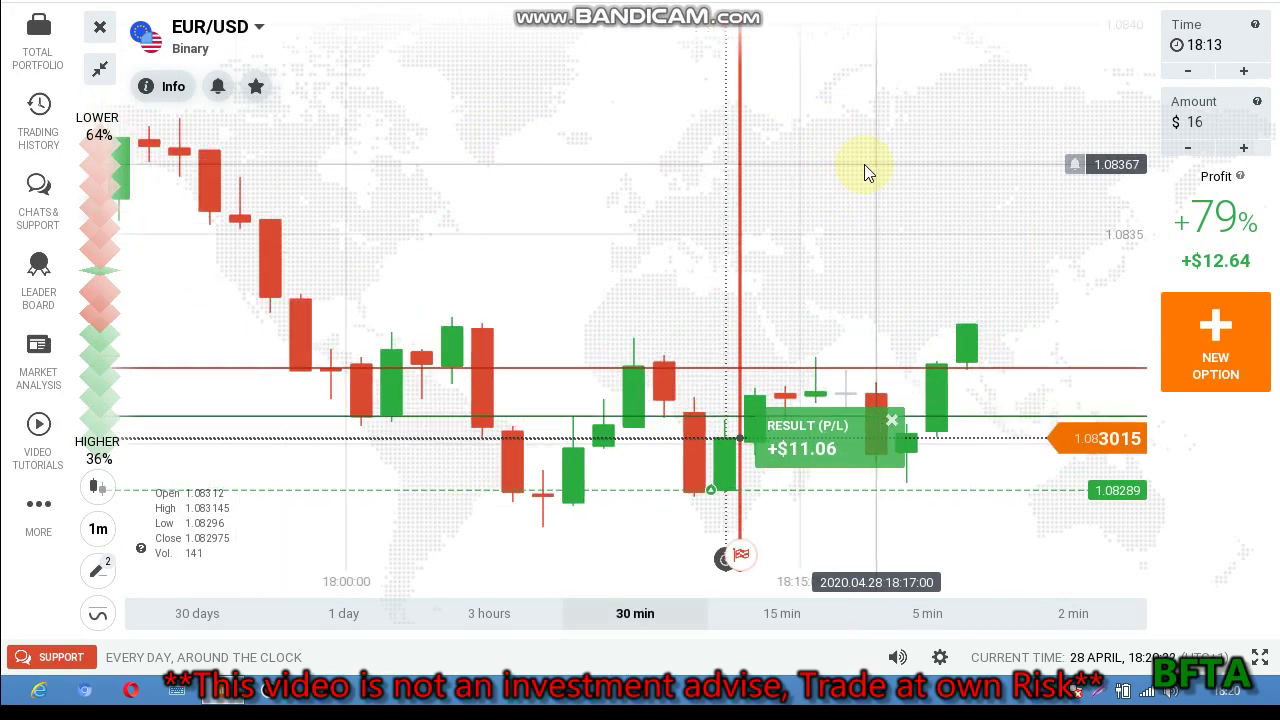
scroll(900, 308, up, 4)
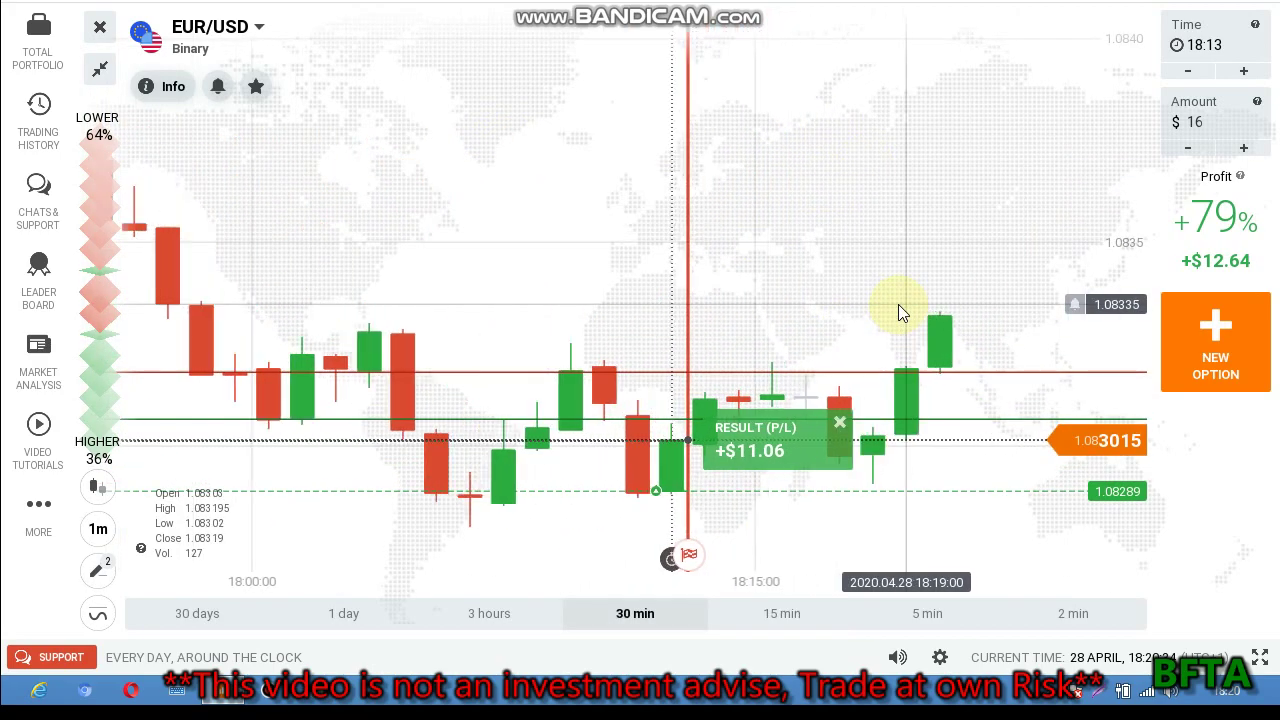
scroll(741, 241, down, 4)
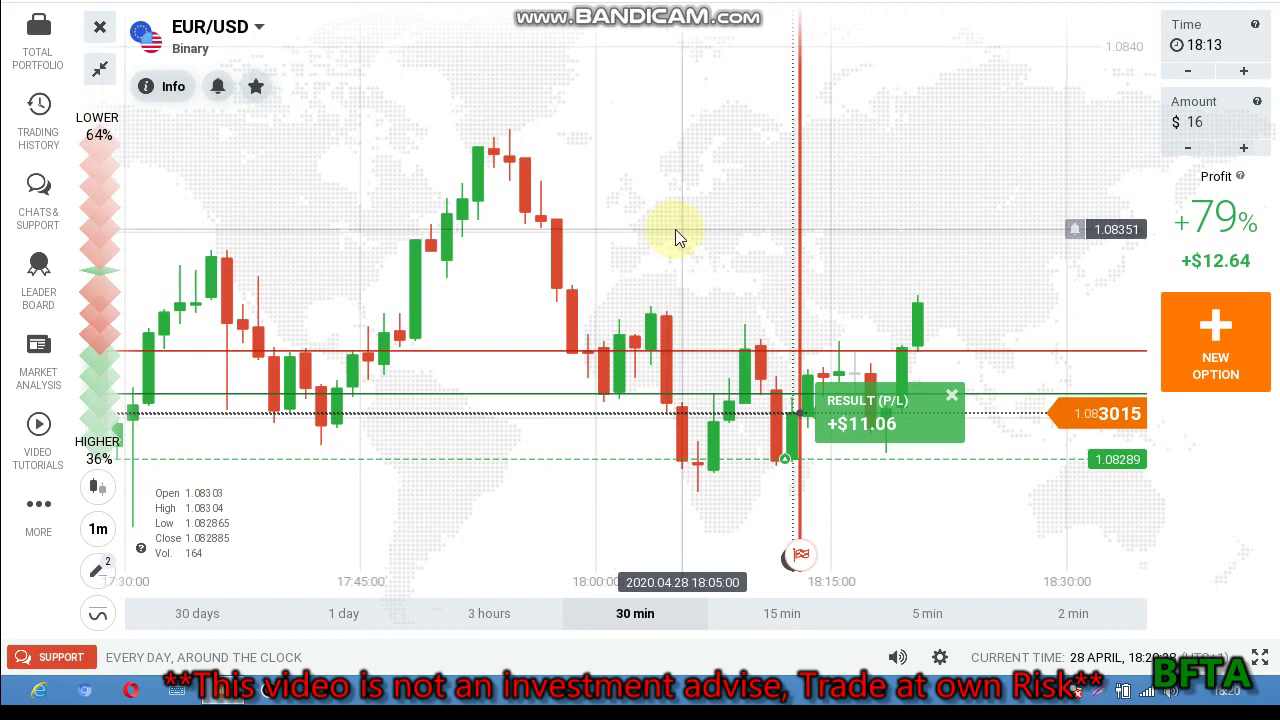
scroll(675, 230, down, 1)
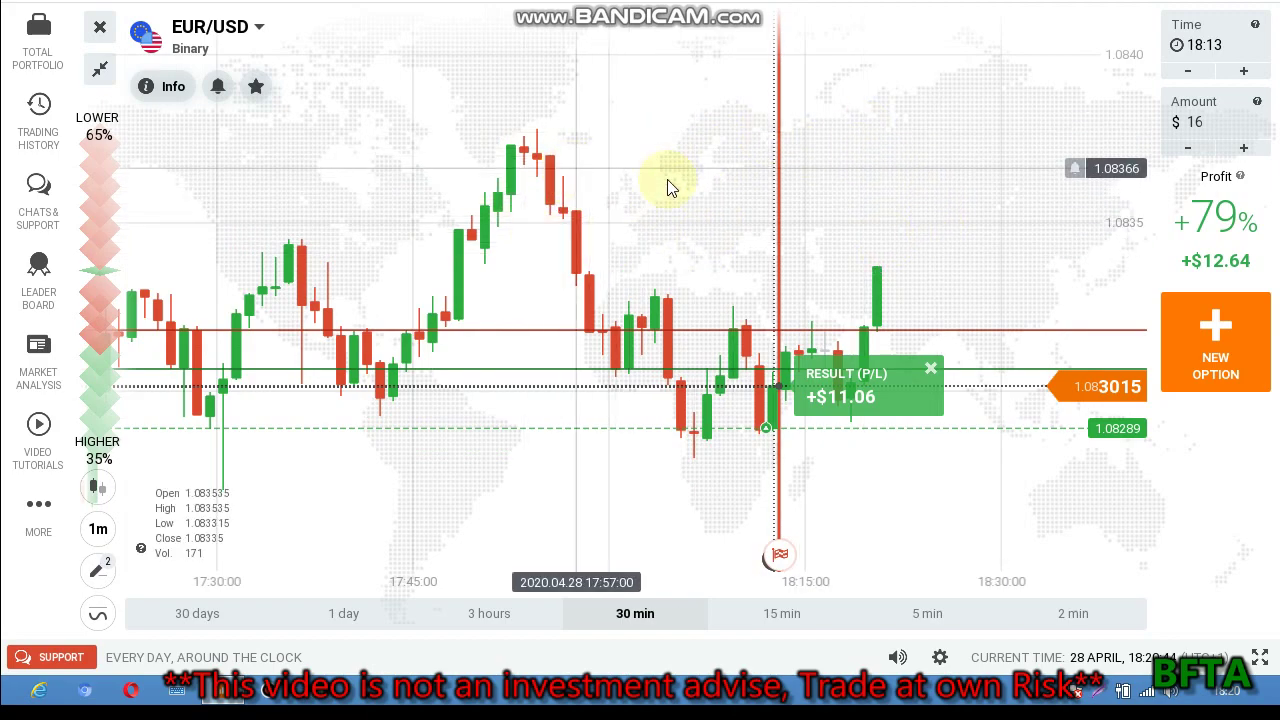
scroll(984, 170, up, 1)
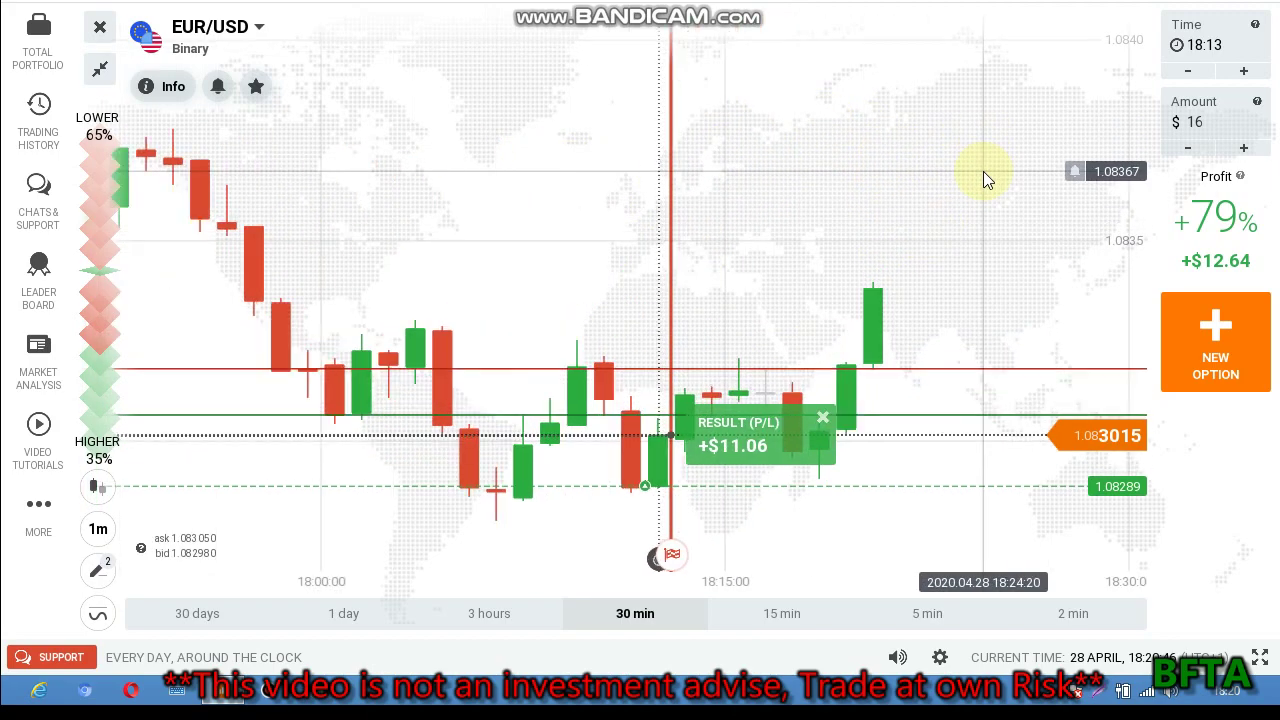
scroll(983, 171, up, 1)
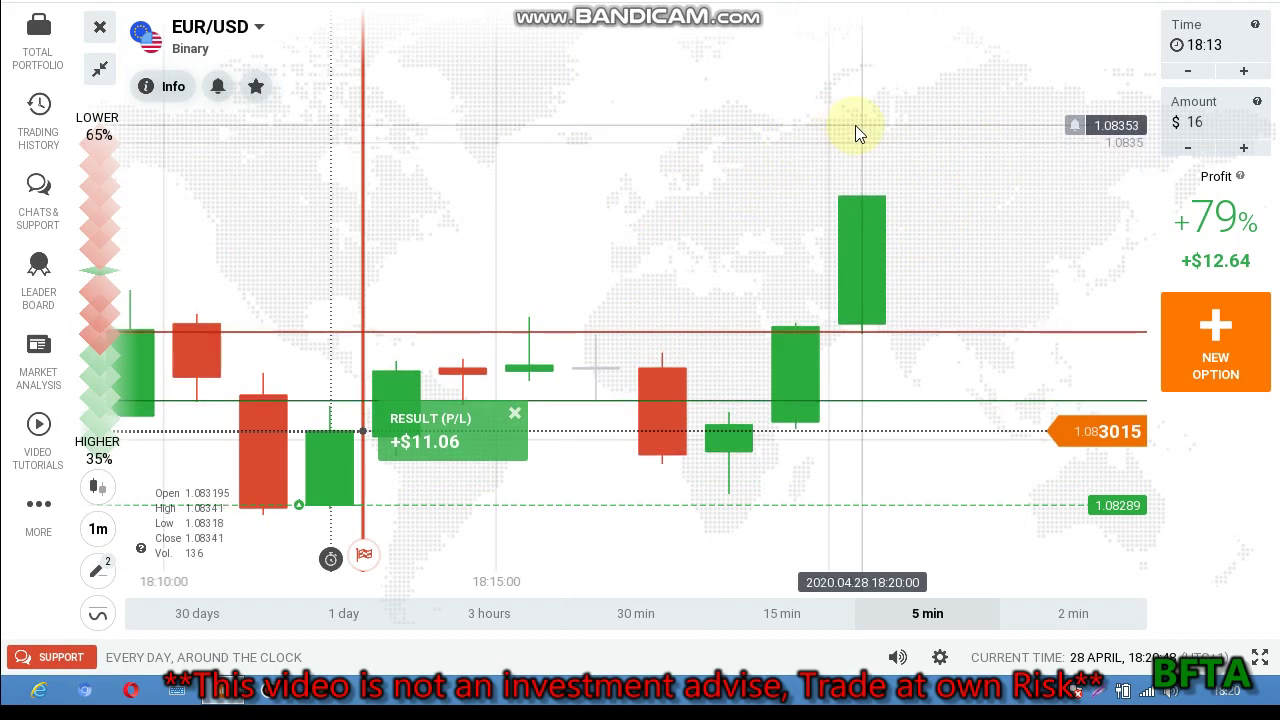
scroll(790, 160, down, 1)
scroll(720, 320, up, 1)
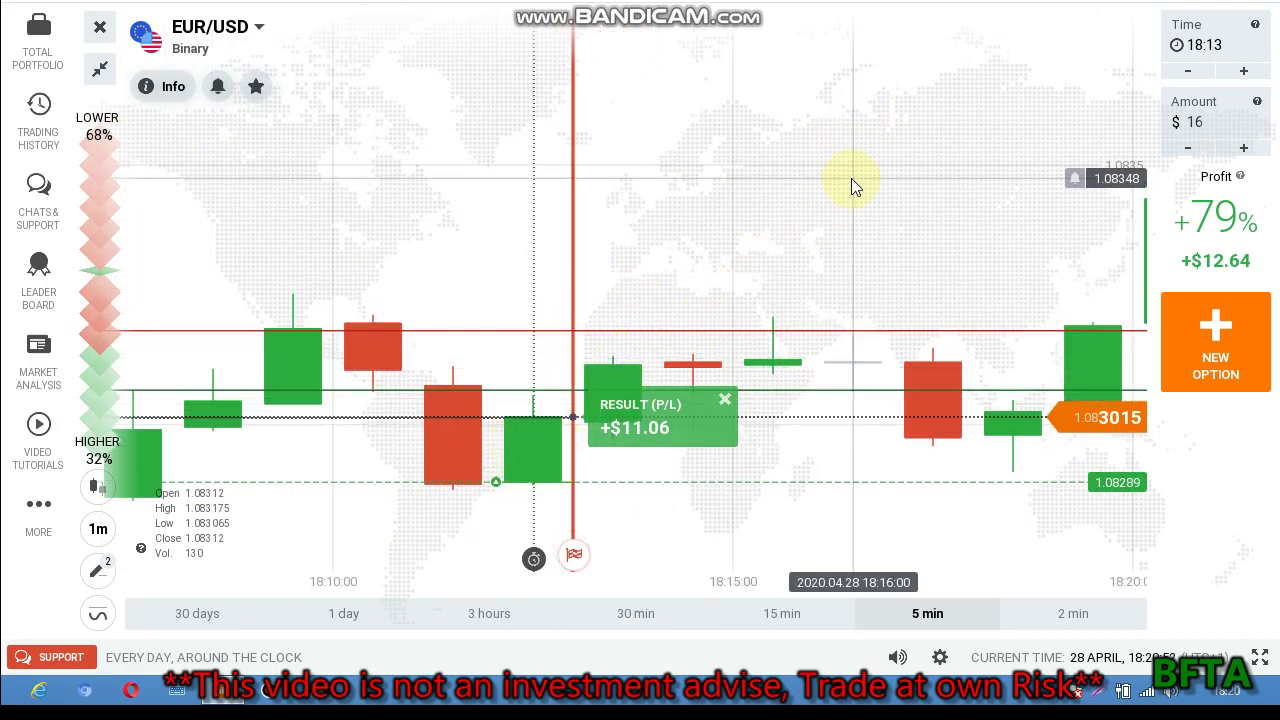
scroll(851, 178, down, 2)
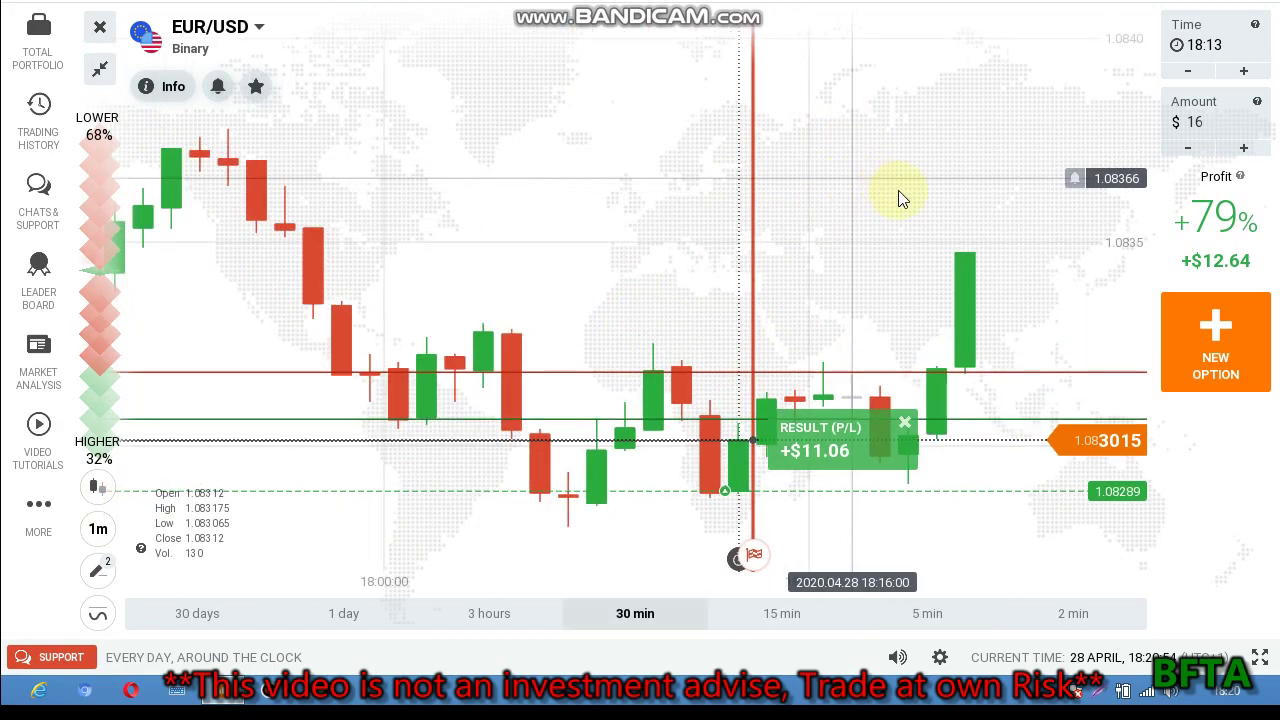
scroll(651, 275, up, 1)
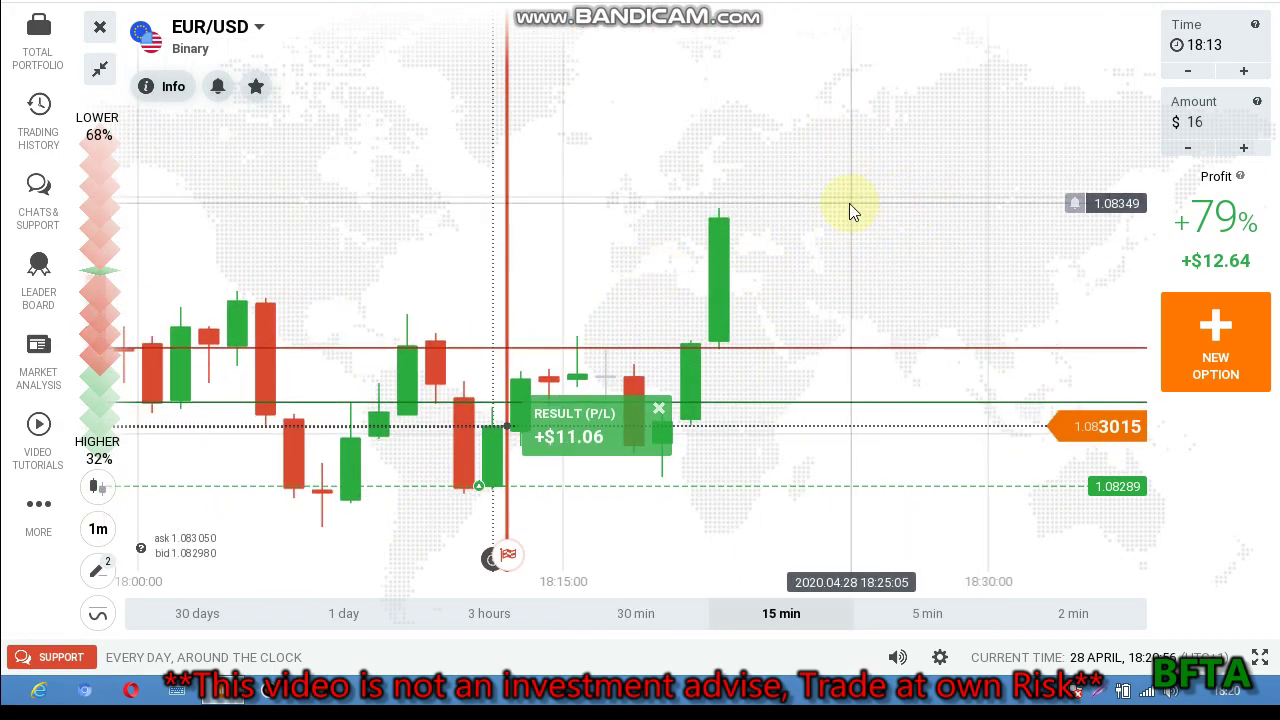